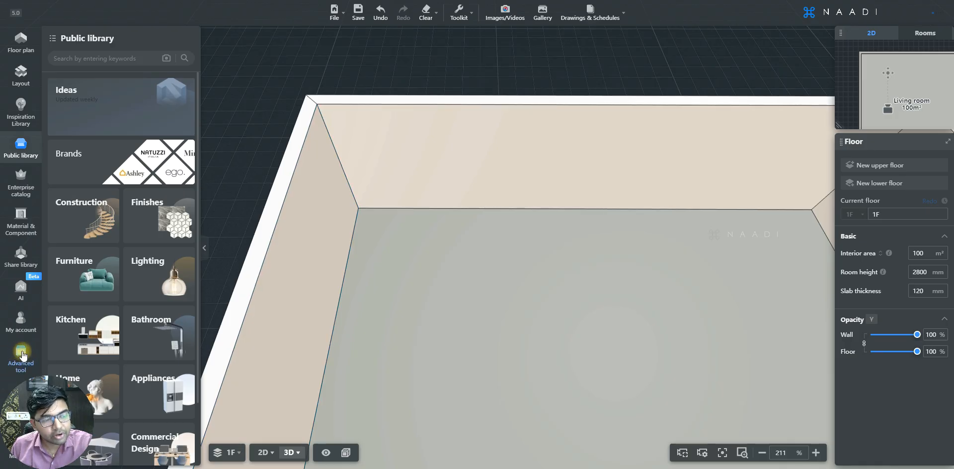
- Open the Custom modeling workspace for the living room
left_click(20, 352)
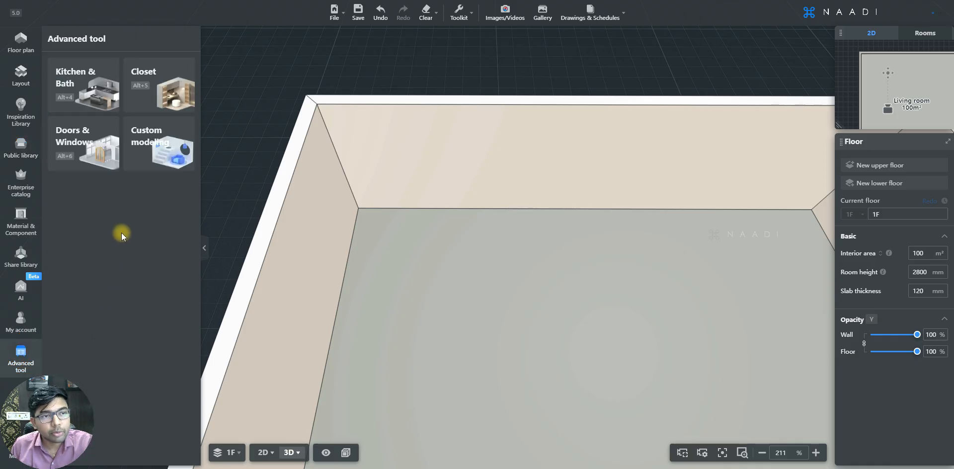
left_click(154, 137)
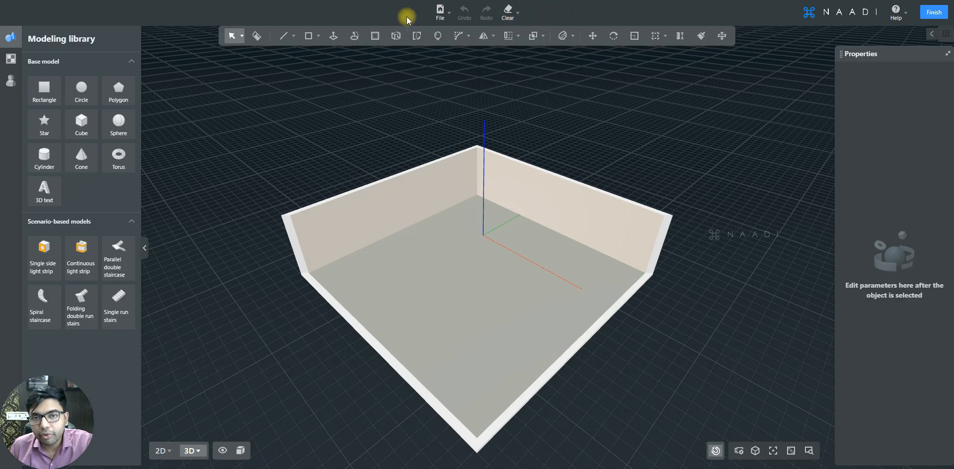
- Examine the file import and save options, the material library and the available 2D views of the modeling workspace
left_click(440, 15)
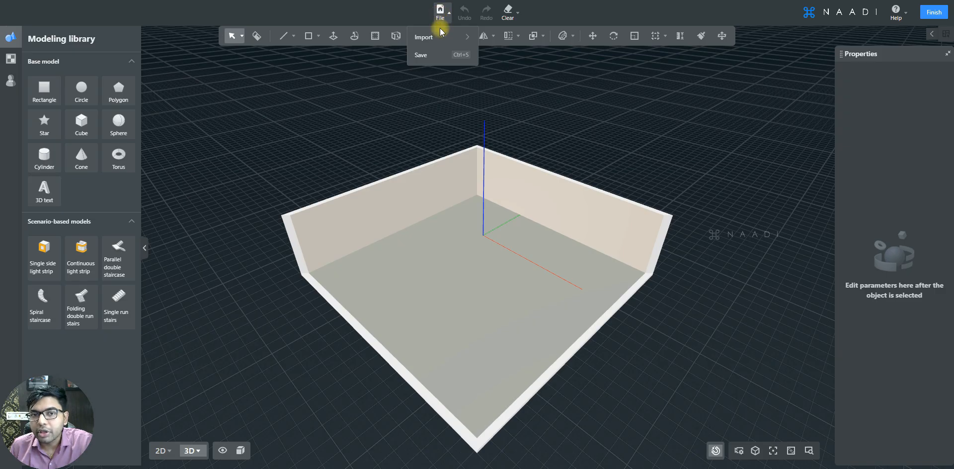
mouse_move(438, 48)
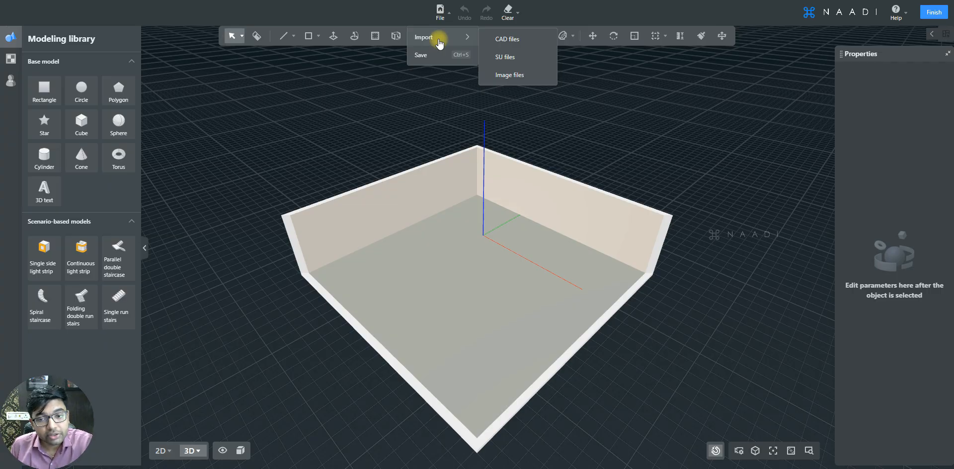
left_click(439, 11)
left_click(439, 11)
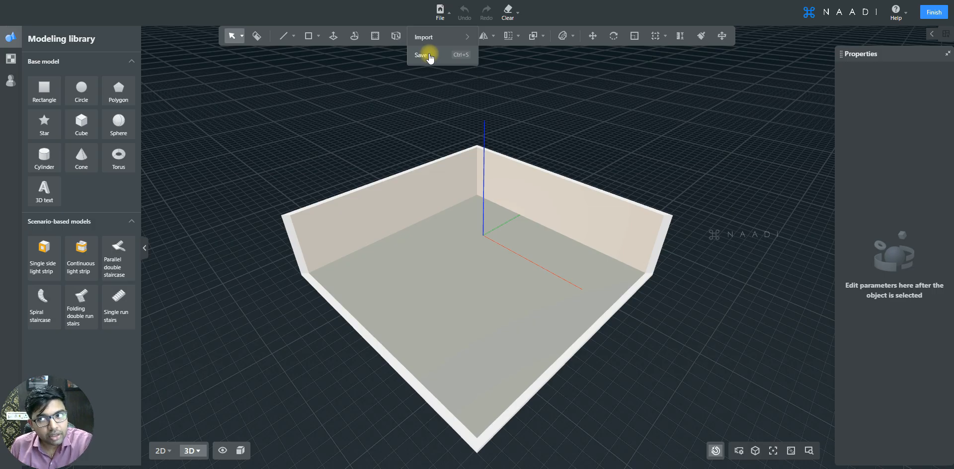
left_click(931, 15)
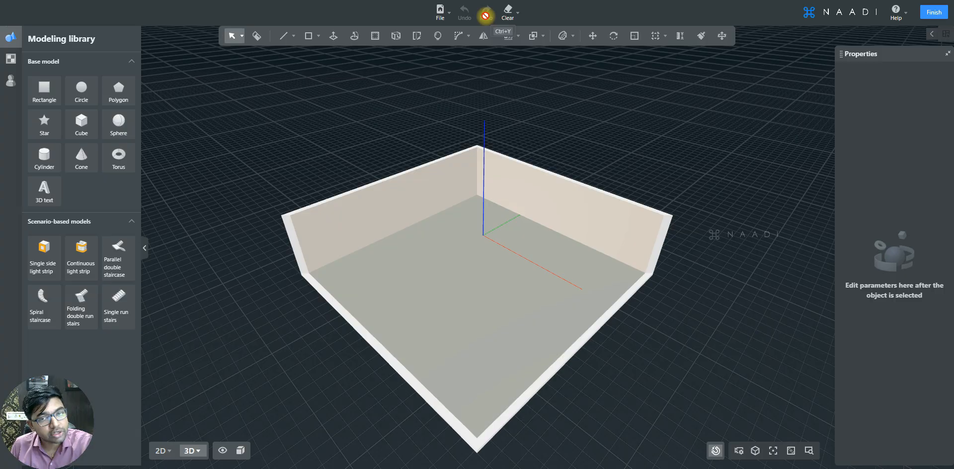
mouse_move(507, 14)
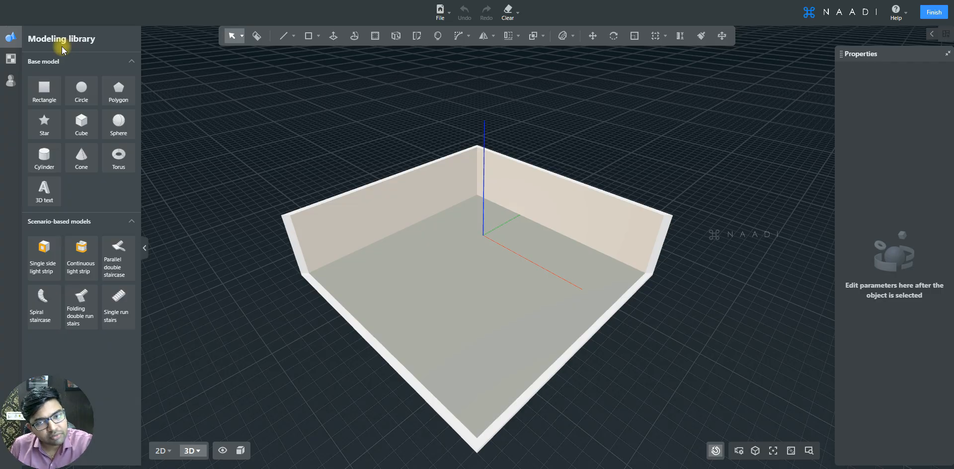
left_click(11, 59)
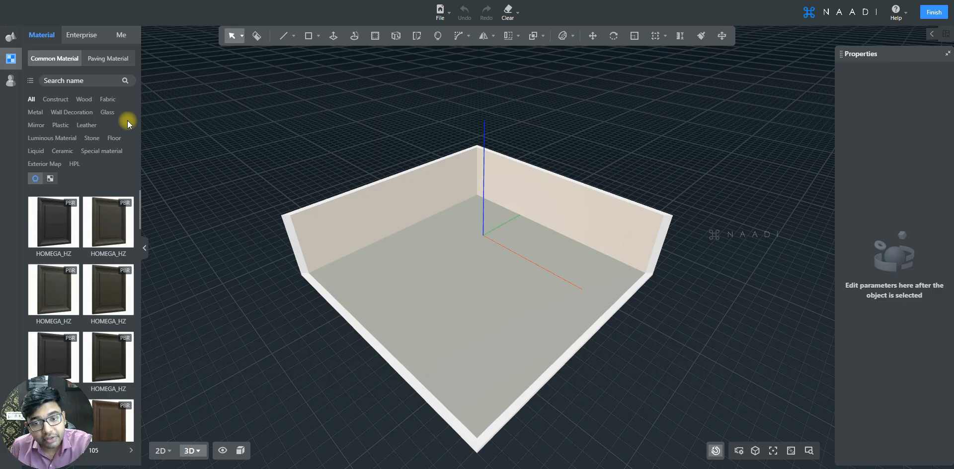
left_click(10, 81)
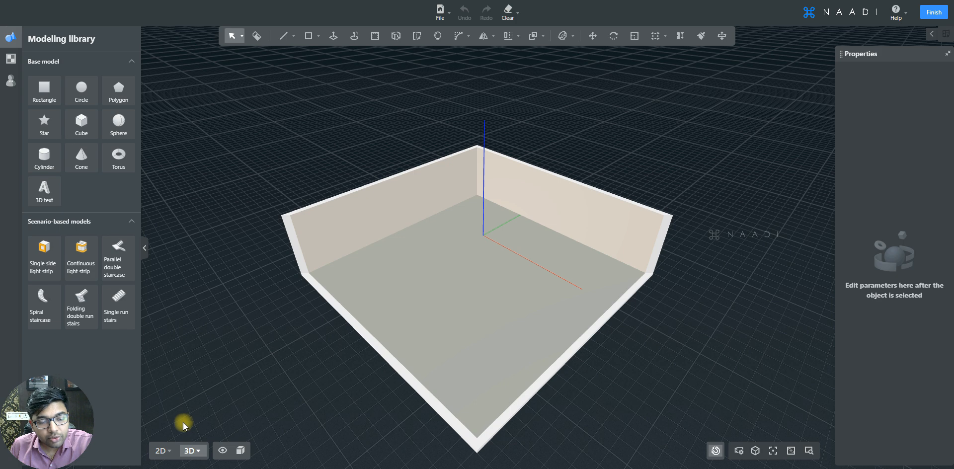
left_click(162, 449)
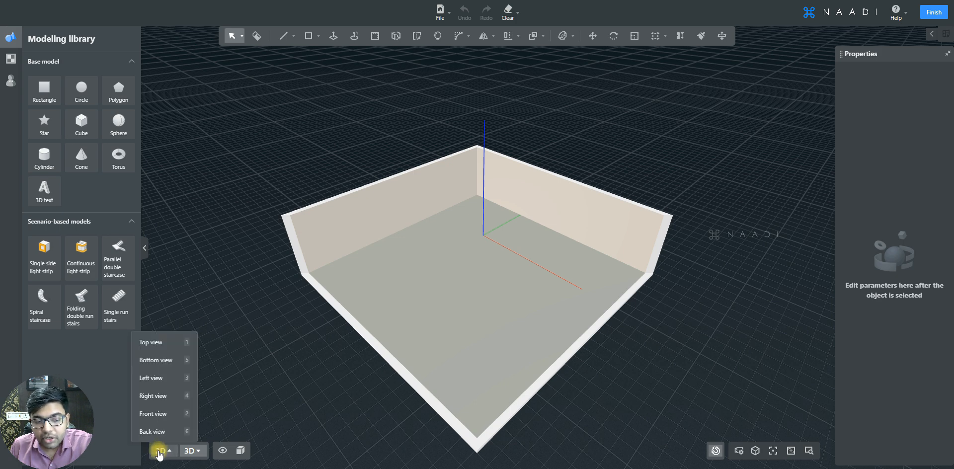
mouse_move(192, 453)
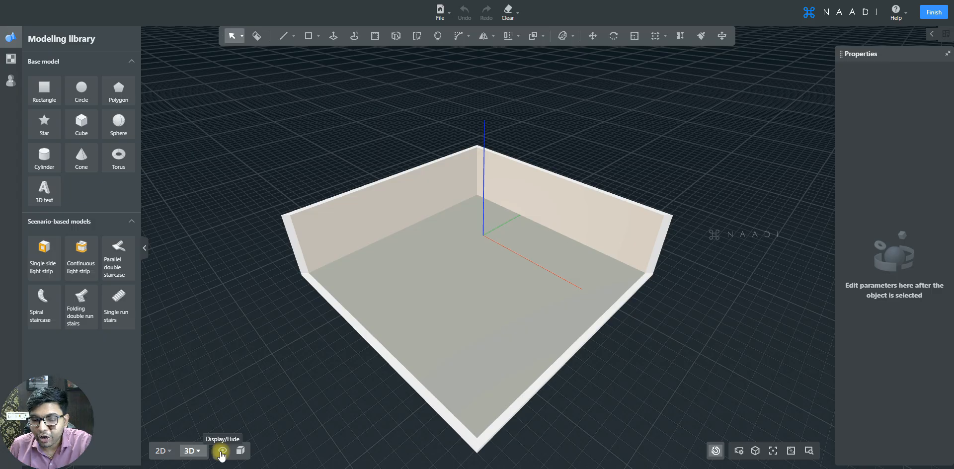
- Set the 3D display style to Material + Wireframe Mode
scroll(497, 210, "up", 3)
scroll(578, 231, "down", 2)
scroll(490, 243, "up", 2)
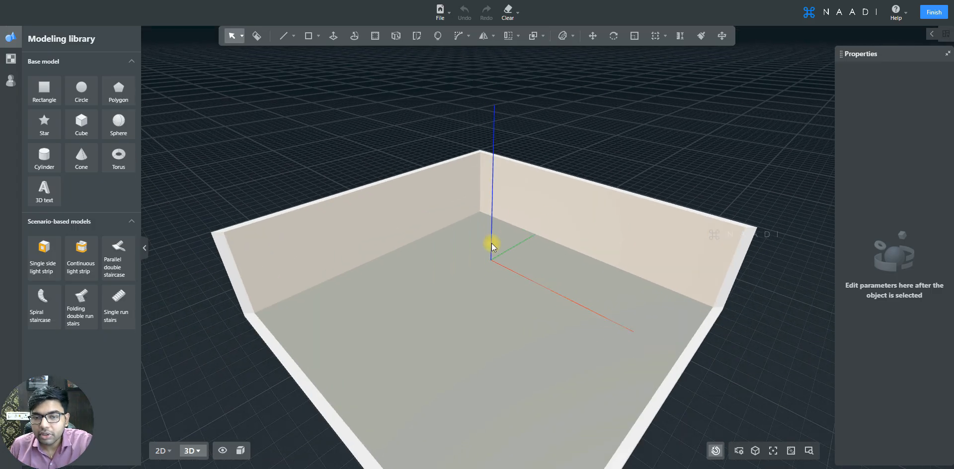
scroll(490, 243, "up", 2)
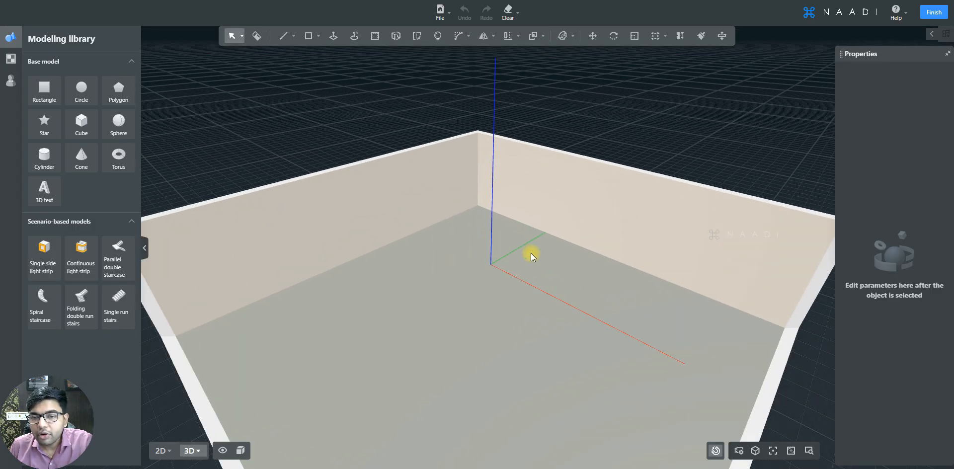
scroll(519, 257, "up", 1)
mouse_move(518, 257)
middle_mouse_down()
mouse_move(517, 243)
mouse_move(523, 262)
middle_mouse_up()
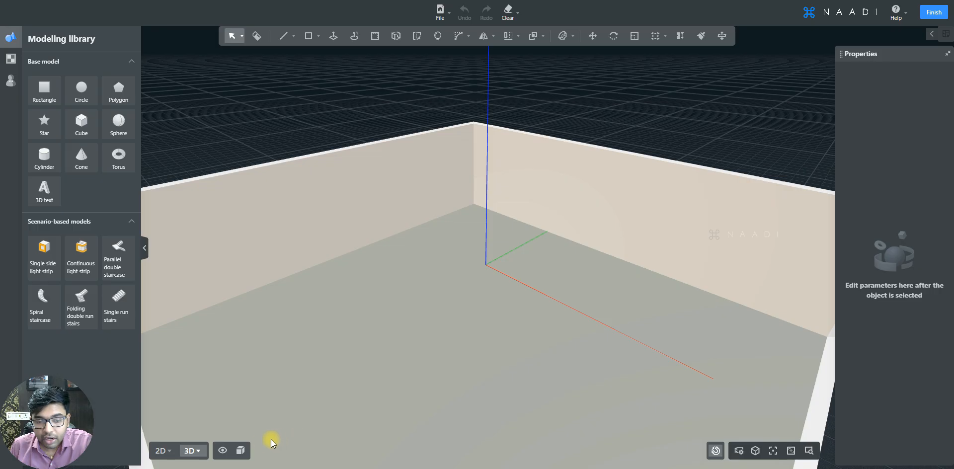
left_click(241, 450)
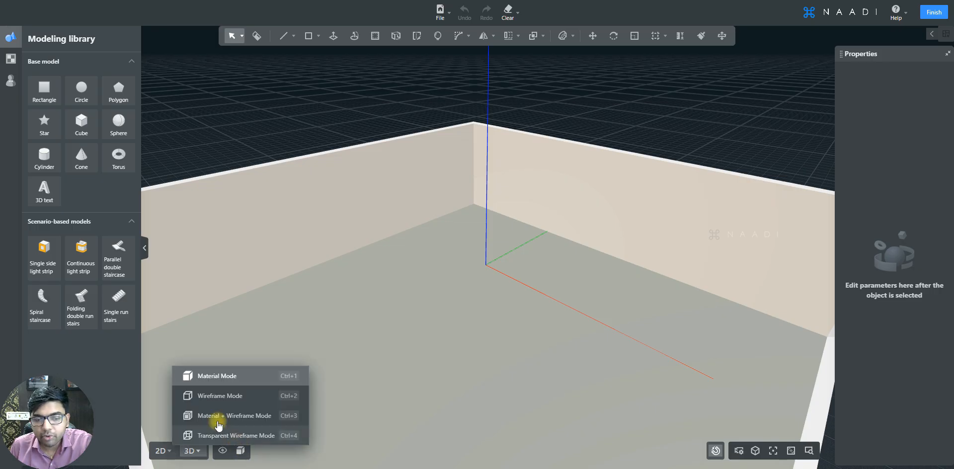
left_click(245, 417)
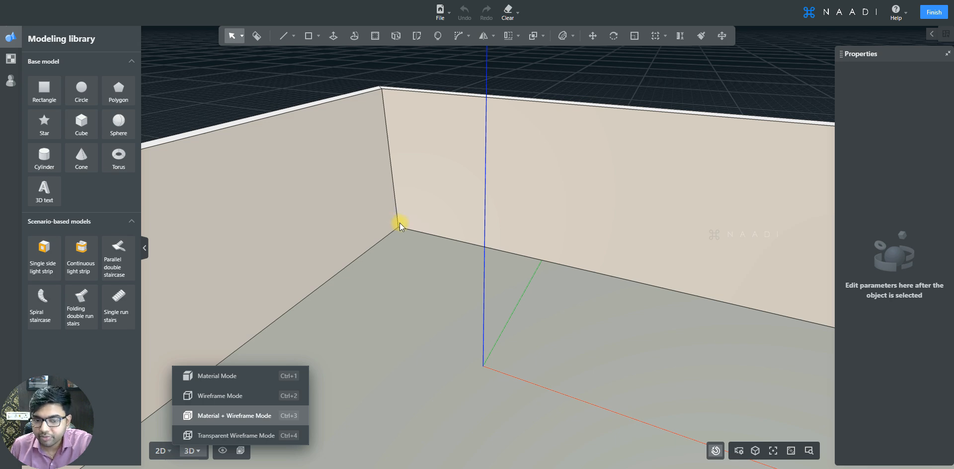
- Draw a 1500 mm line along the X axis on the floor near the room's corner
middle_click_drag(400, 222, 481, 264)
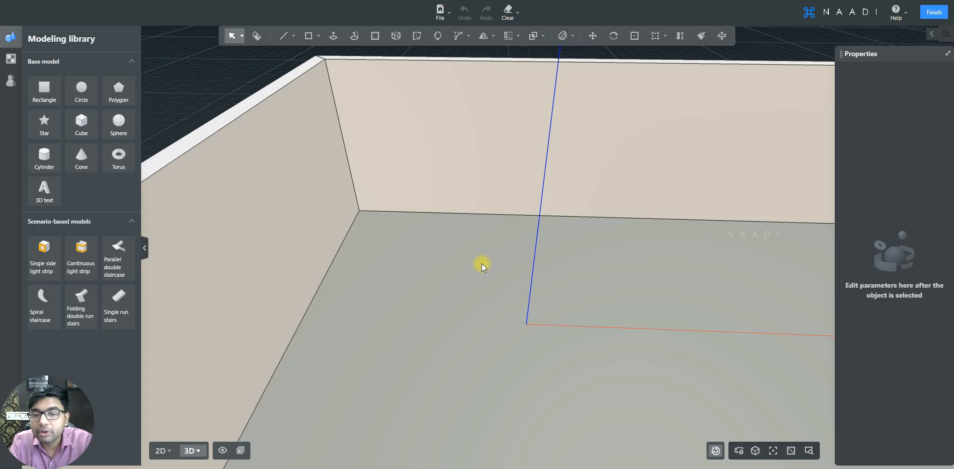
middle_click_drag(481, 263, 630, 209)
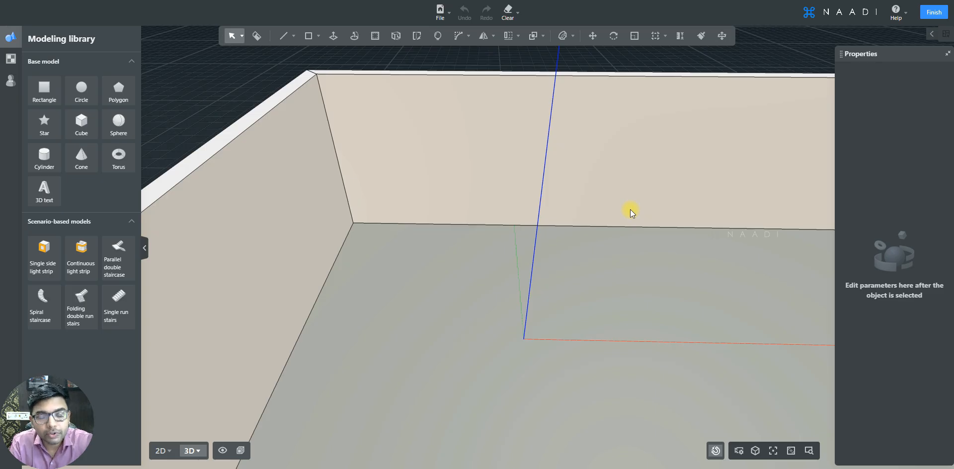
left_click(285, 43)
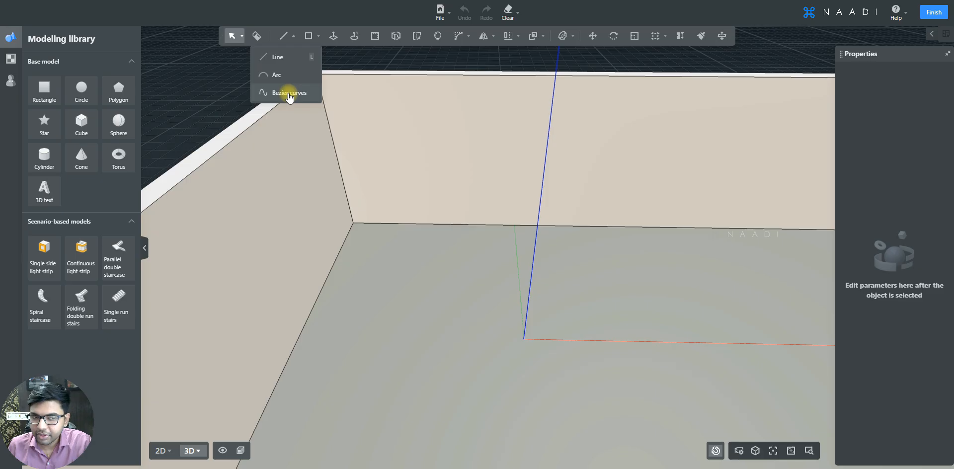
left_click(300, 59)
middle_click_drag(409, 271, 413, 310)
scroll(413, 310, "up", 3)
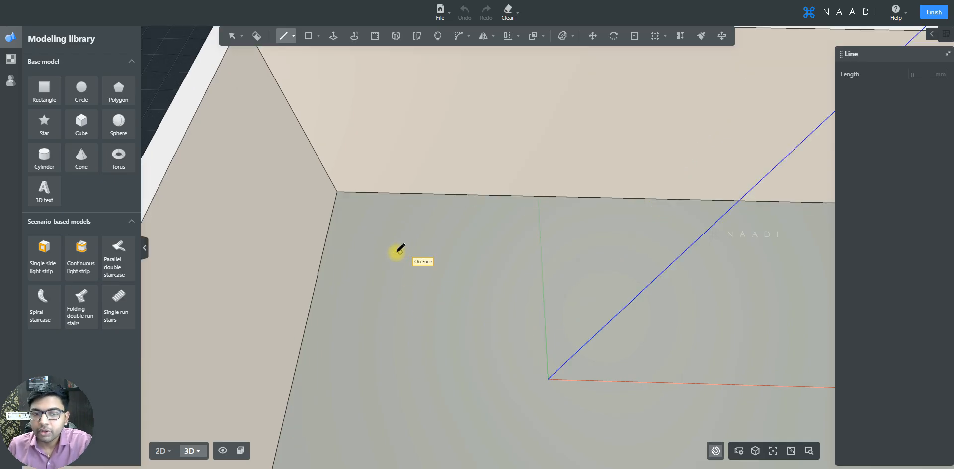
left_click(391, 252)
left_click(391, 250)
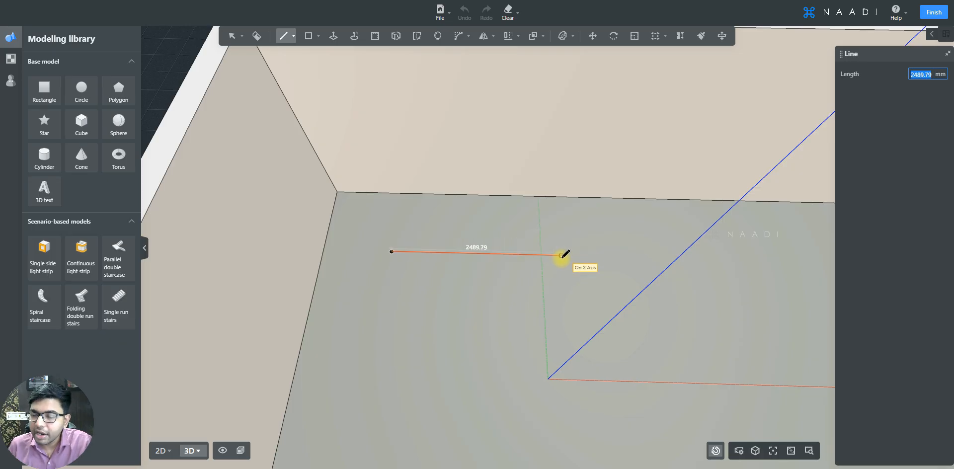
right_click_drag(561, 257, 566, 262)
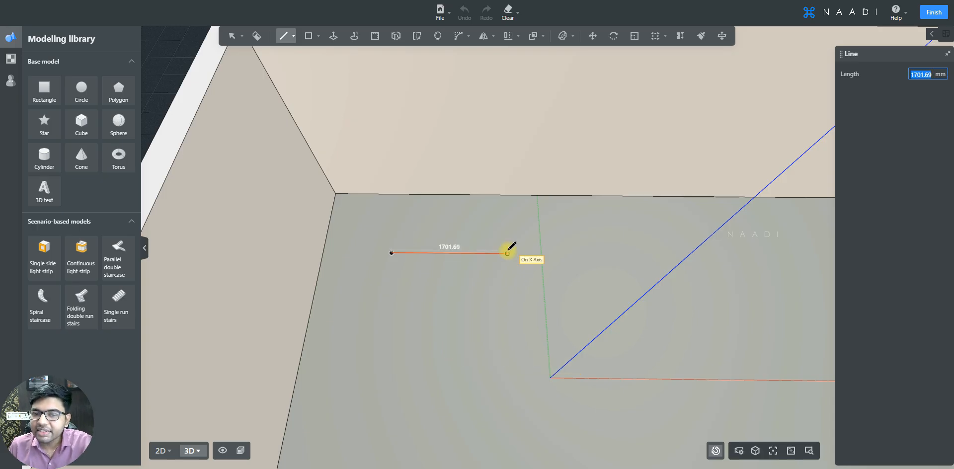
scroll(512, 247, "up", 1)
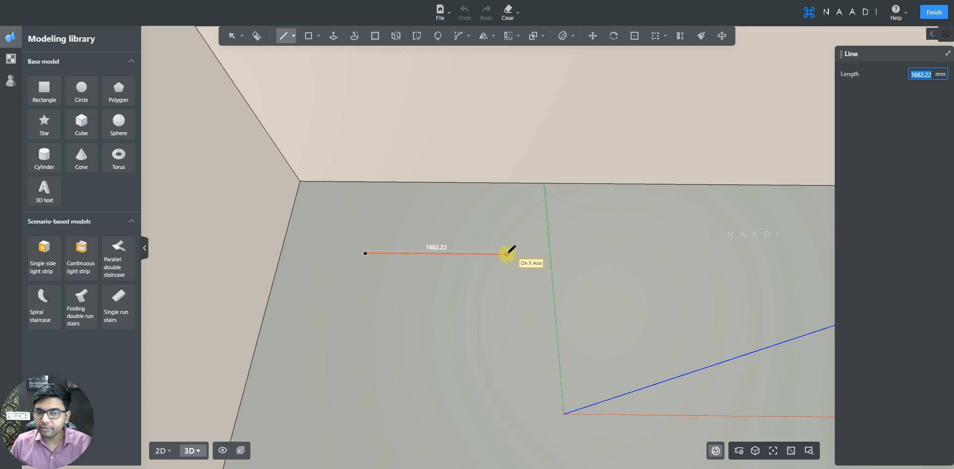
type("1500")
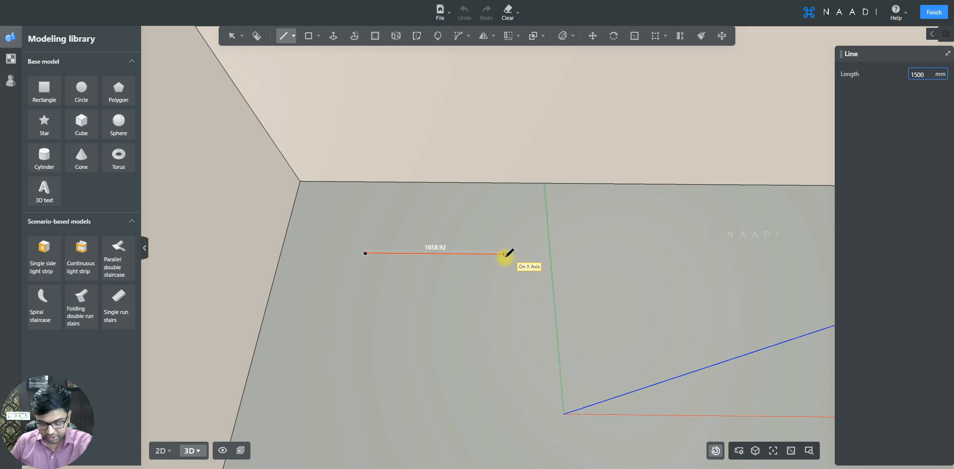
key("Return")
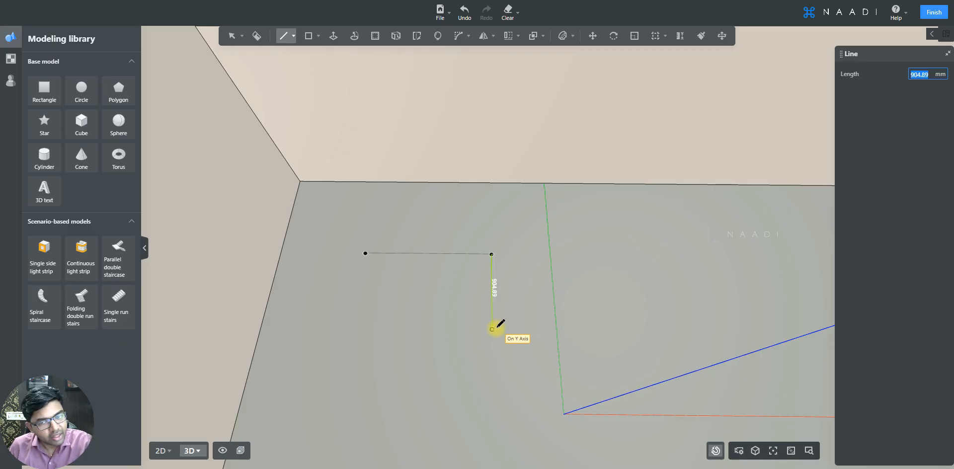
- Continue from the line's end with a 1200 mm segment along the Y axis, away from the back wall
scroll(492, 324, "down", 2)
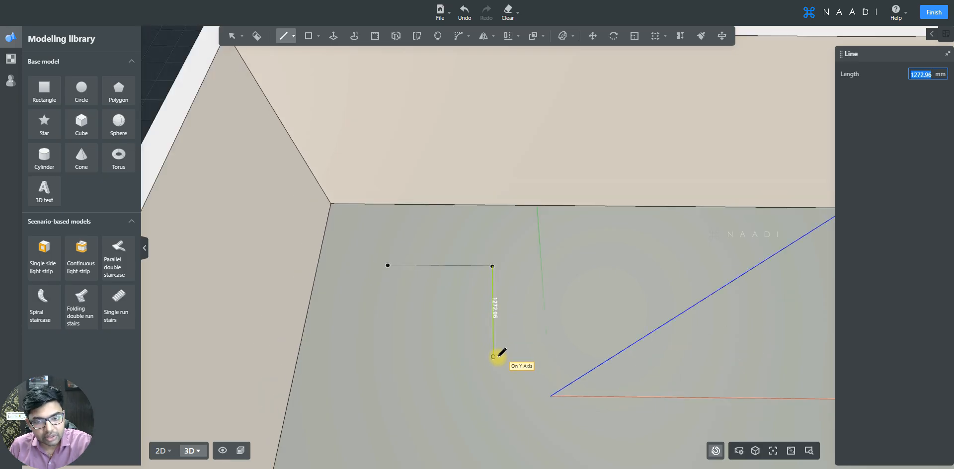
type("1200")
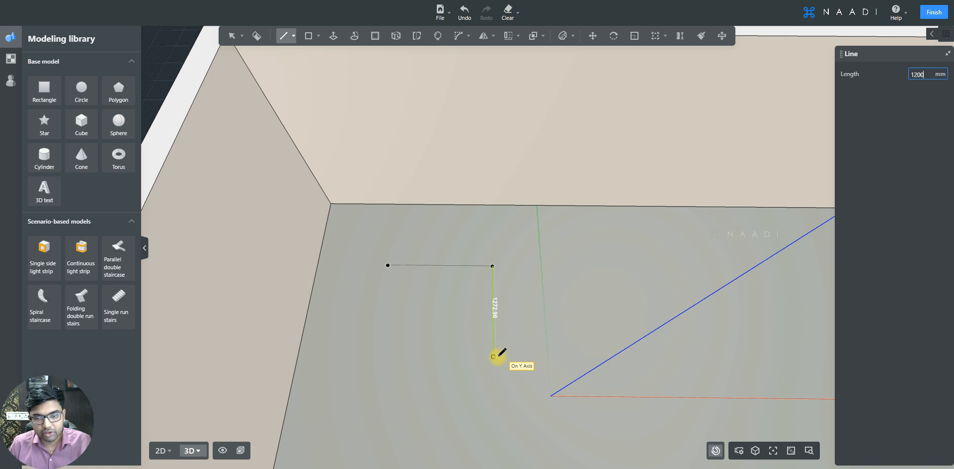
key("Return")
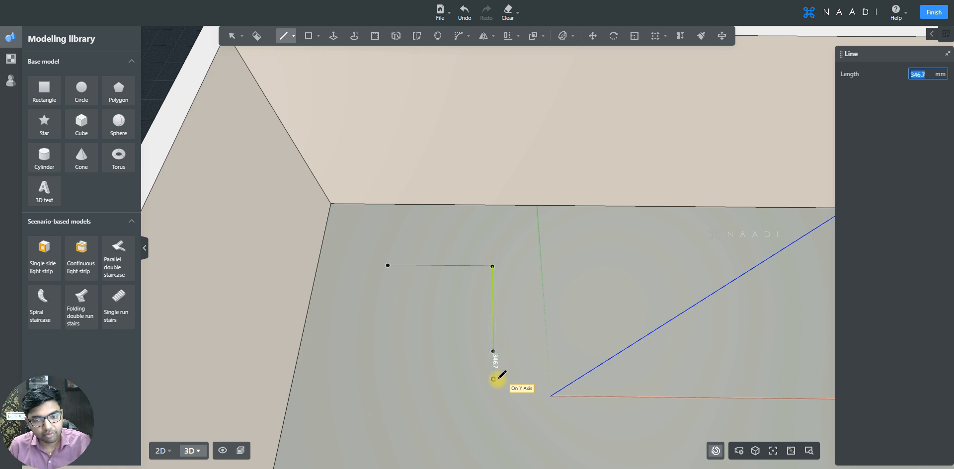
- Close the outline into a triangle with a line back to the first point and select its face
scroll(464, 347, "up", 2)
scroll(464, 351, "up", 1)
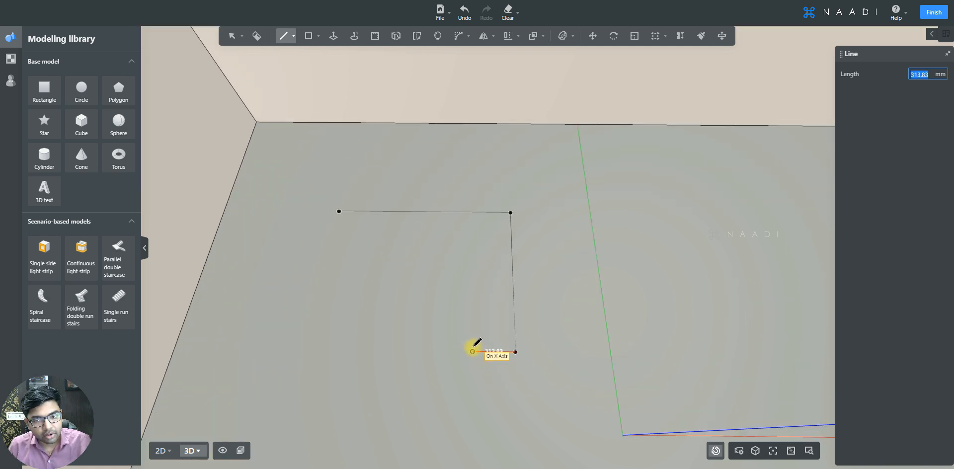
scroll(485, 347, "down", 2)
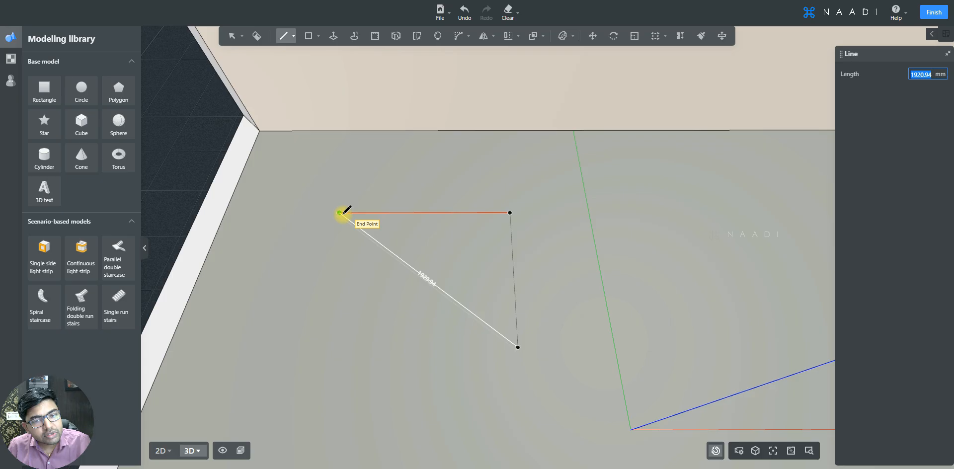
left_click(339, 213)
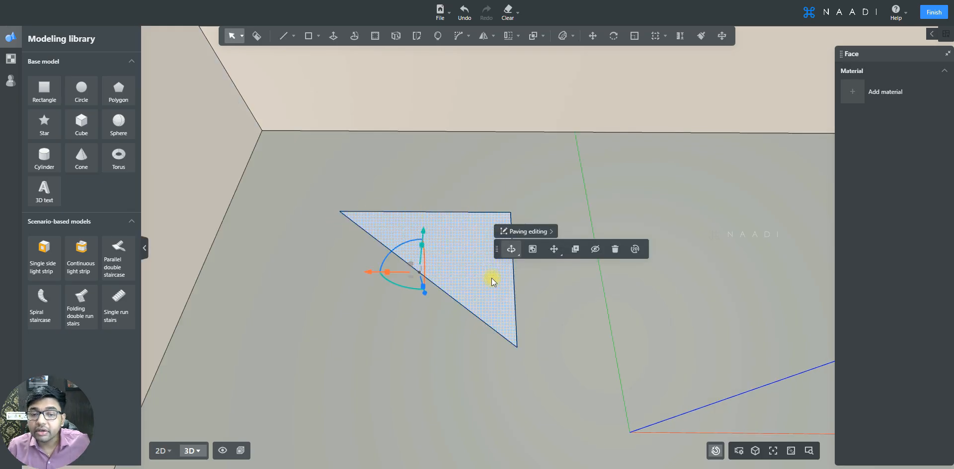
left_click(553, 301)
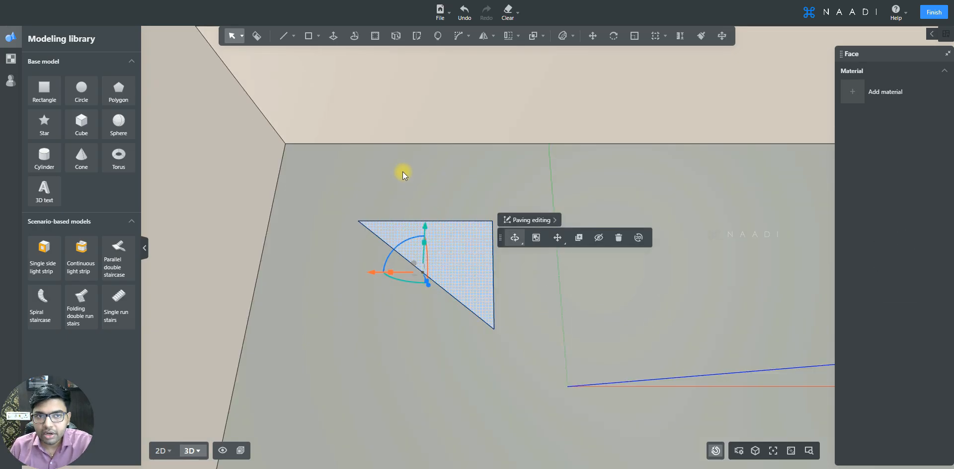
- Draw an arc on the floor beside the triangle, with a chord of about 1278 mm along the X axis, bulging toward the back wall
mouse_move(285, 40)
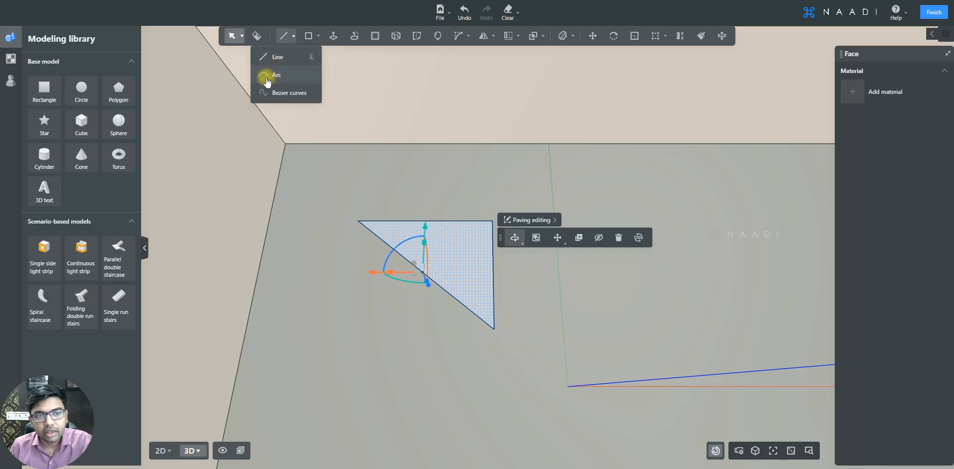
left_click(291, 77)
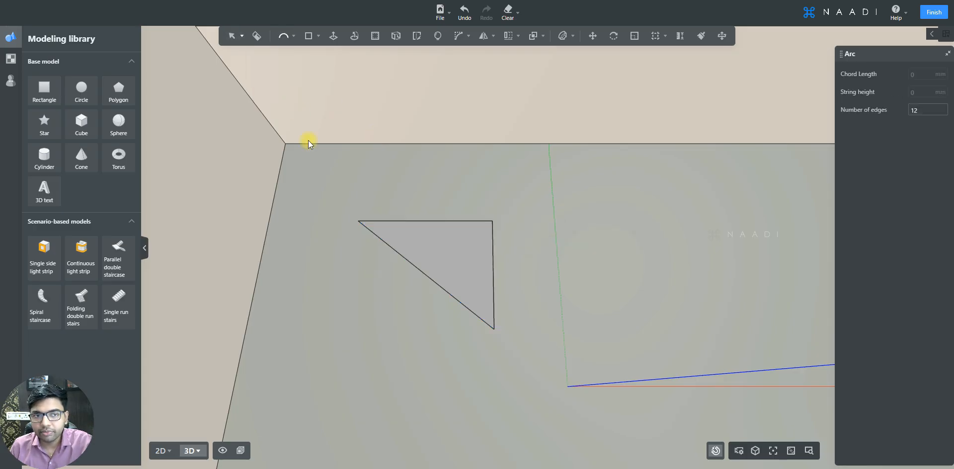
scroll(315, 187, "down", 2)
scroll(666, 256, "up", 2)
scroll(672, 256, "up", 1)
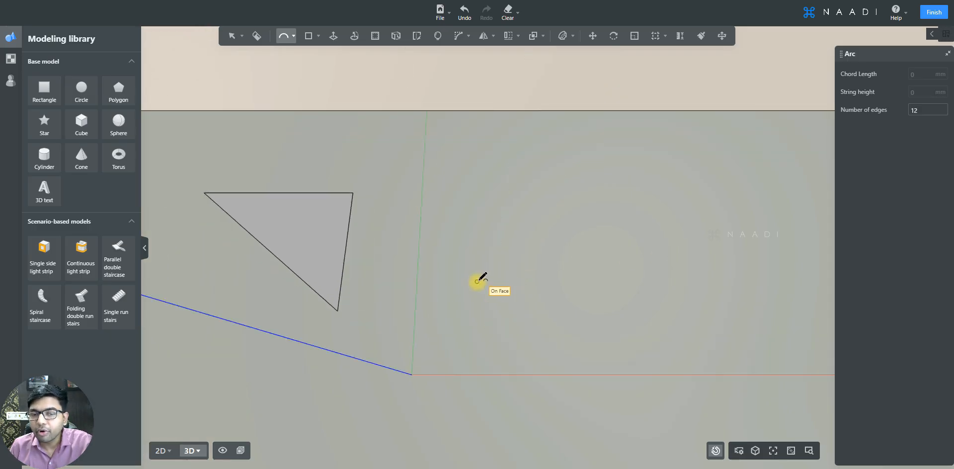
left_click(466, 291)
left_click(606, 293)
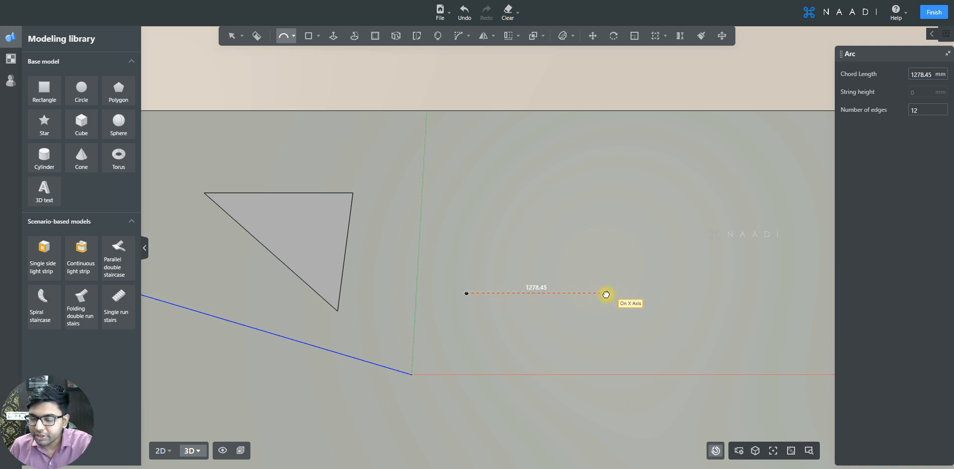
left_click(606, 293)
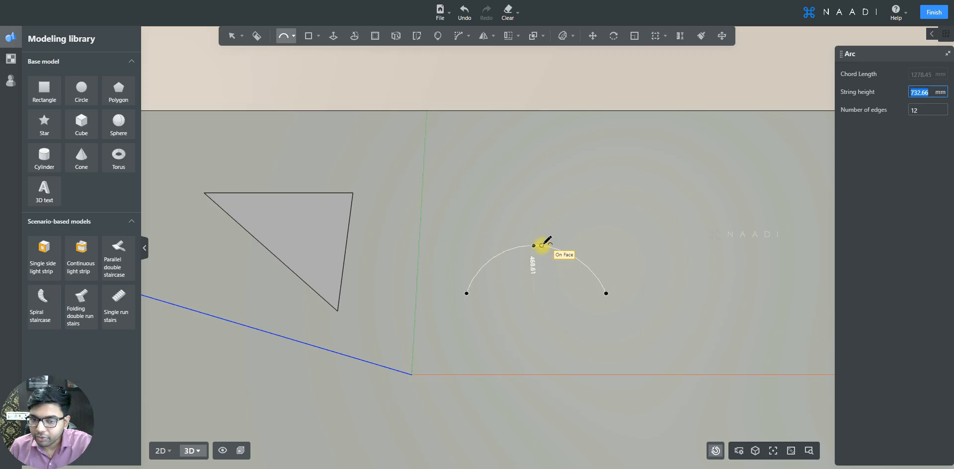
left_click(547, 242)
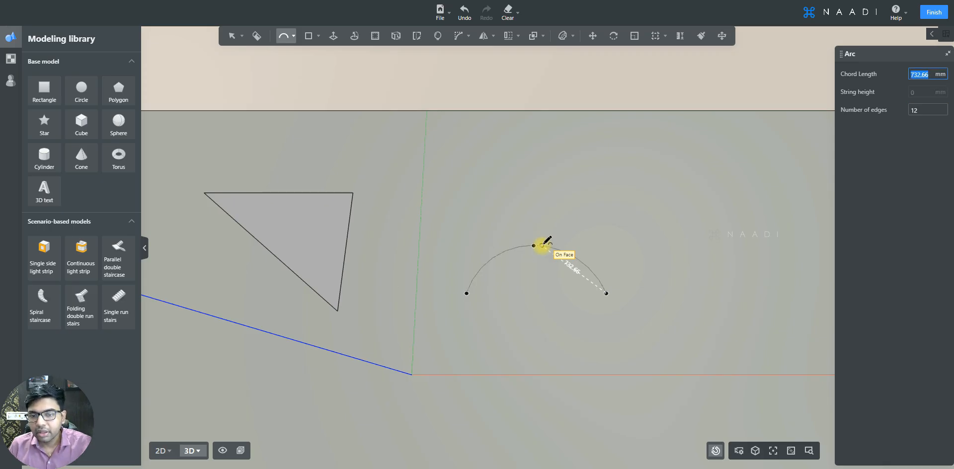
key("Escape")
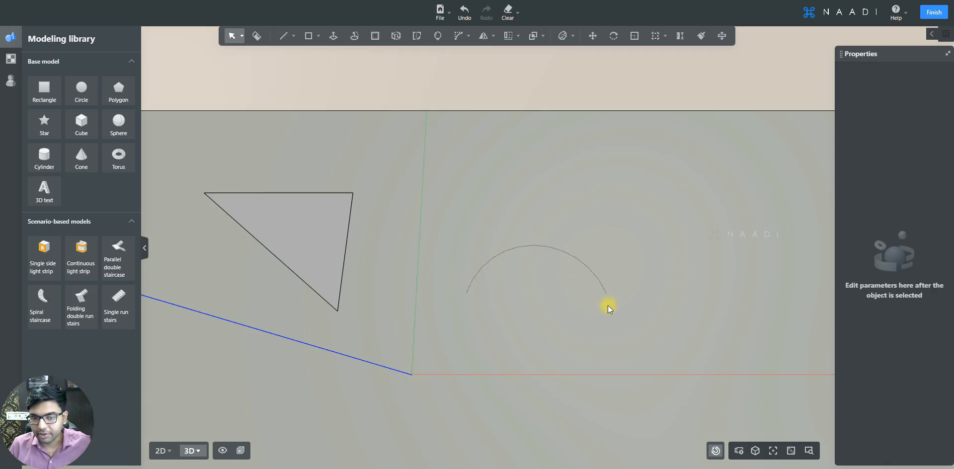
left_click(294, 36)
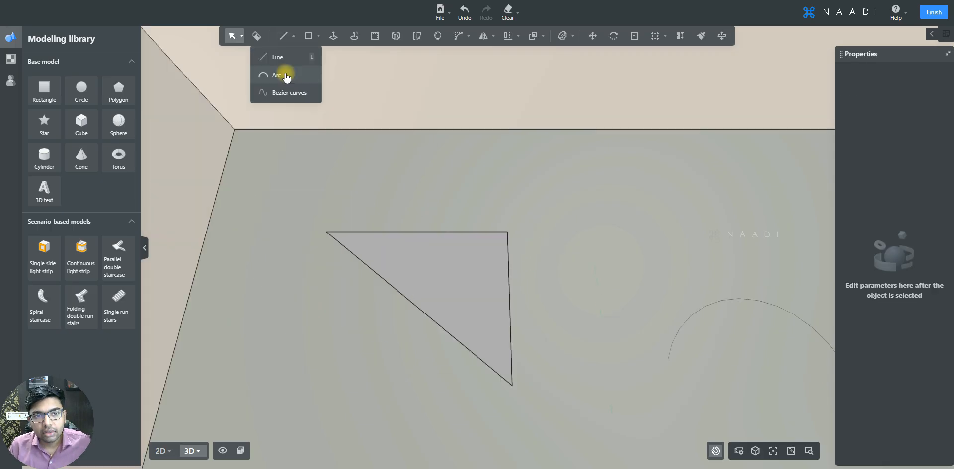
left_click(279, 70)
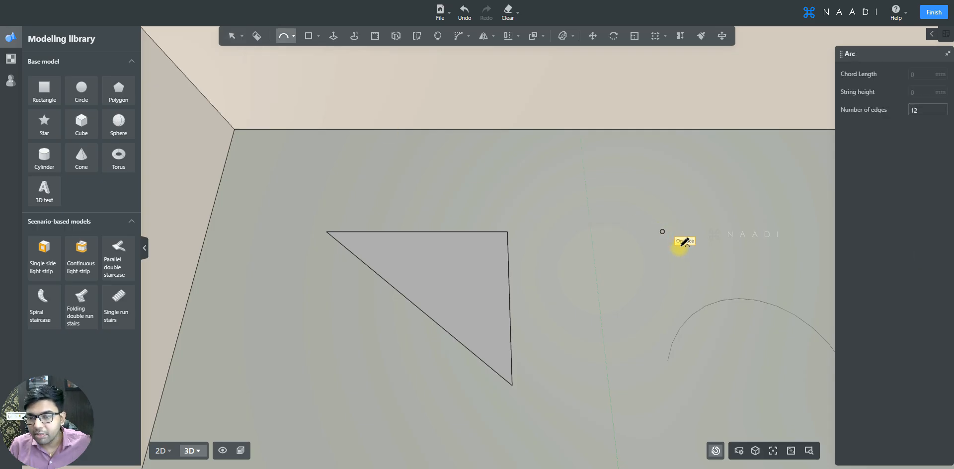
left_click(326, 232)
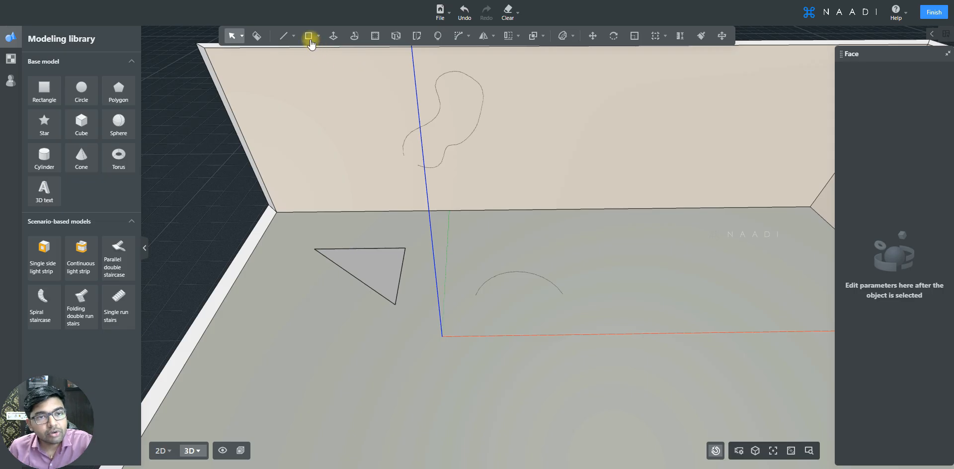
- Draw a freehand rectangle on the floor beside the arc, on the side away from the triangle
left_click(311, 42)
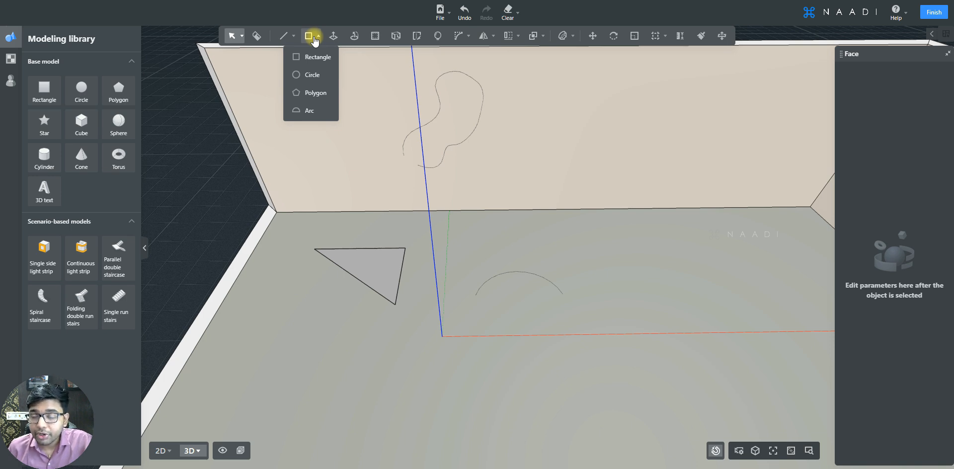
left_click(313, 57)
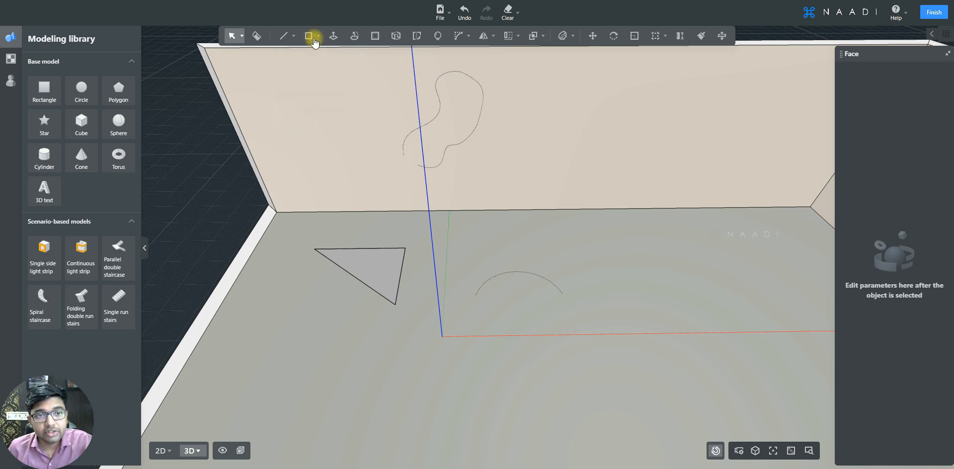
left_click(314, 43)
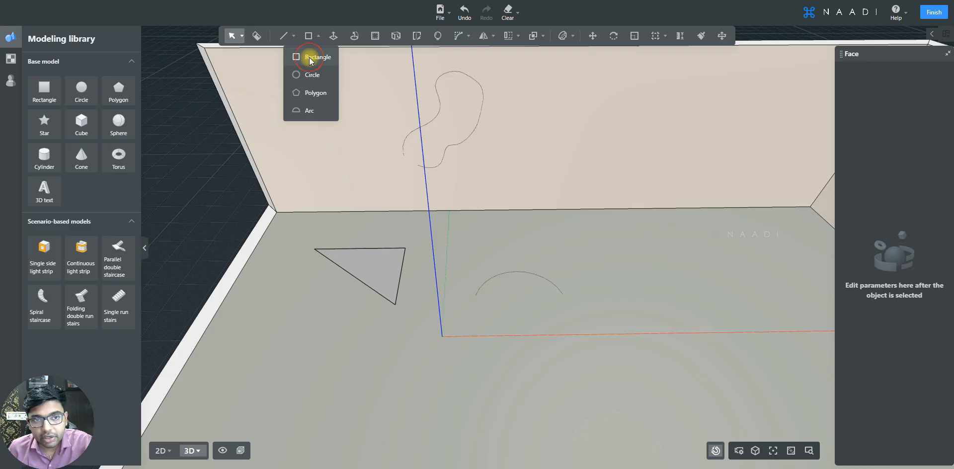
left_click(309, 59)
scroll(266, 233, "down", 2)
middle_click_drag(499, 282, 496, 302)
scroll(512, 273, "up", 4)
left_click(408, 233)
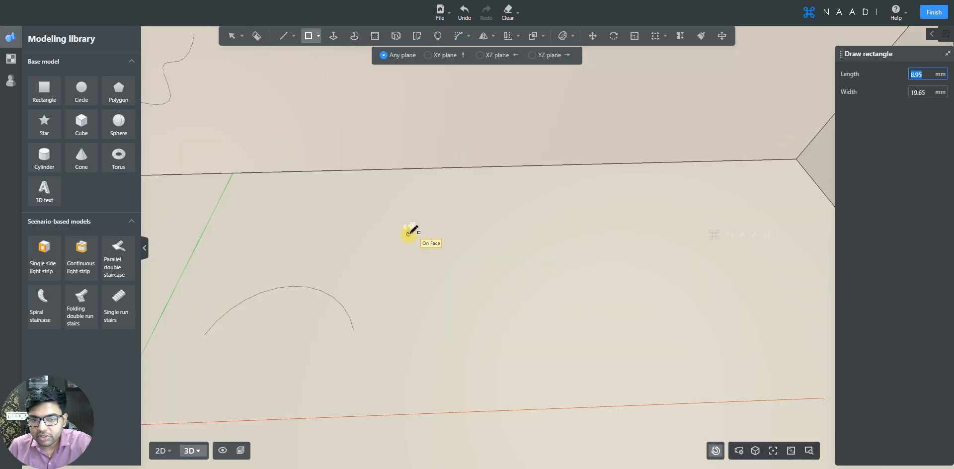
left_click(544, 352)
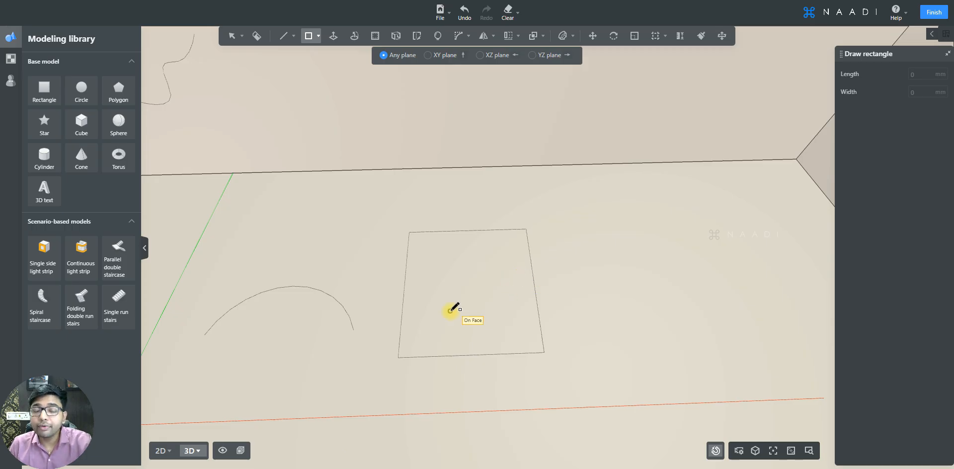
- Draw a second rectangle beside the first one on the floor, with a length of 1000 mm and a width of 1500 mm
scroll(387, 303, "down", 4)
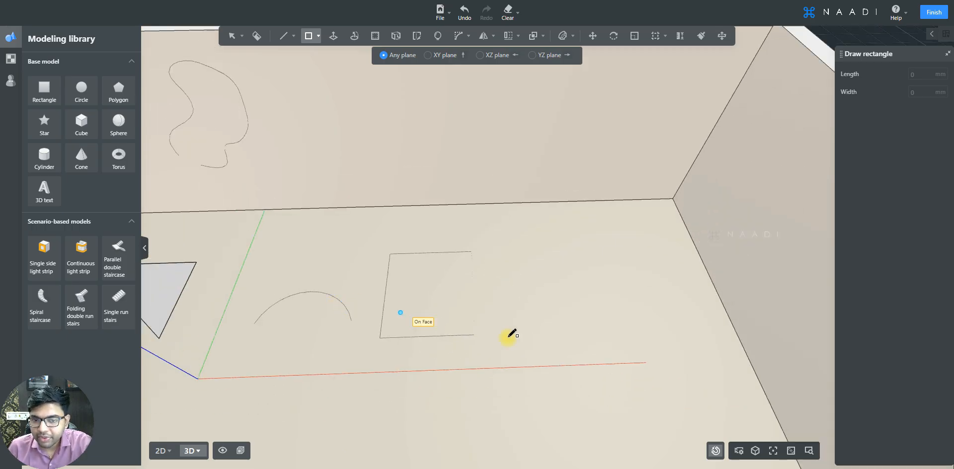
middle_click_drag(513, 341, 451, 351)
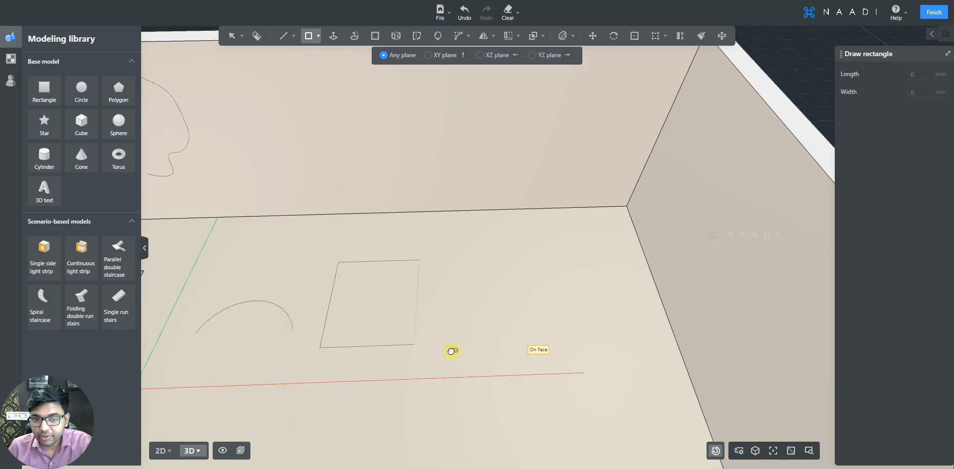
left_click(448, 259)
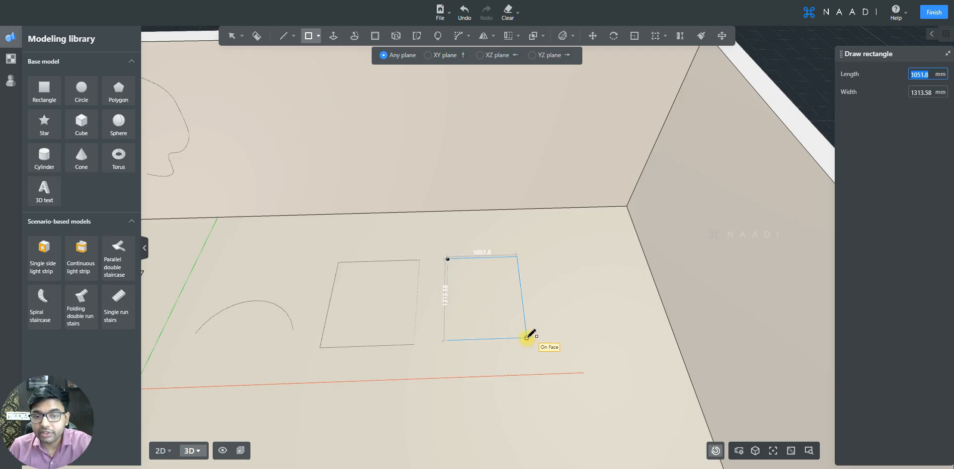
type("1000")
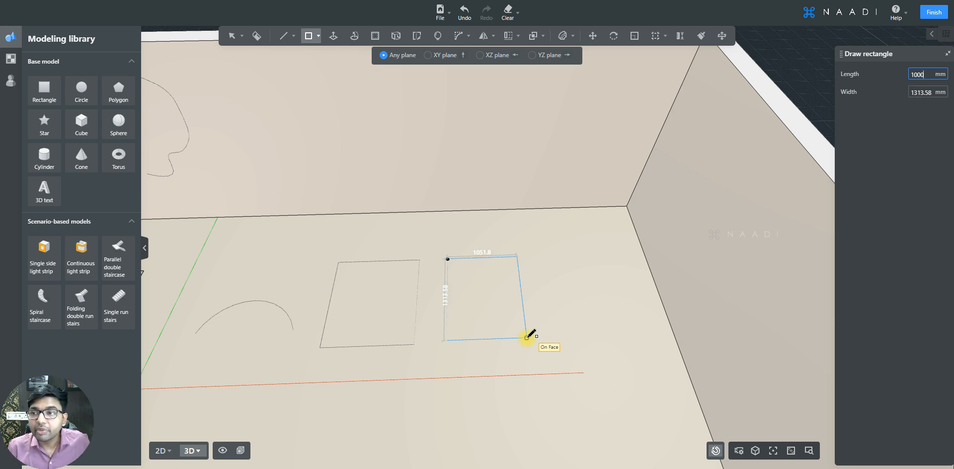
key("Tab")
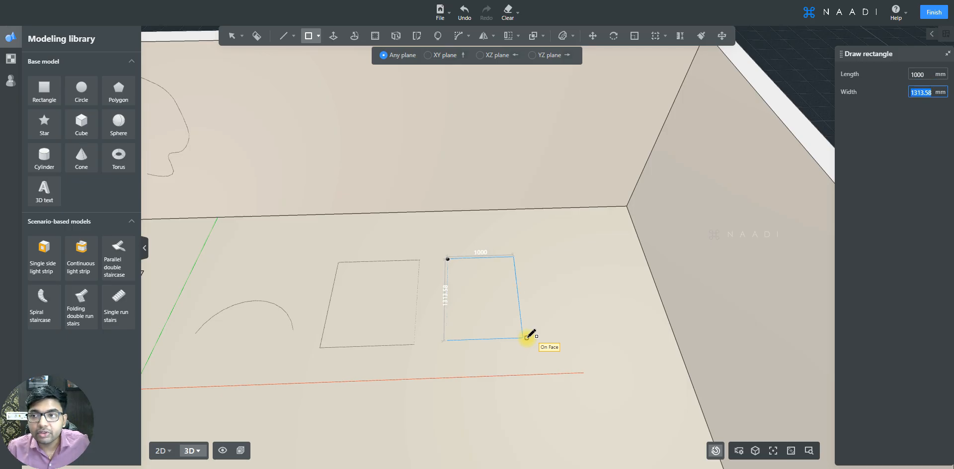
key("Tab")
key("Tab")
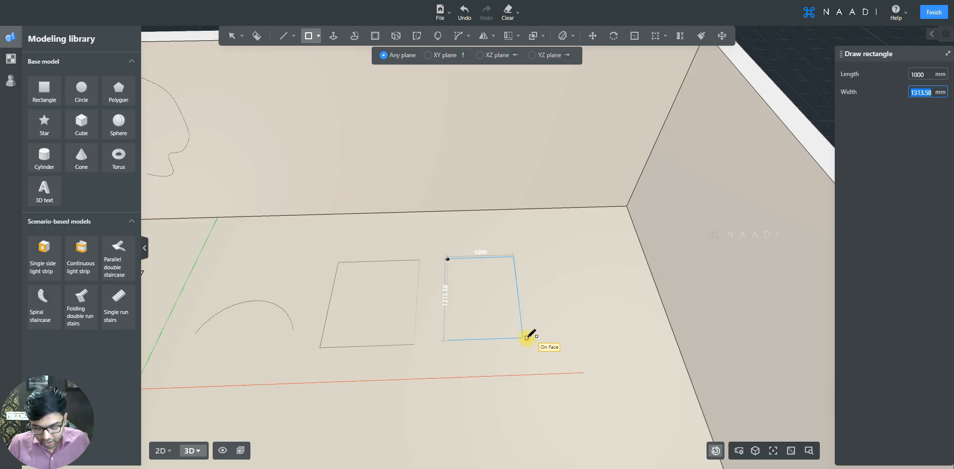
type("1500")
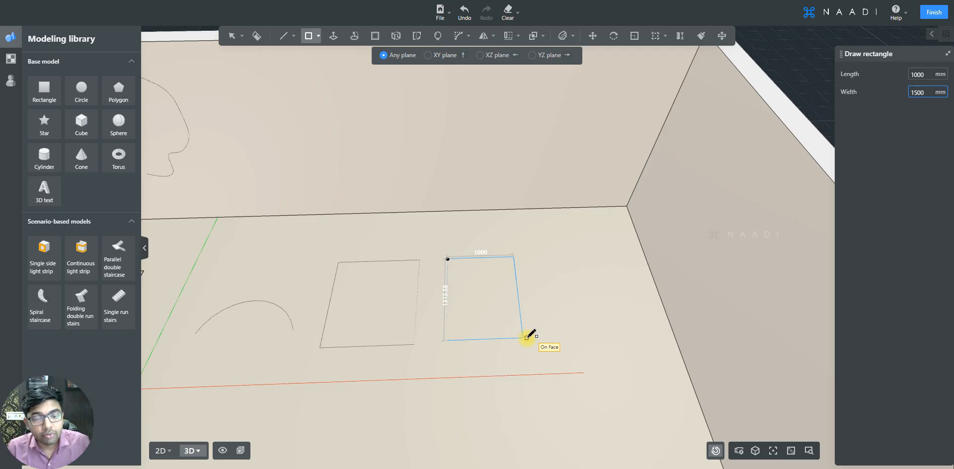
key("Return")
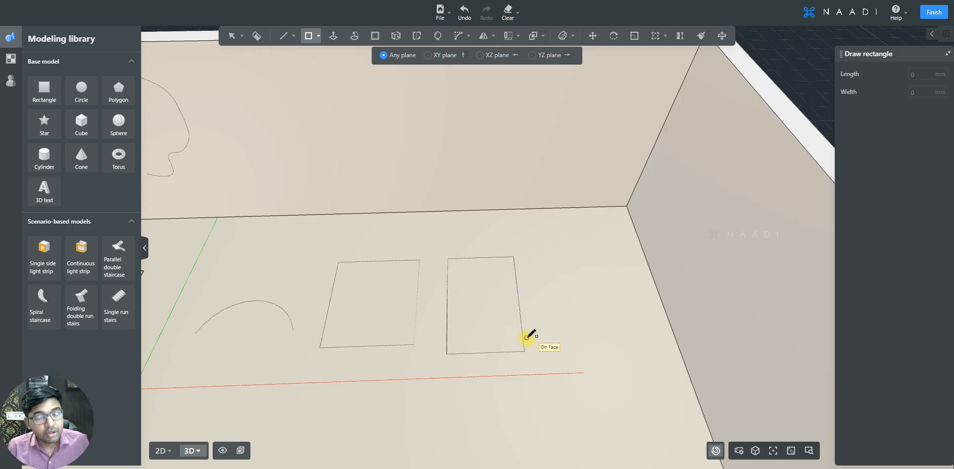
- Finish drawing rectangles and select the face of the 1000 by 1500 mm rectangle
key("Escape")
mouse_move(491, 294)
middle_mouse_down()
mouse_move(494, 304)
mouse_move(483, 302)
mouse_move(482, 291)
middle_mouse_up()
left_click(482, 291)
- Start a circle on the open floor in front of the X axis, placing its centre in front of the first rectangle
middle_click_drag(549, 338, 582, 207)
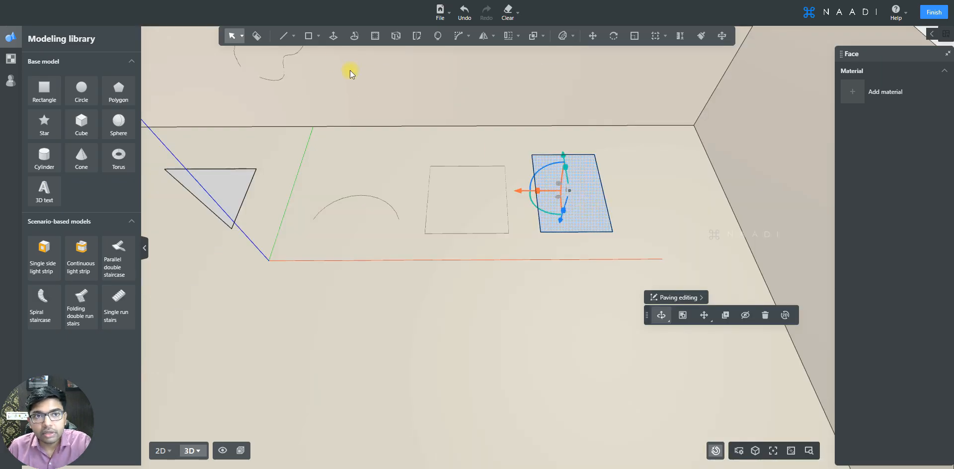
left_click(309, 36)
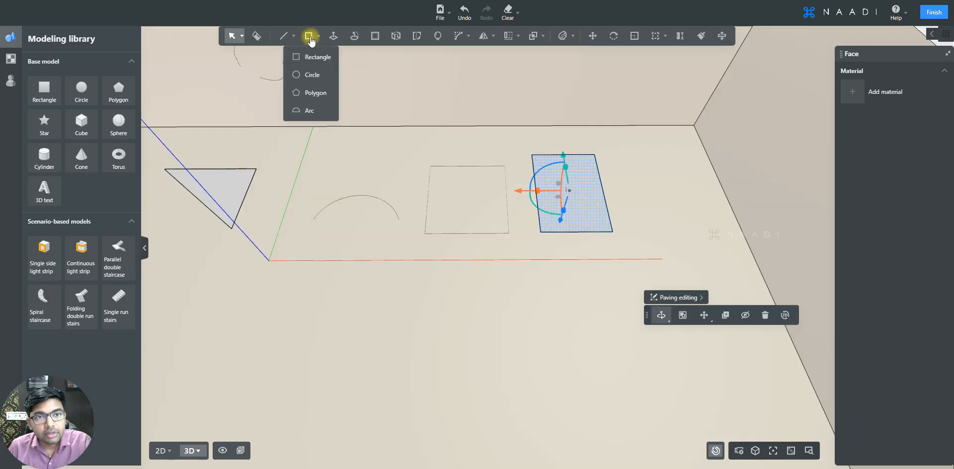
left_click(311, 75)
left_click(449, 306)
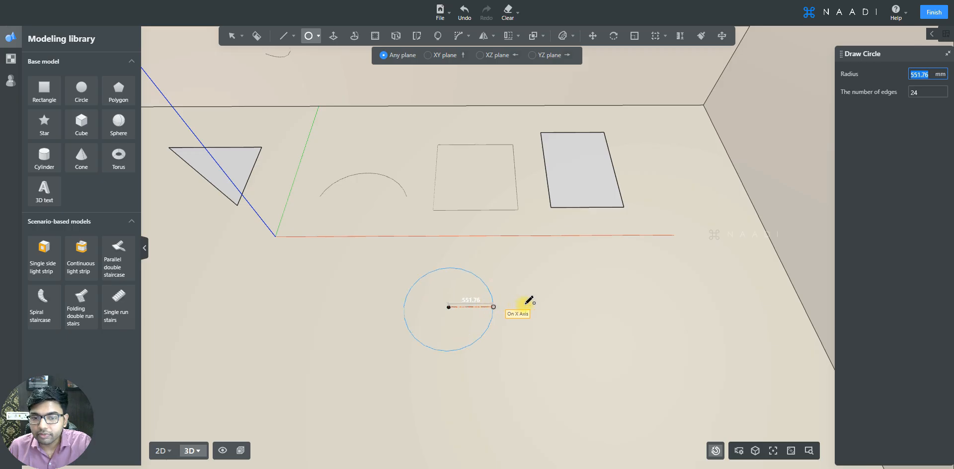
key("ctrl+z")
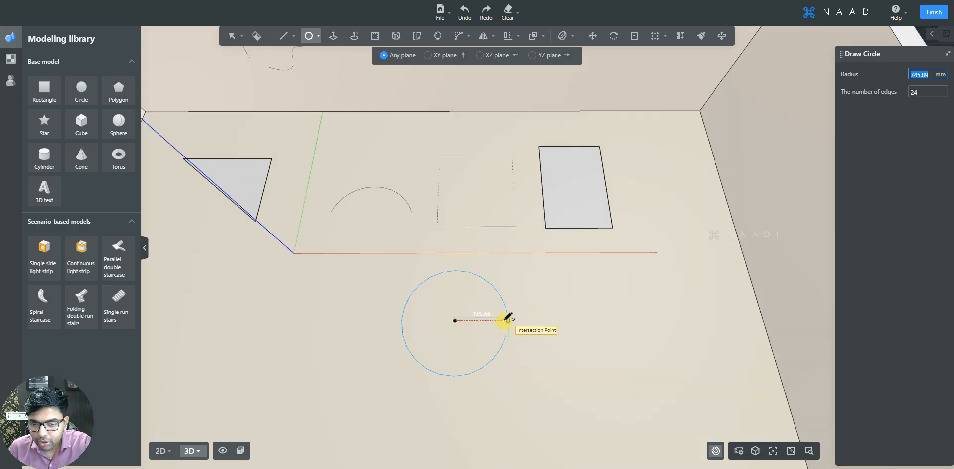
scroll(507, 319, "up", 2)
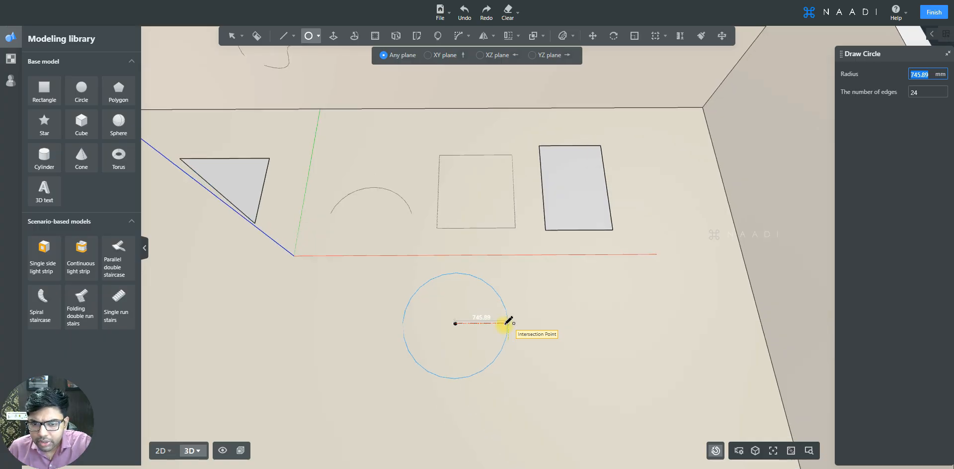
scroll(509, 321, "up", 2)
scroll(507, 320, "up", 2)
scroll(571, 309, "up", 2)
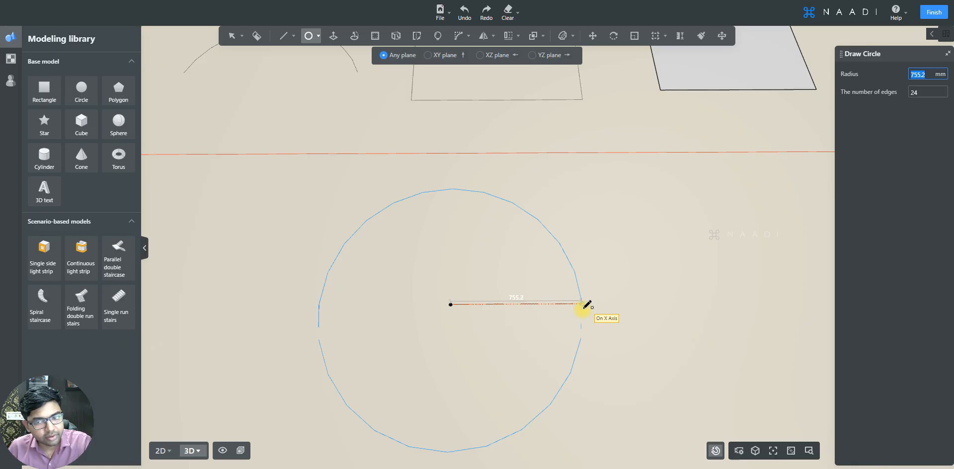
left_click(584, 306)
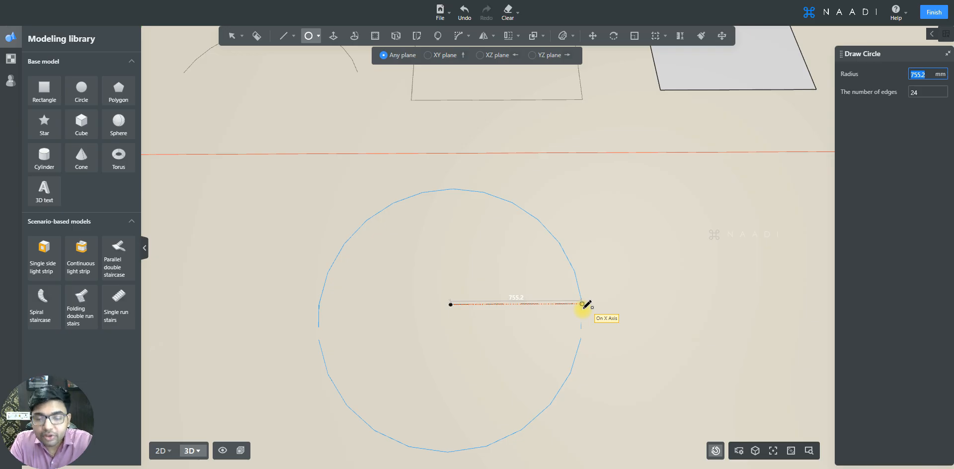
key("ctrl+s")
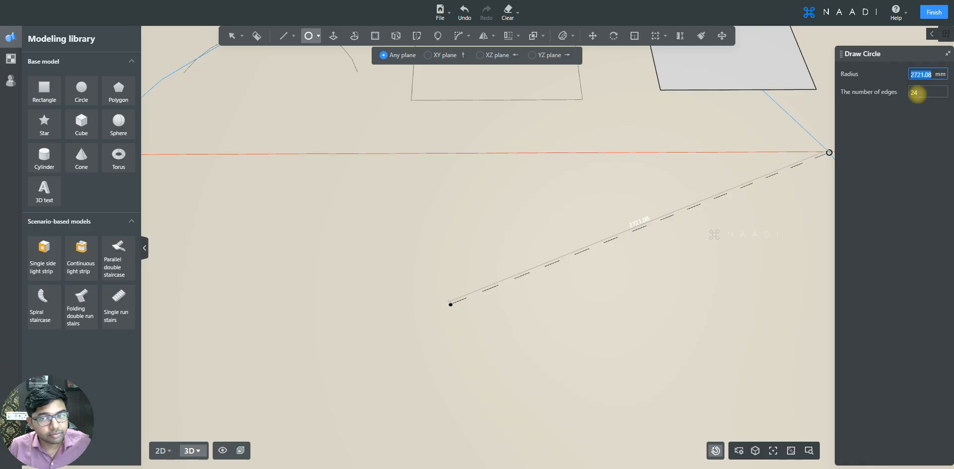
- Set the circle's number of edges to 60 and complete it with a radius of about 888 mm along the X axis
key("Tab")
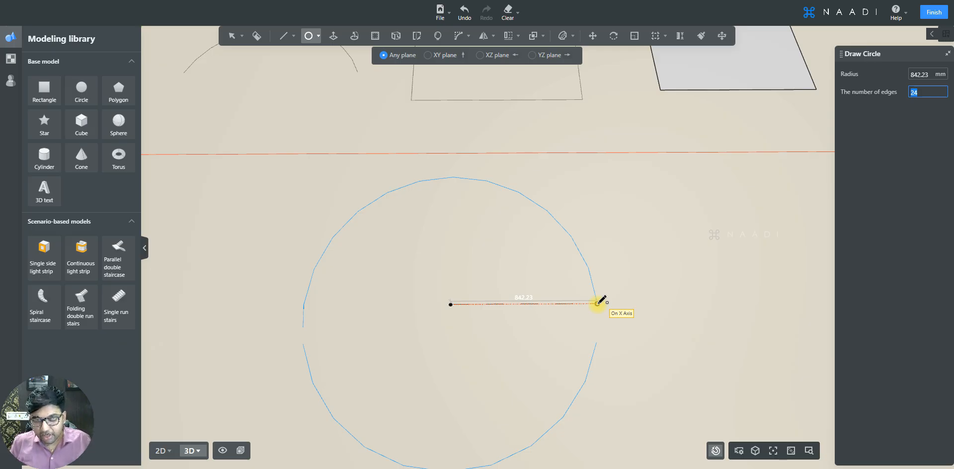
type("60")
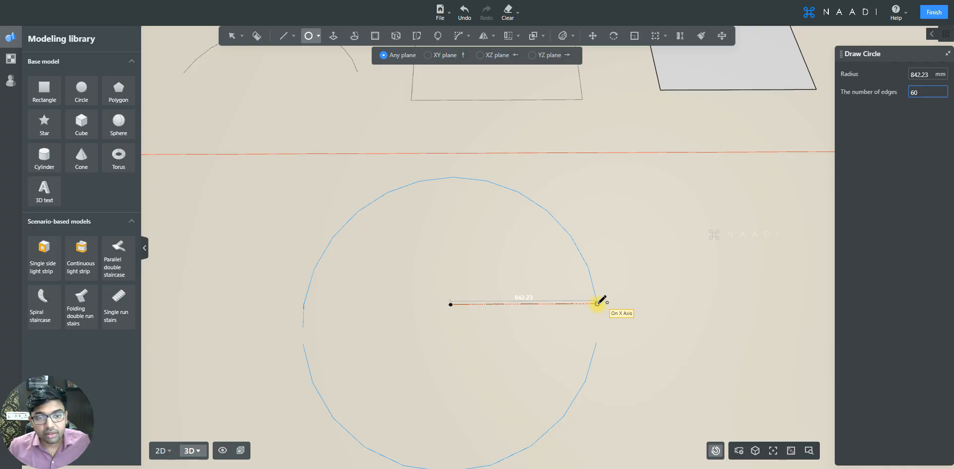
key("Return")
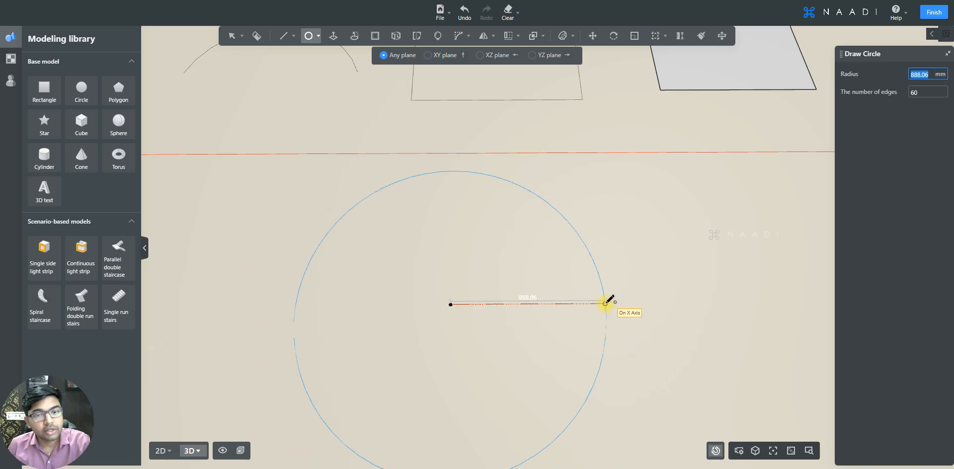
left_click(605, 303)
scroll(527, 339, "down", 3)
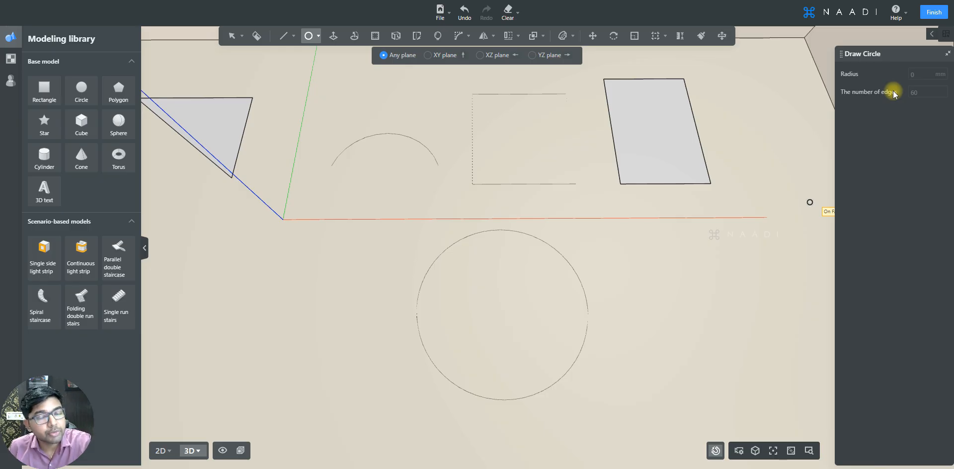
- Finish the circle and start a polygon, placing its centre on the open floor in front of the triangle
key("Escape")
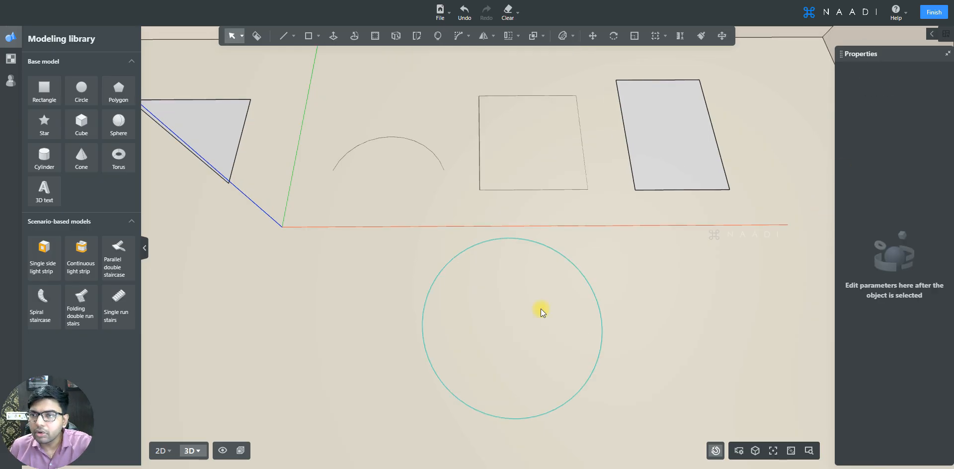
left_click(308, 38)
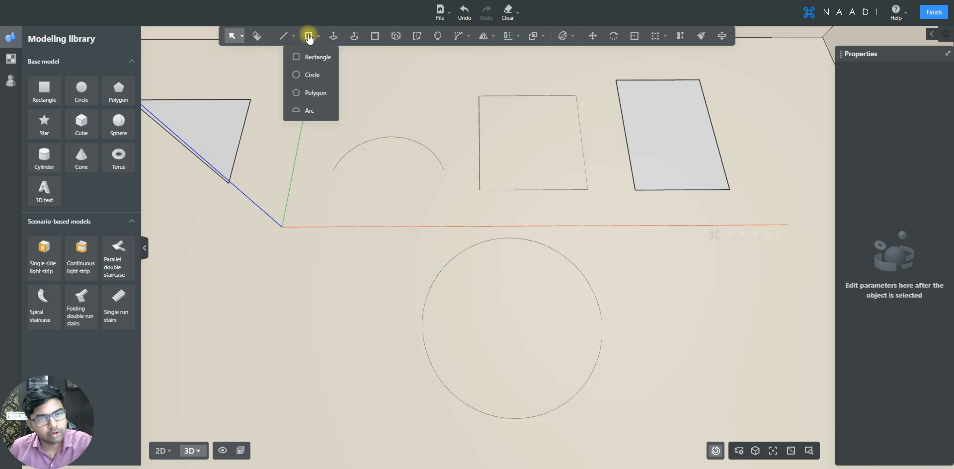
left_click(308, 96)
middle_click_drag(476, 272, 641, 251)
left_click(321, 300)
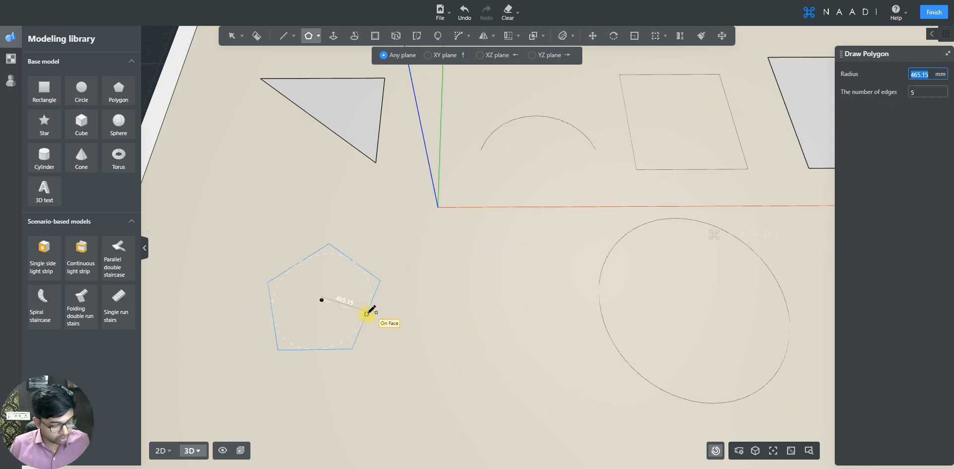
- Try 6 edges for the polygon, set the number of edges to 10, and complete it with a radius of about 465 mm
key("Tab")
type("6")
key("Tab")
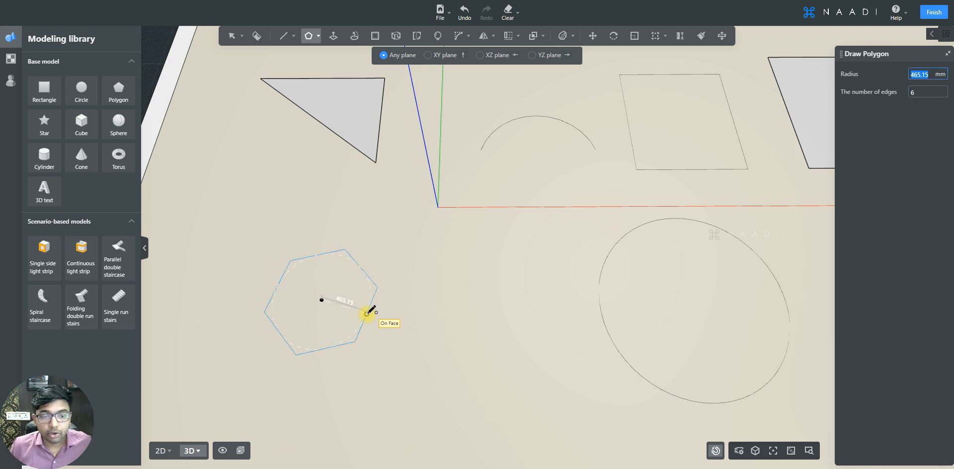
key("Tab")
type("10")
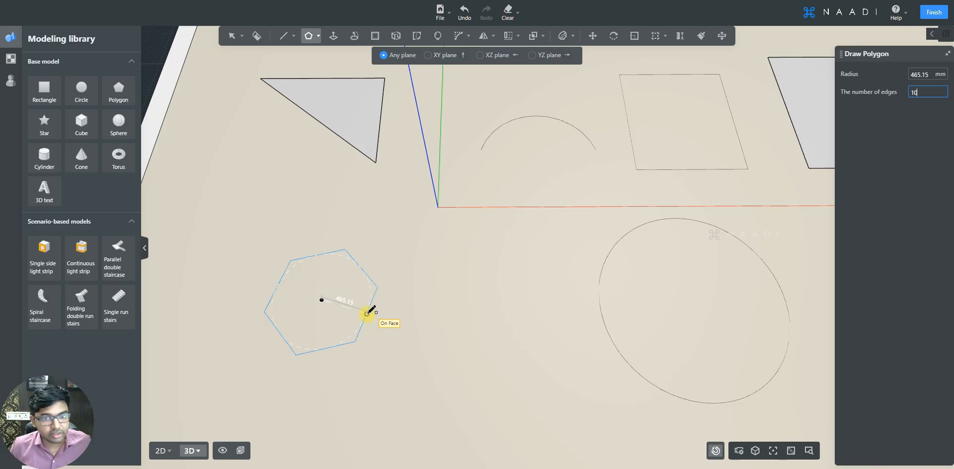
key("Tab")
left_click(368, 312)
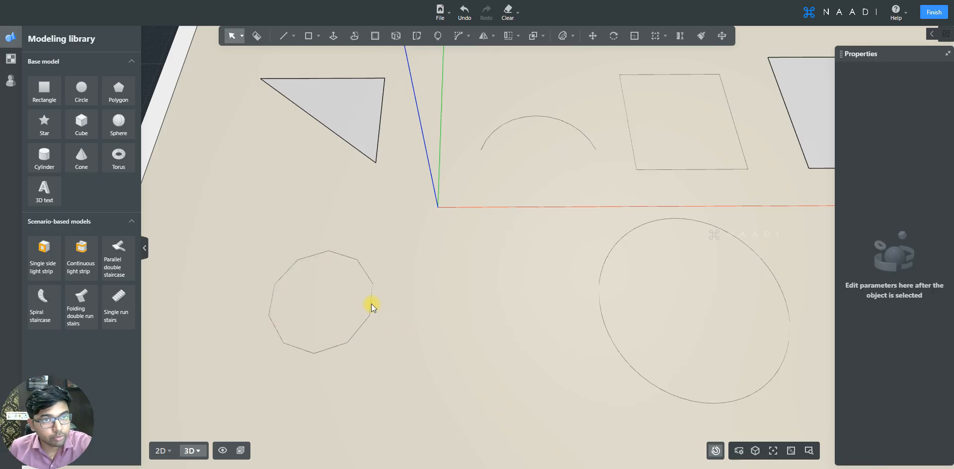
- Draw an arc bulging outward from the back edge of the first rectangle, joining that edge's two corners
left_click(312, 38)
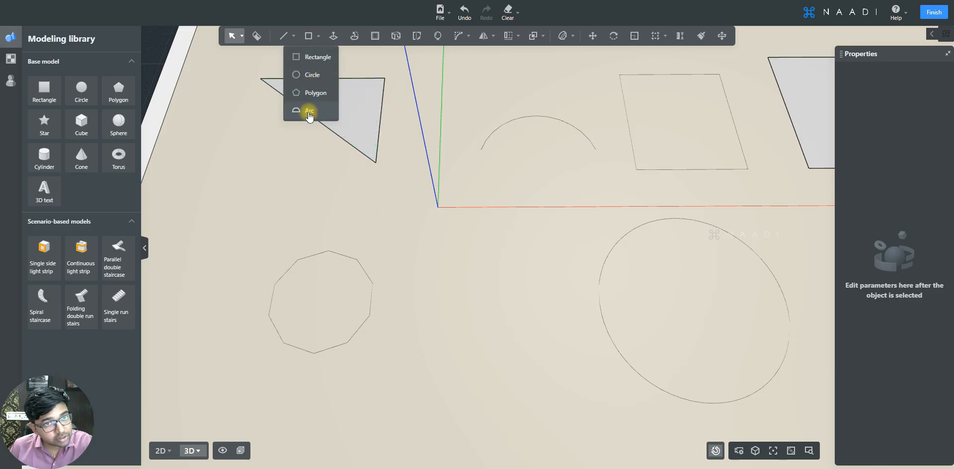
left_click(286, 35)
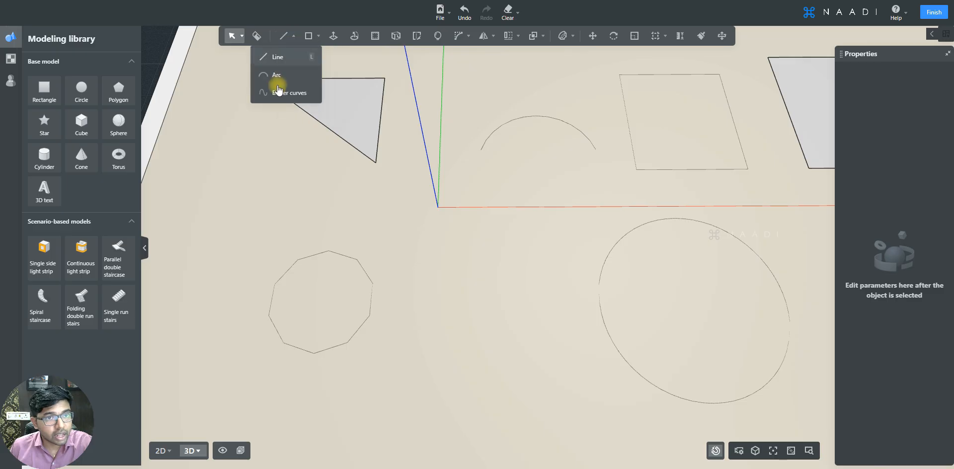
left_click(310, 35)
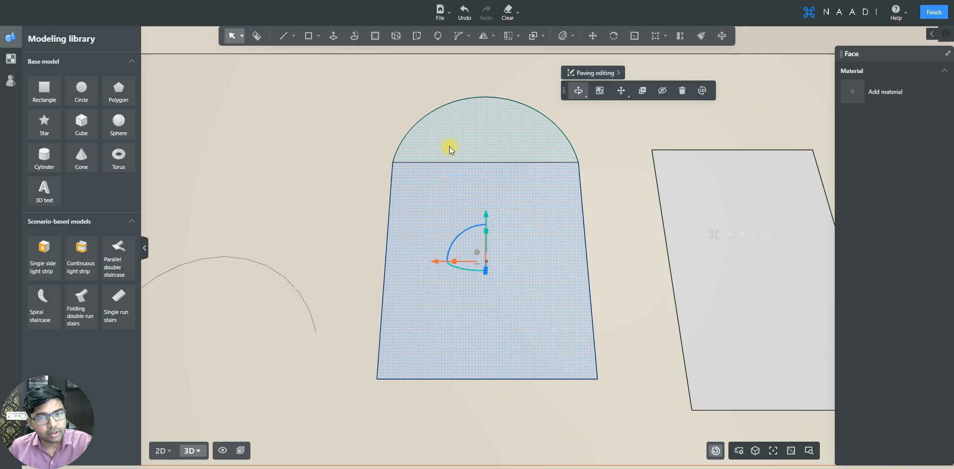
- Delete the straight edge between the arc and the first rectangle to merge them into one arch-shaped face
scroll(449, 146, "up", 2)
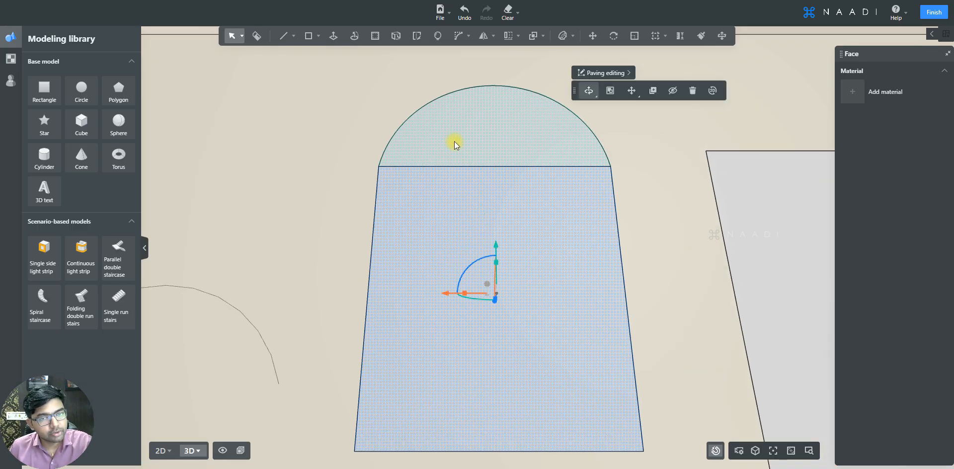
left_click(437, 166)
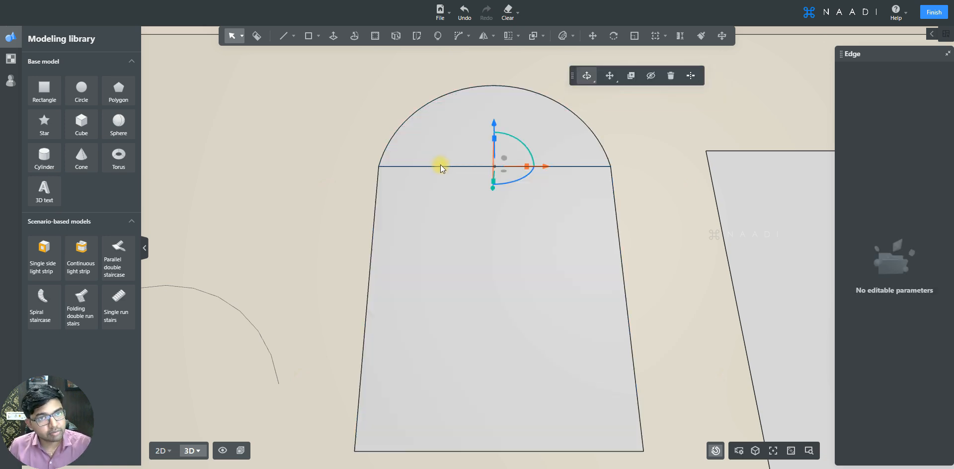
key("Delete")
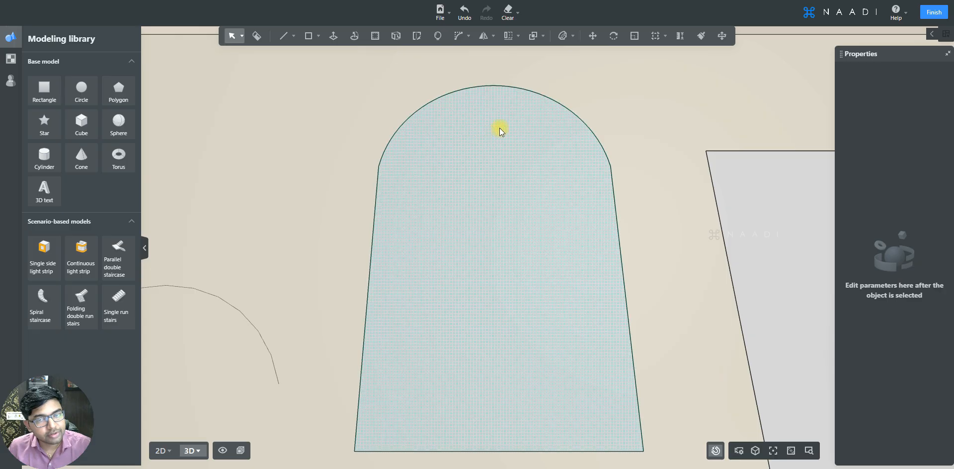
scroll(568, 243, "down", 2)
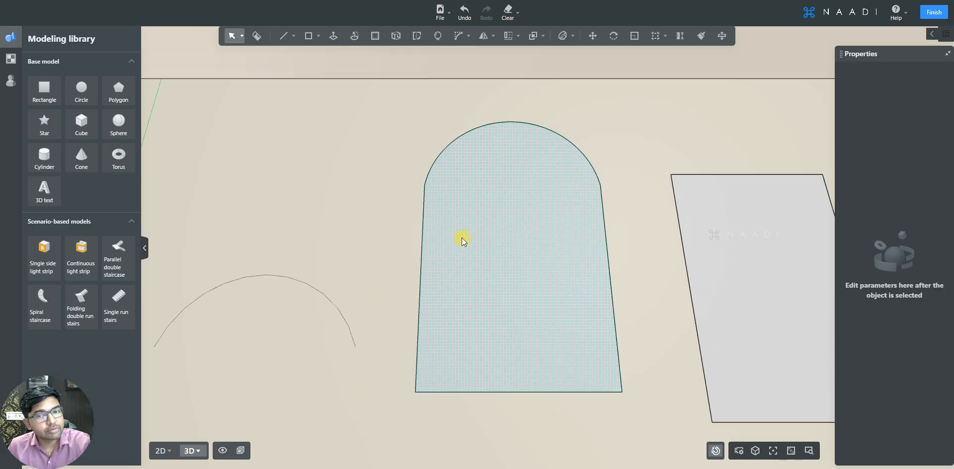
- Examine the four adjoining rectangular faces near the triangle by selecting each of them in turn
scroll(499, 185, "down", 3)
middle_click_drag(437, 298, 710, 287)
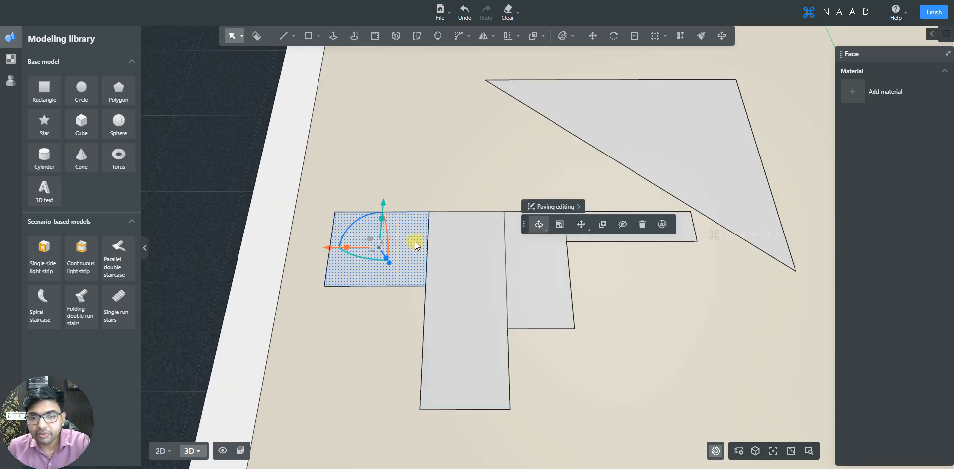
left_click(455, 252)
left_click(547, 271)
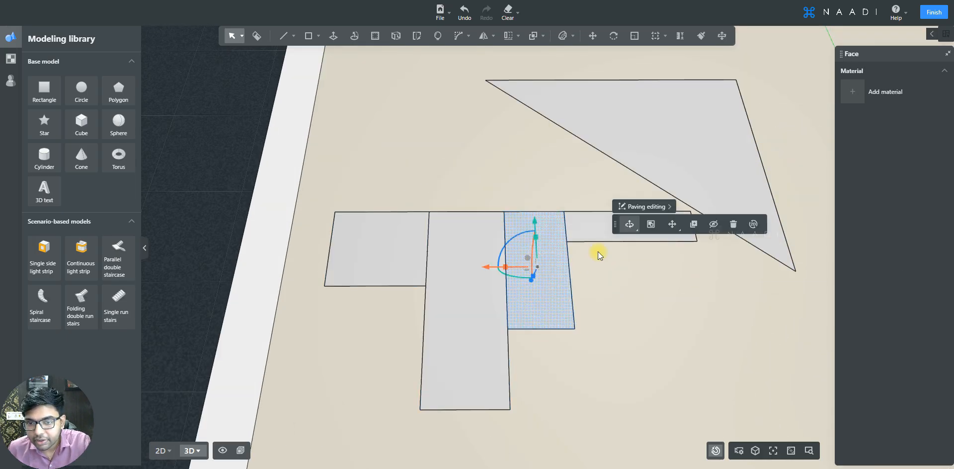
left_click(582, 228)
left_click(517, 254)
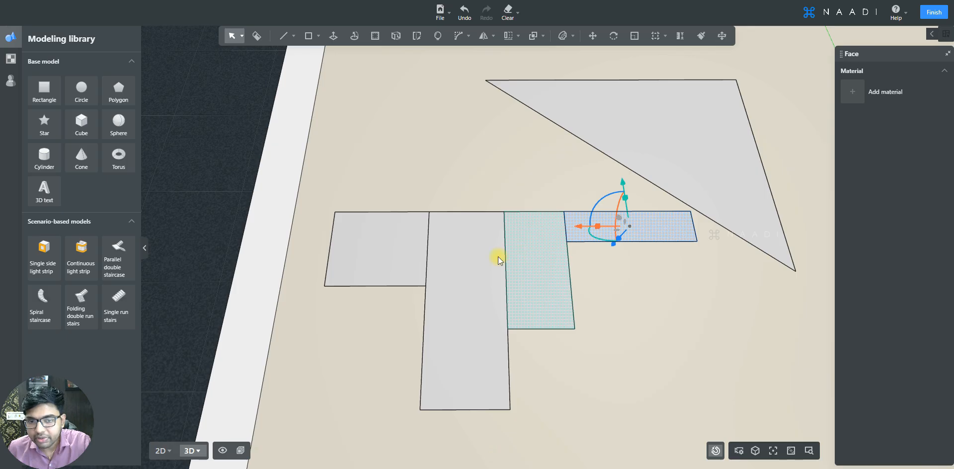
left_click(468, 255)
left_click(383, 240)
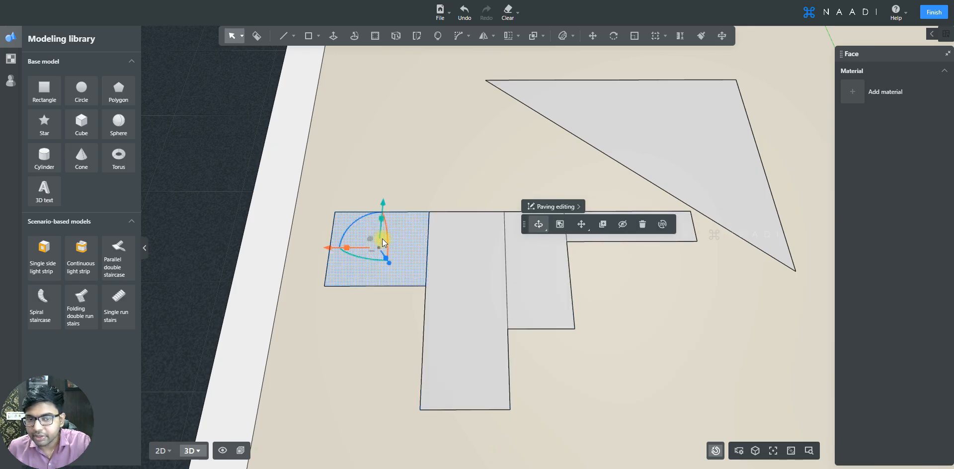
left_click(453, 281)
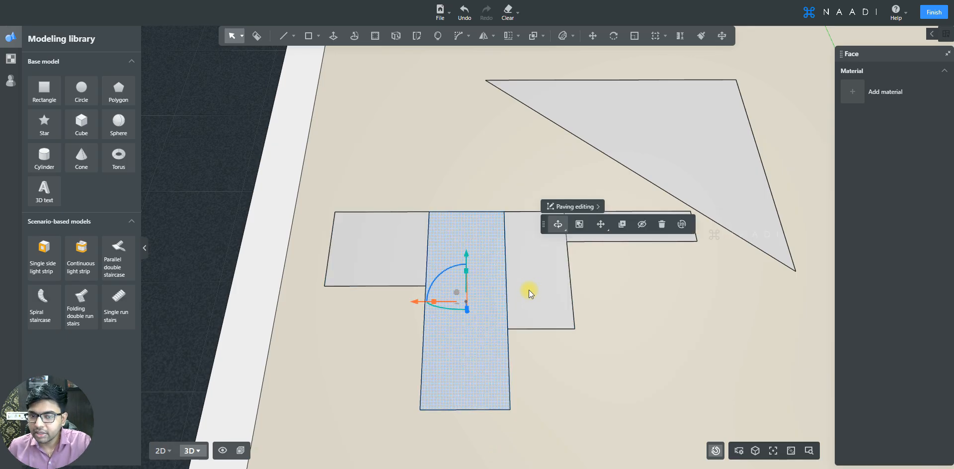
left_click(529, 291)
middle_click_drag(605, 319, 605, 325)
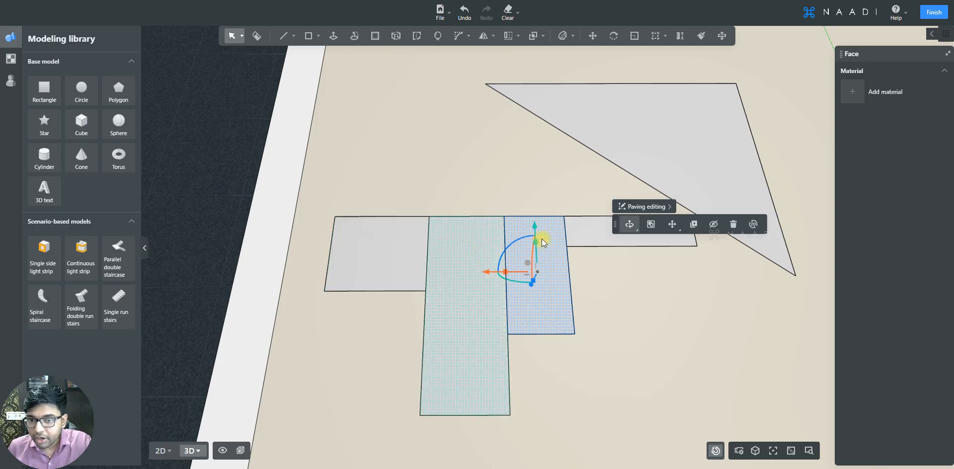
- Delete only the shared edge between the narrow strip and its neighbouring rectangle, and undo the deletion
left_click(564, 222)
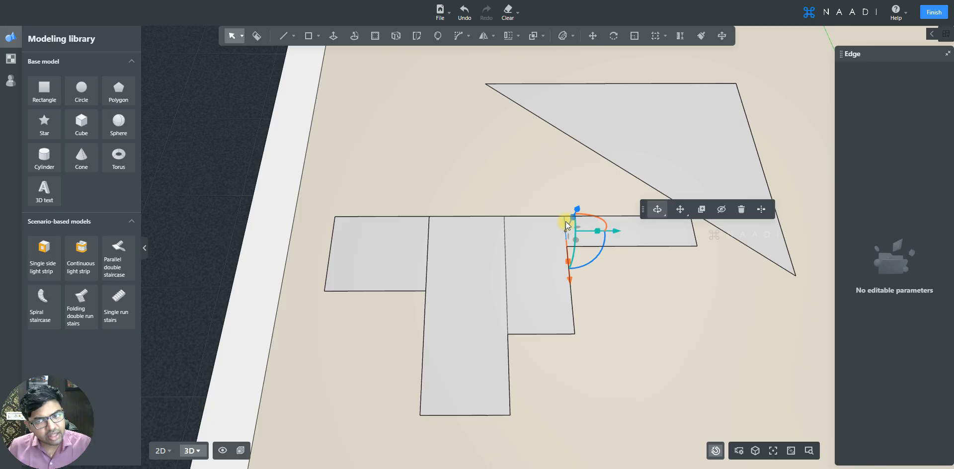
key("Escape")
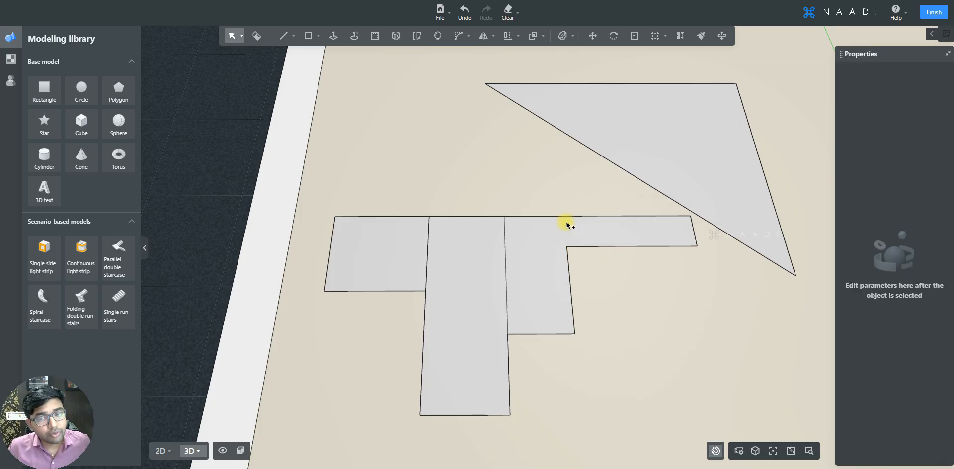
key("ctrl+z")
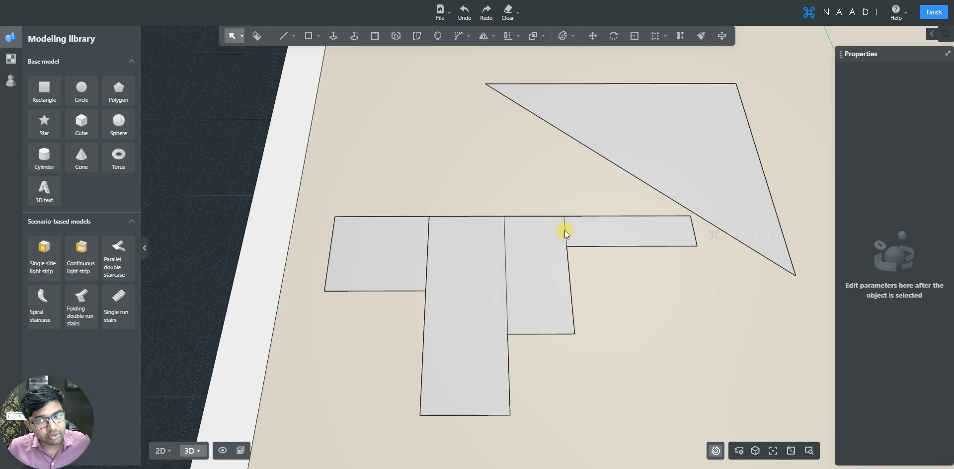
- Select all three shared edges between the four adjoining rectangles, delete them together, and undo the deletion
left_click(564, 224)
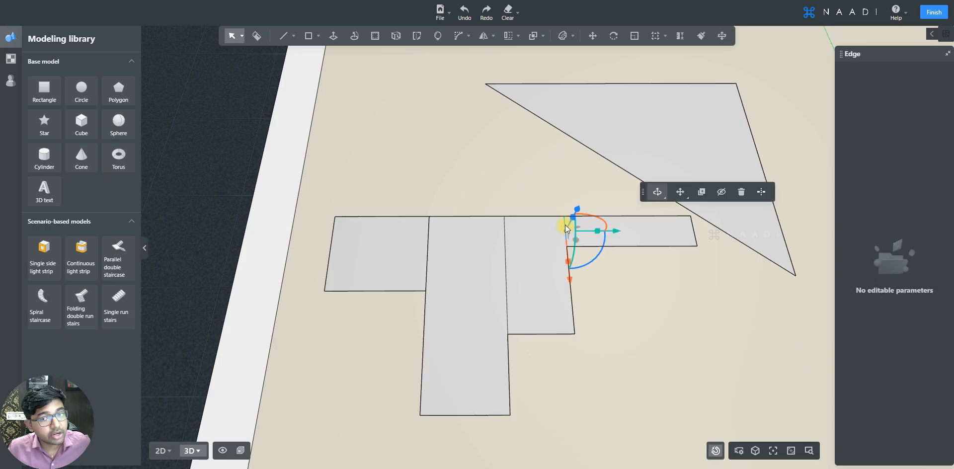
left_click(505, 263, "shift")
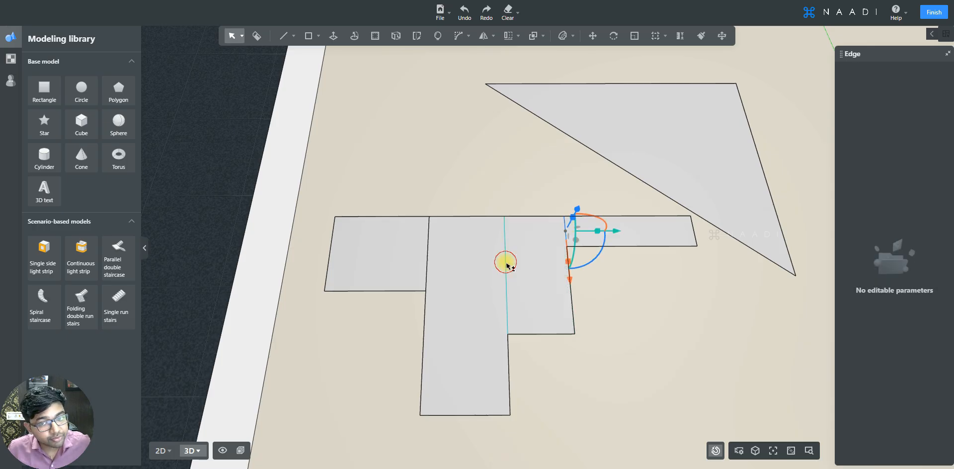
left_click(428, 245, "shift")
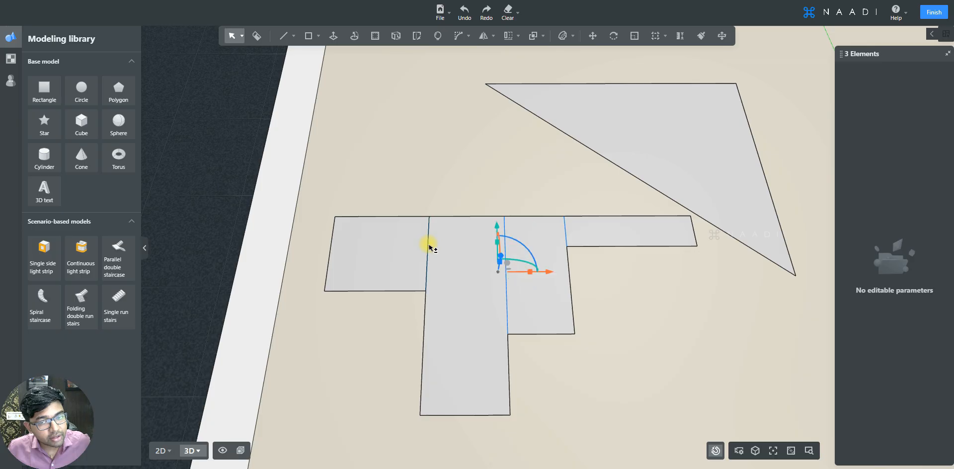
key("Delete")
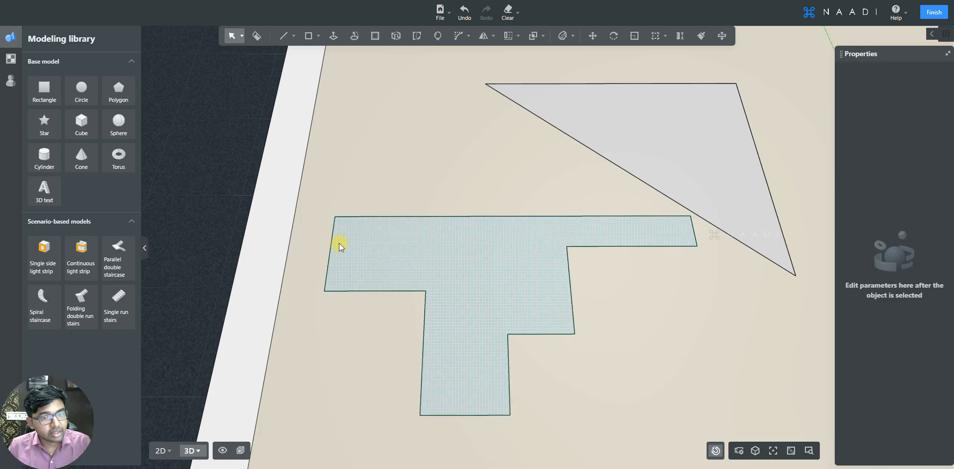
key("ctrl+z")
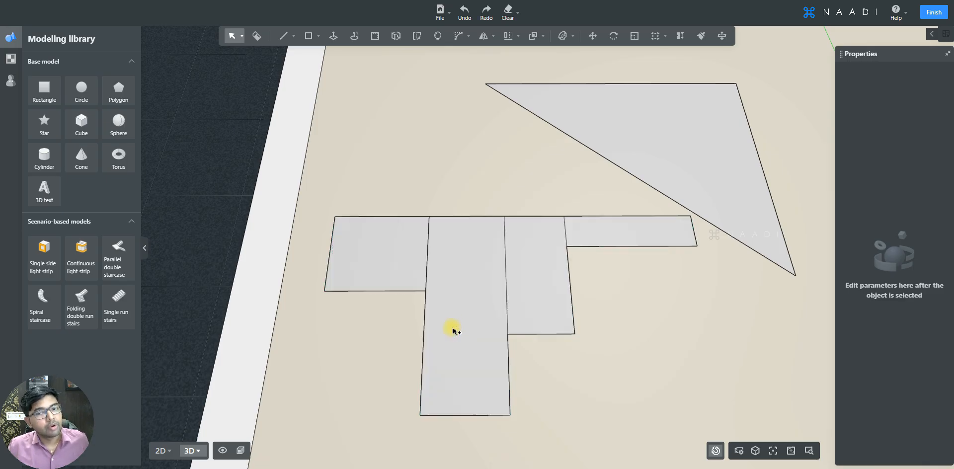
- Erase the two shared edges nearest the narrow strip one at a time with the Eraser, and undo both erasures
left_click(257, 37)
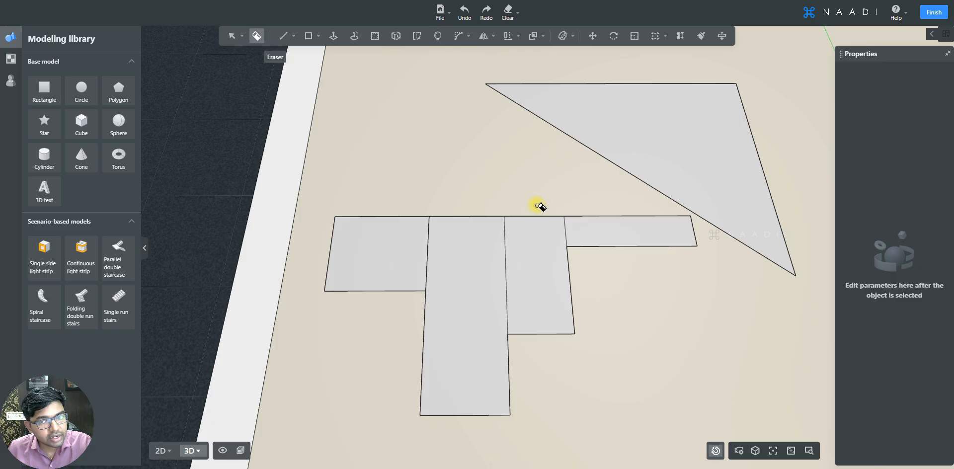
left_click(565, 229)
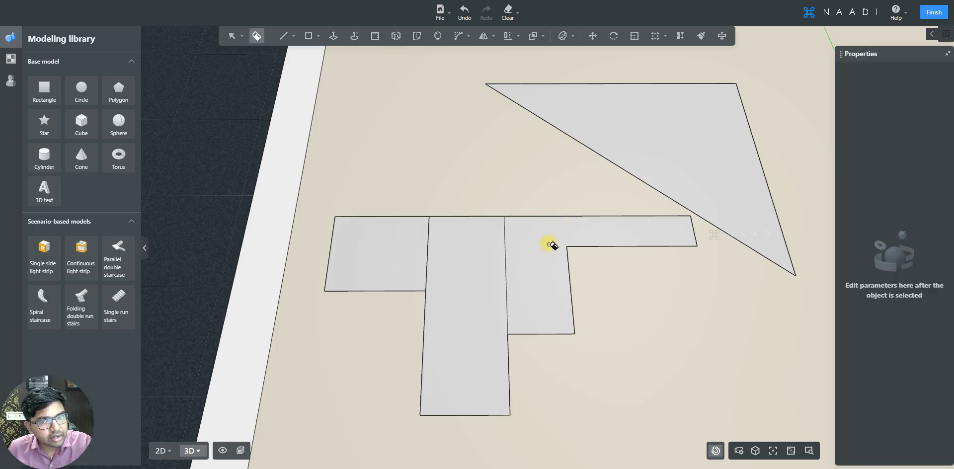
left_click(505, 246)
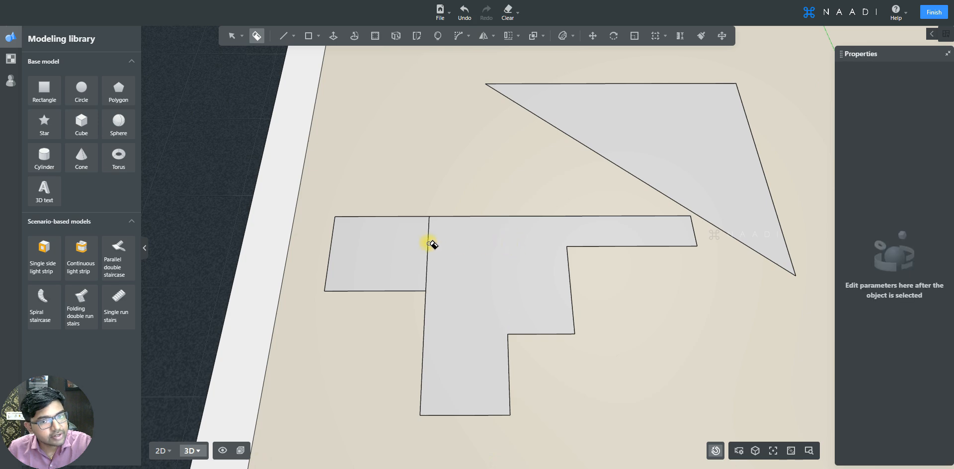
key("ctrl+z")
key("ctrl+z")
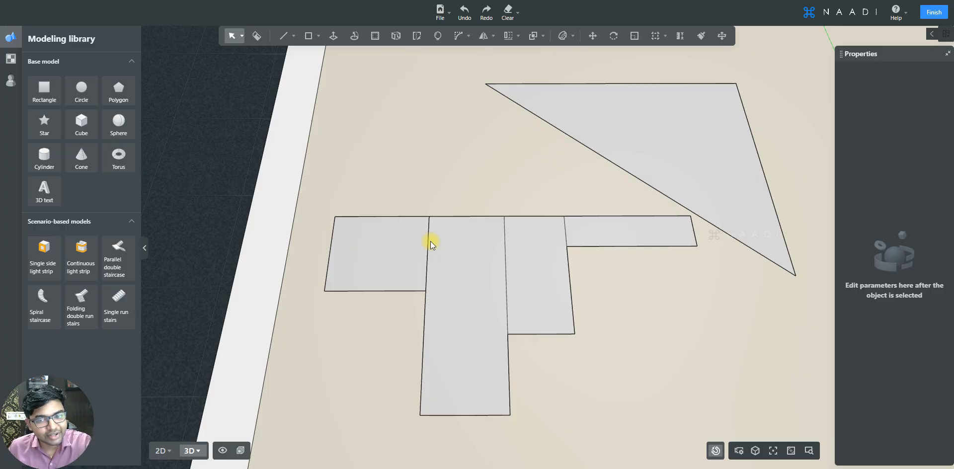
- With the Eraser, select the three shared edges between the adjoining rectangles together and delete them to form one stepped face
left_click(256, 36)
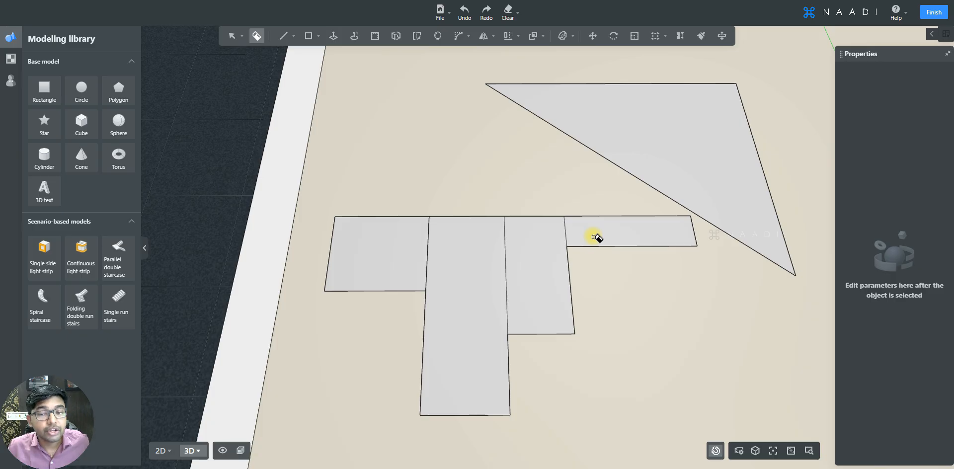
left_click(565, 234)
left_click(505, 234, "shift")
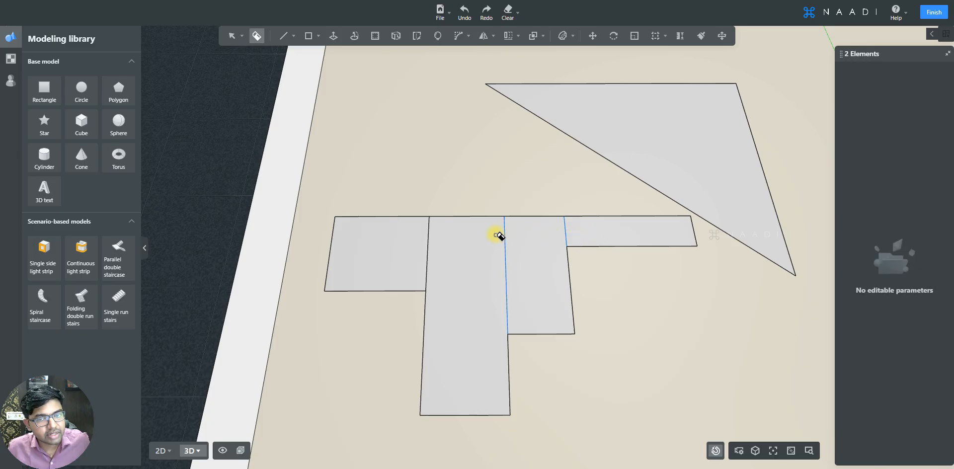
left_click(428, 234, "shift")
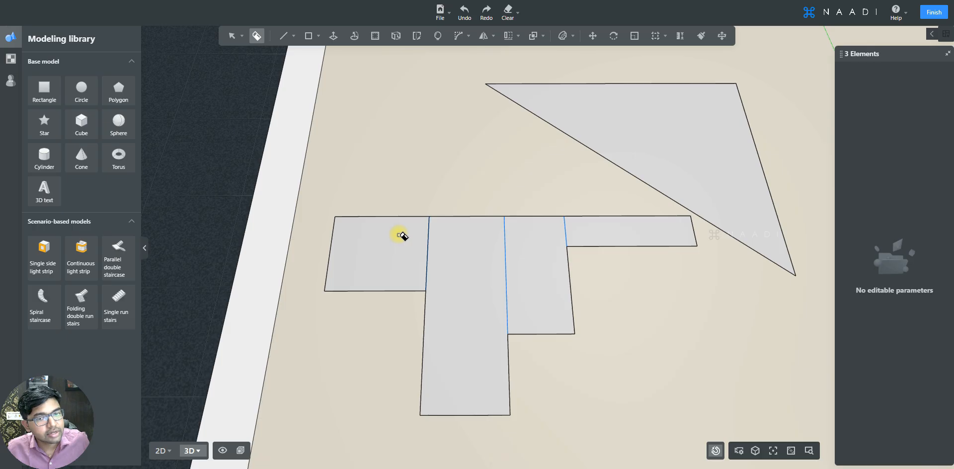
key("Delete")
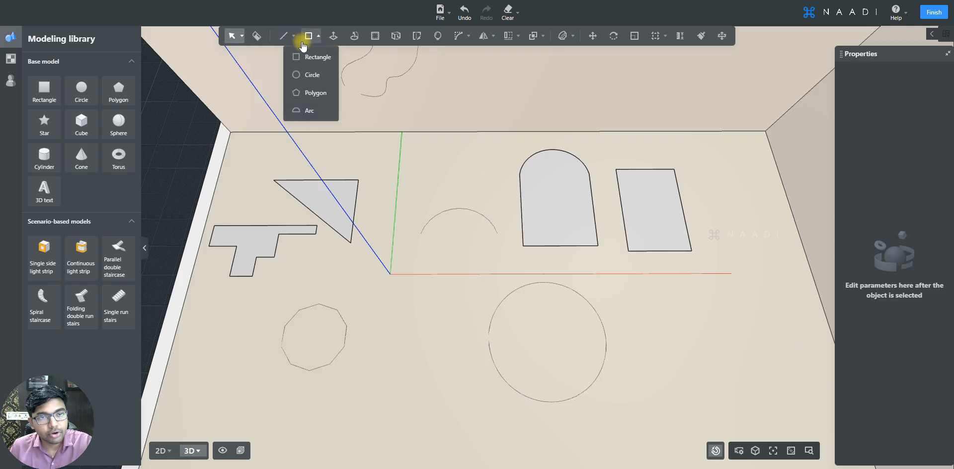
- Push/Pull the rectangular floor face upward by about 1766 mm into a tall block, and undo the extrusion
mouse_move(290, 44)
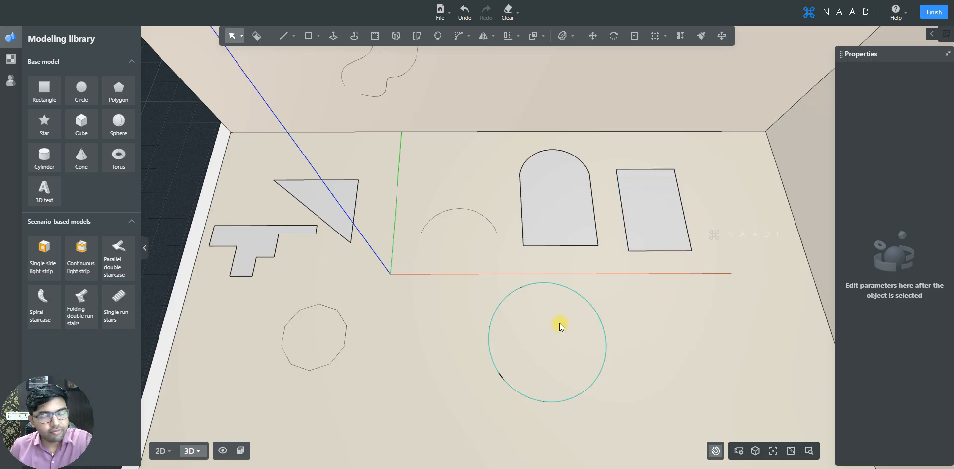
middle_click_drag(636, 299, 553, 302)
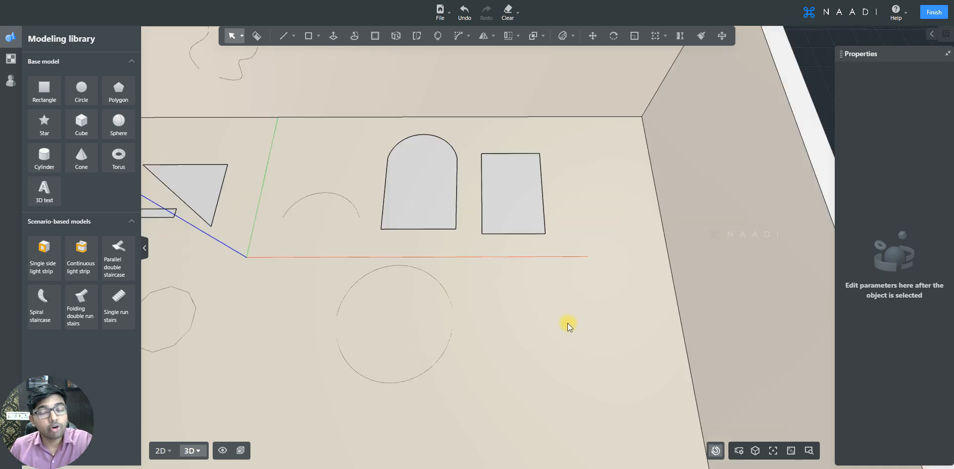
right_click_drag(562, 324, 544, 305)
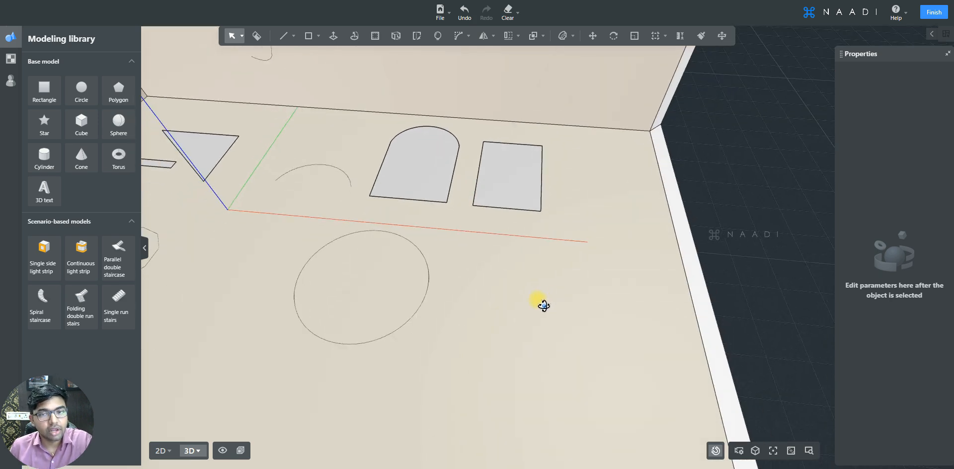
scroll(505, 168, "up", 5)
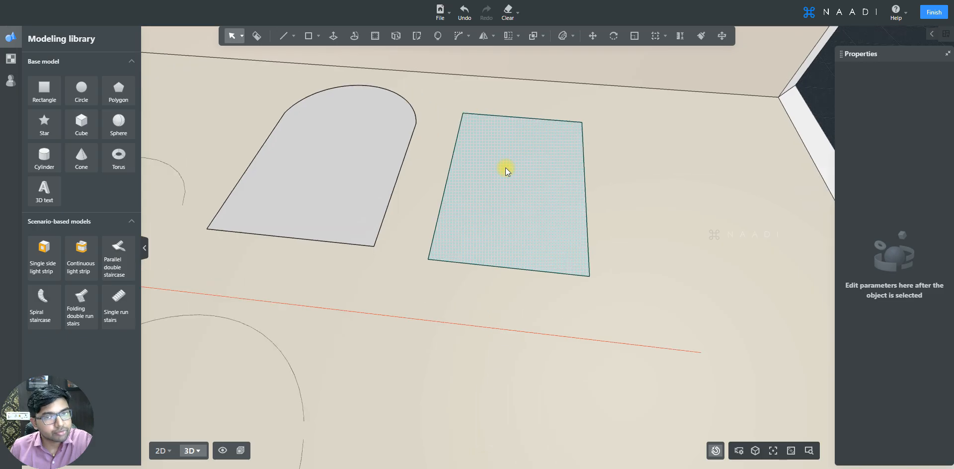
right_click_drag(509, 178, 544, 231)
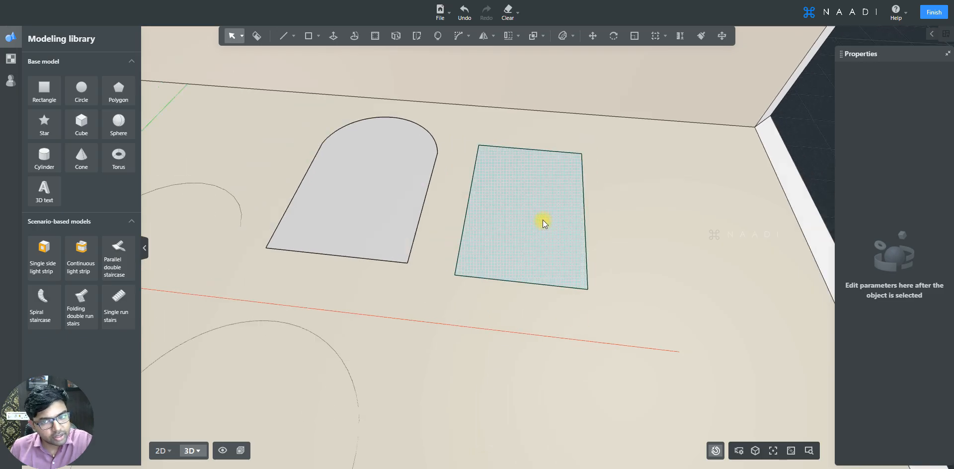
left_click(542, 220)
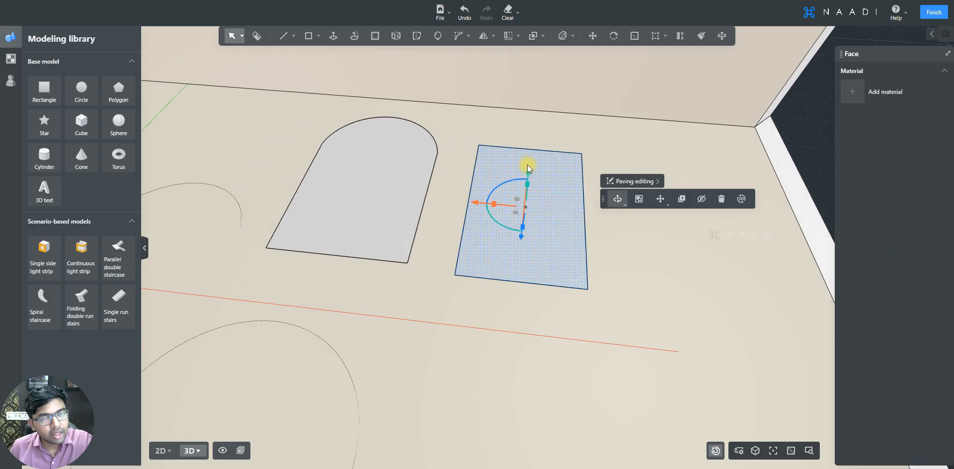
left_click(311, 43)
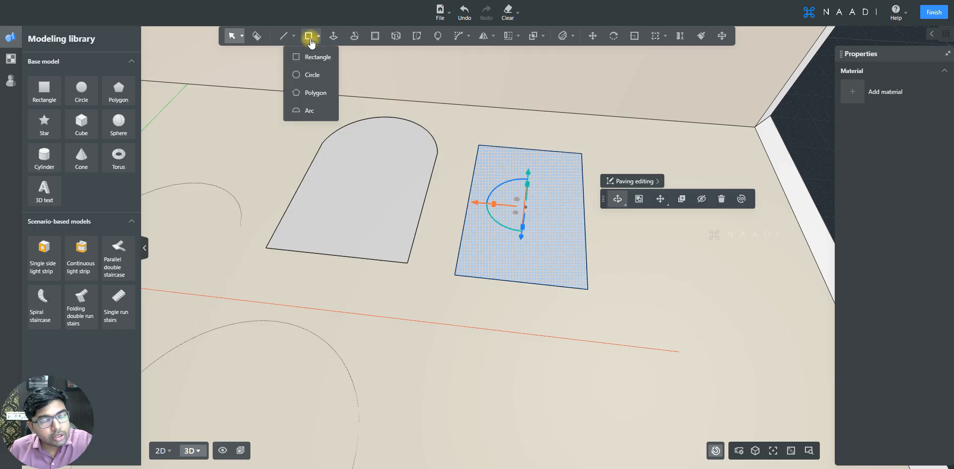
left_click(333, 37)
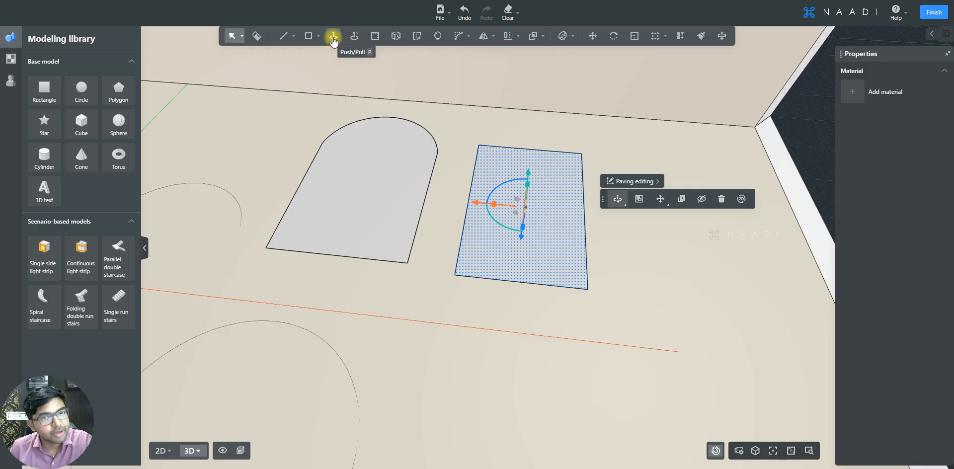
left_click(333, 38)
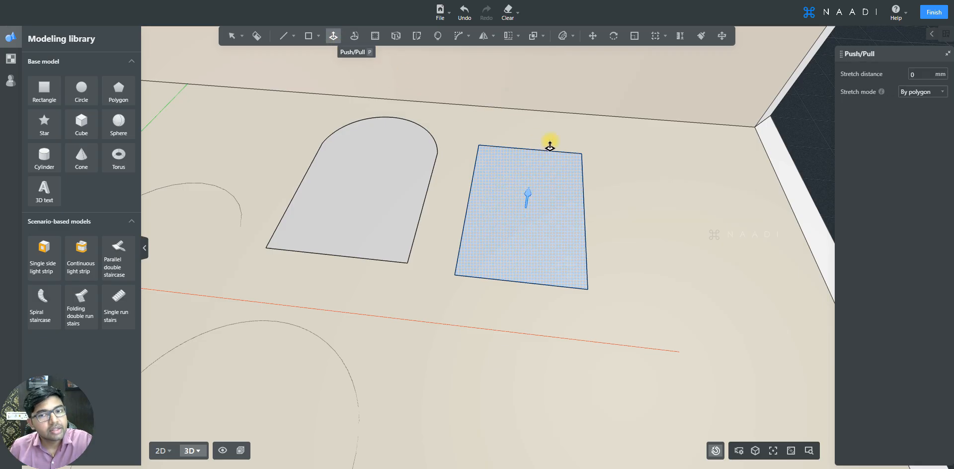
left_click(560, 192)
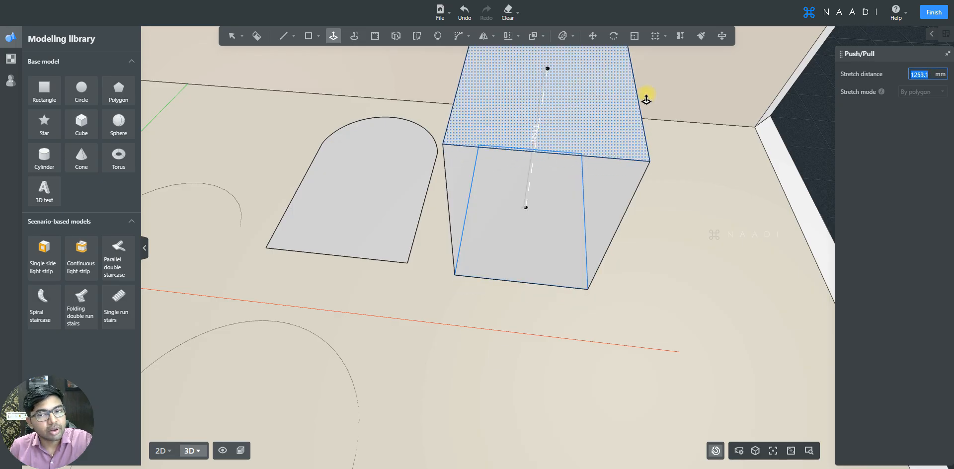
scroll(645, 104, "down", 2)
scroll(640, 149, "down", 3)
scroll(704, 90, "up", 3)
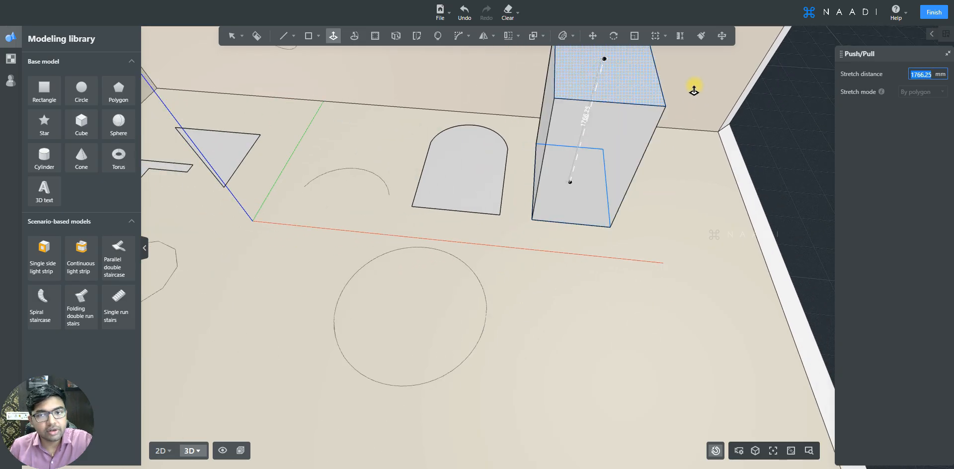
left_click(693, 90)
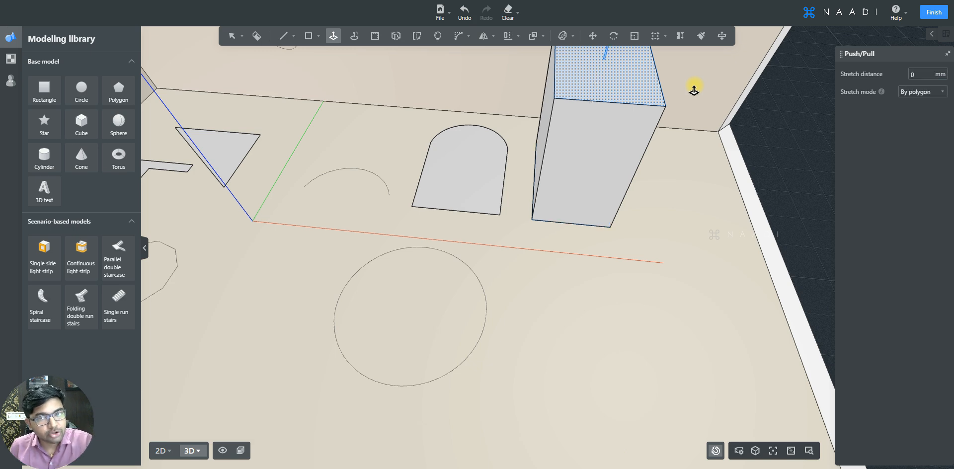
key("ctrl+z")
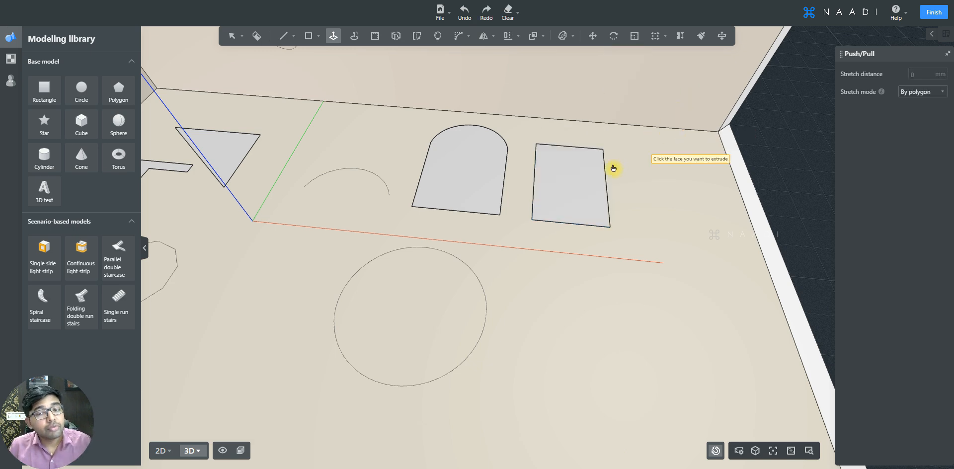
- Push/Pull the rectangular floor face upward by exactly 1000 mm, and raise the large circle into a cylinder
left_click(578, 199)
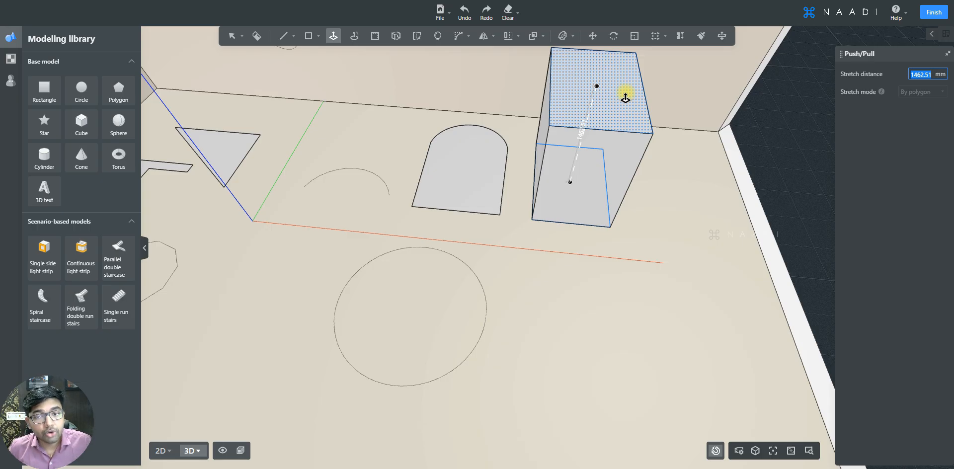
type("1000")
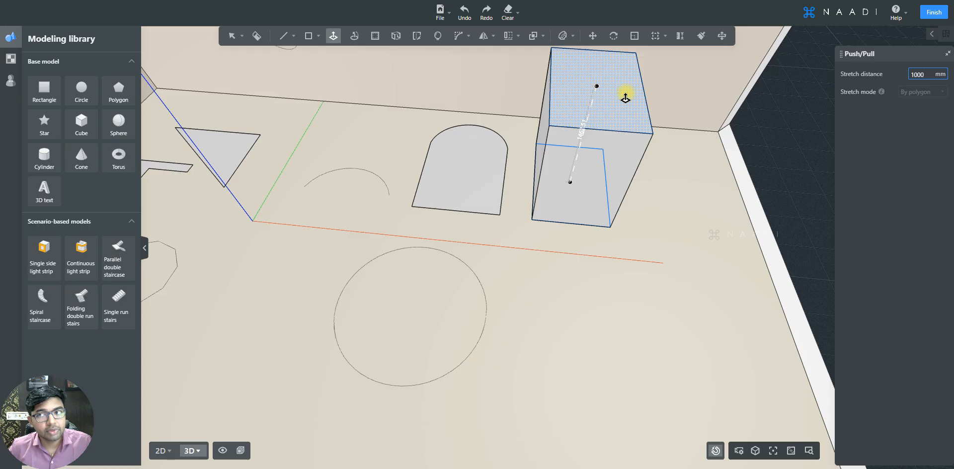
key("Return")
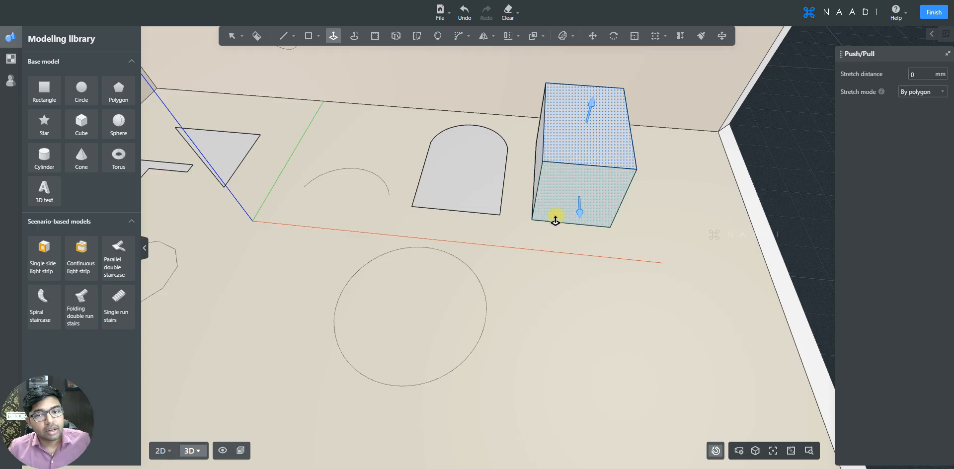
middle_click_drag(485, 240, 565, 185)
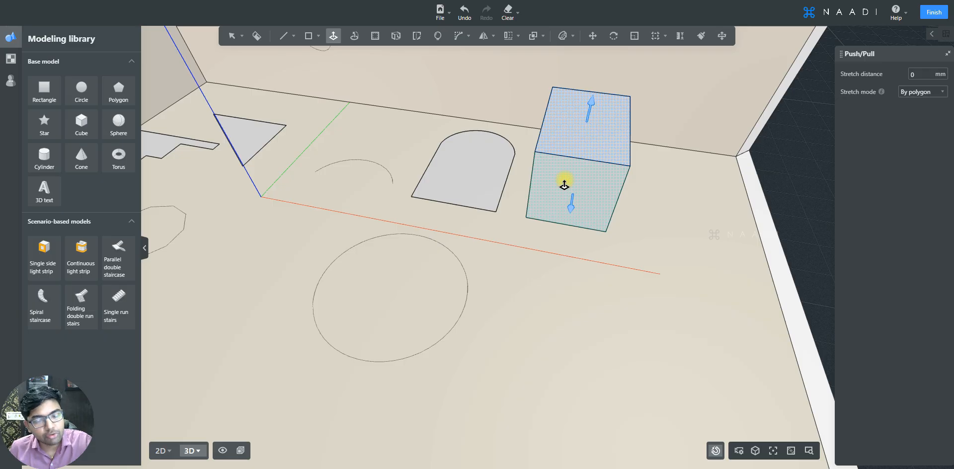
left_click(426, 265)
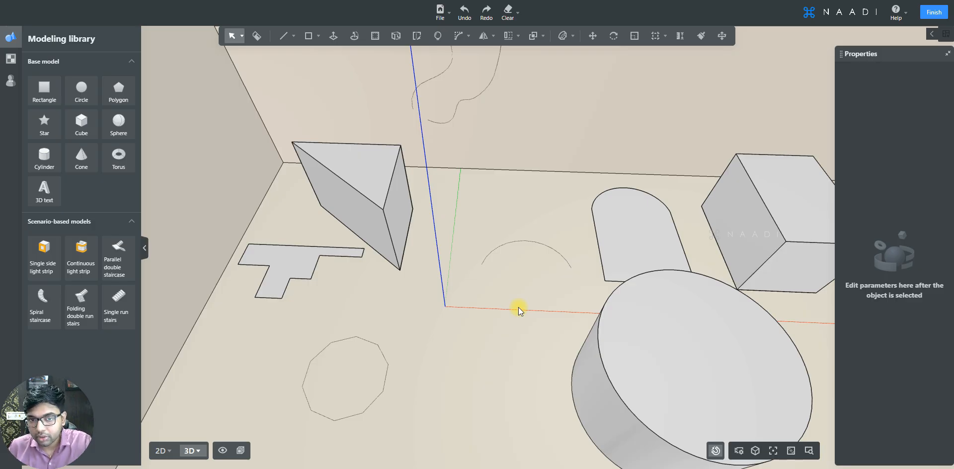
- Push/Pull the upright triangle near the wall about 715 mm to the end point of the adjoining floor line, and undo it
scroll(360, 234, "down", 3)
middle_click_drag(400, 330, 668, 209)
middle_click_drag(595, 252, 480, 362, "shift")
middle_click_drag(511, 321, 538, 321)
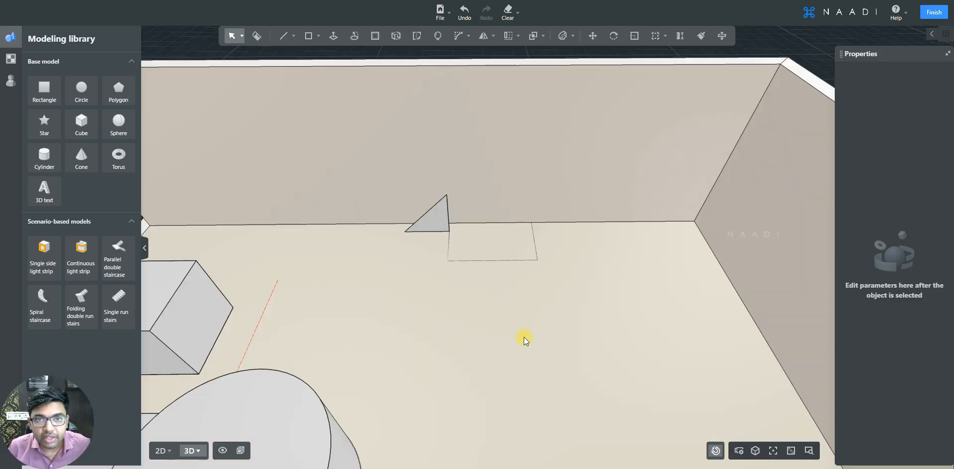
scroll(415, 268, "up", 3)
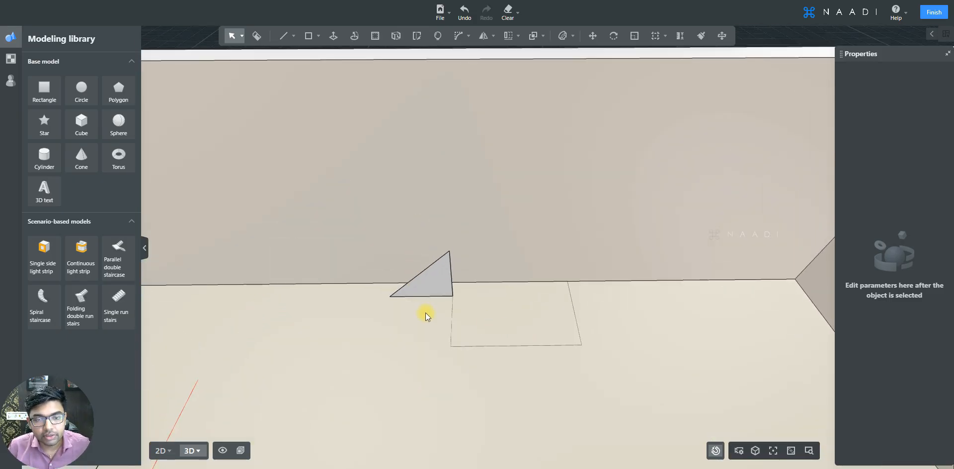
scroll(425, 312, "up", 1)
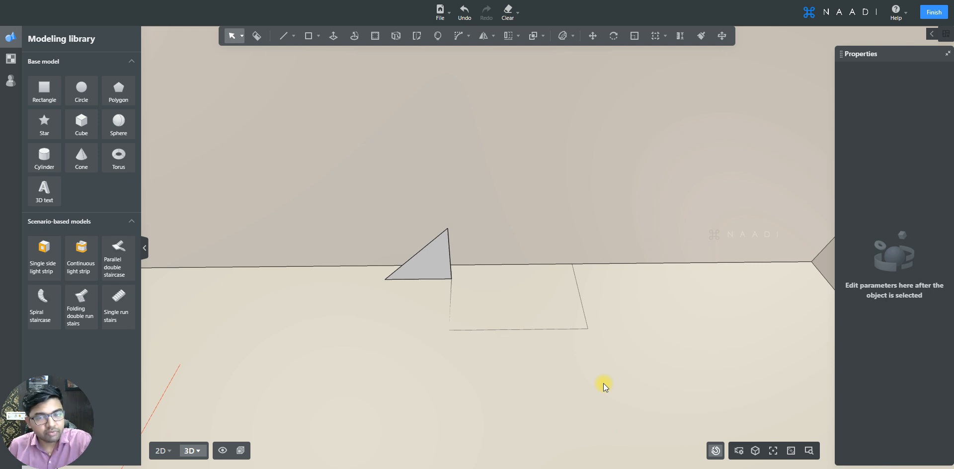
left_click(334, 36)
left_click(436, 263)
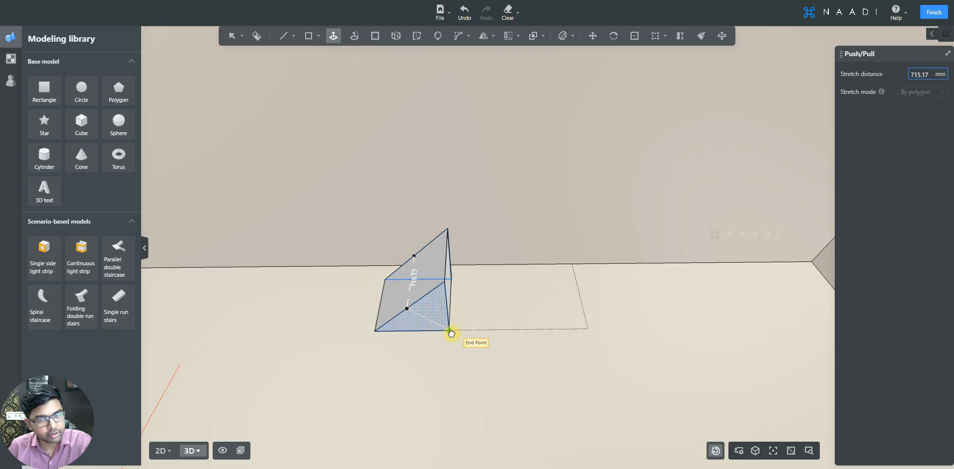
left_click(451, 336)
key("Escape")
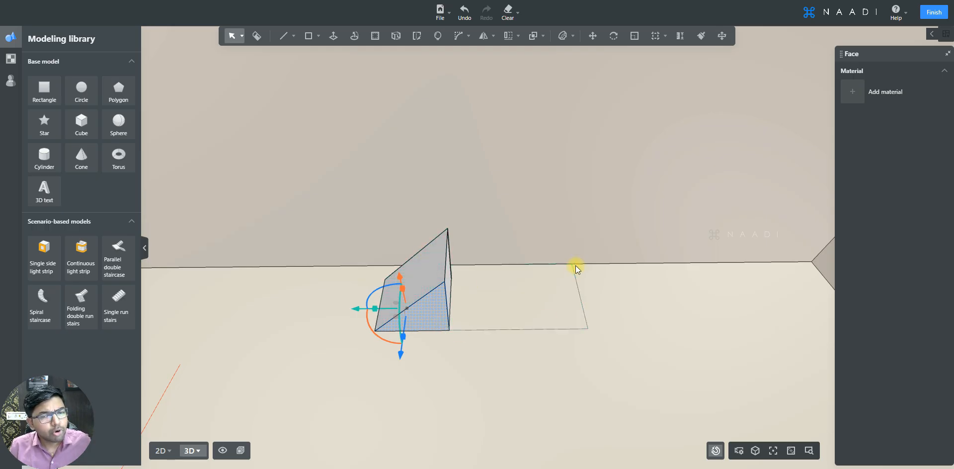
scroll(575, 265, "down", 1)
key("p")
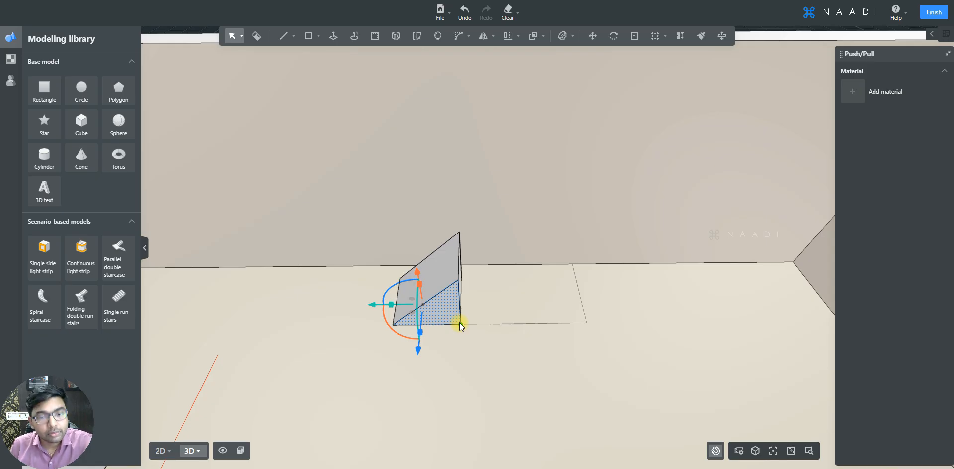
key("ctrl+z")
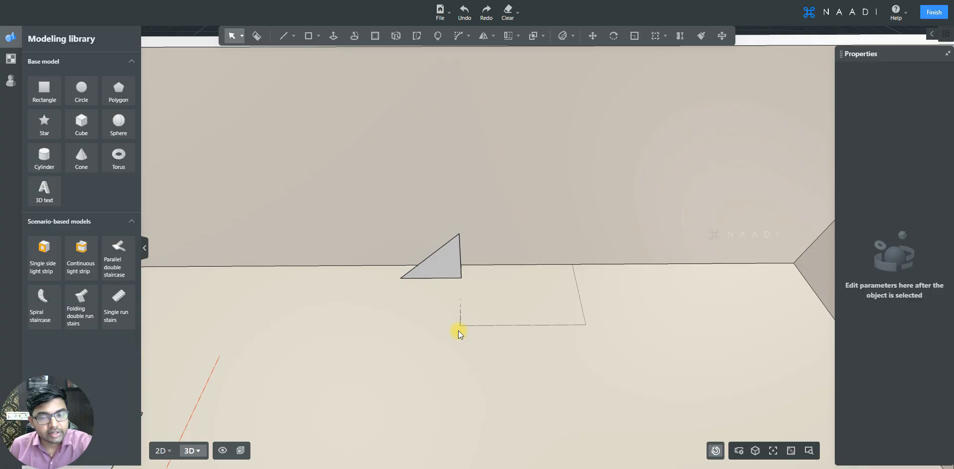
- Sweep the upright triangle along the three connected floor lines beside it, and undo the sweep
left_click(444, 265)
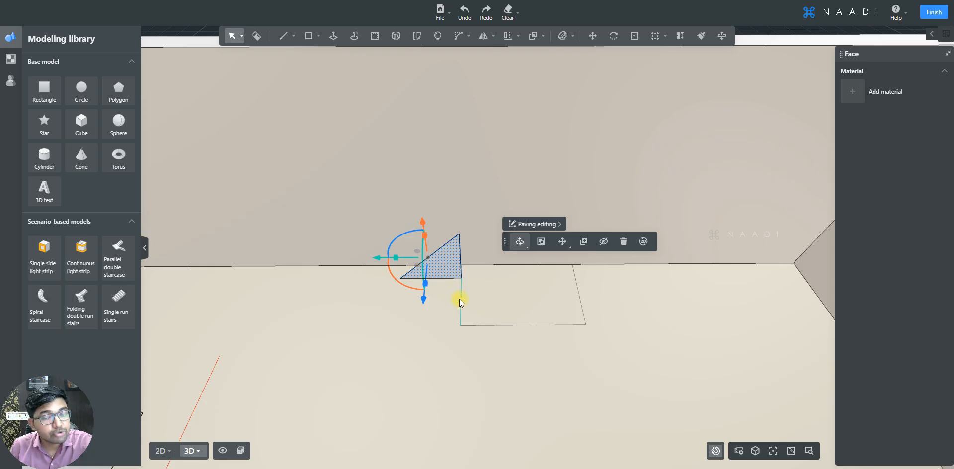
left_click(580, 294)
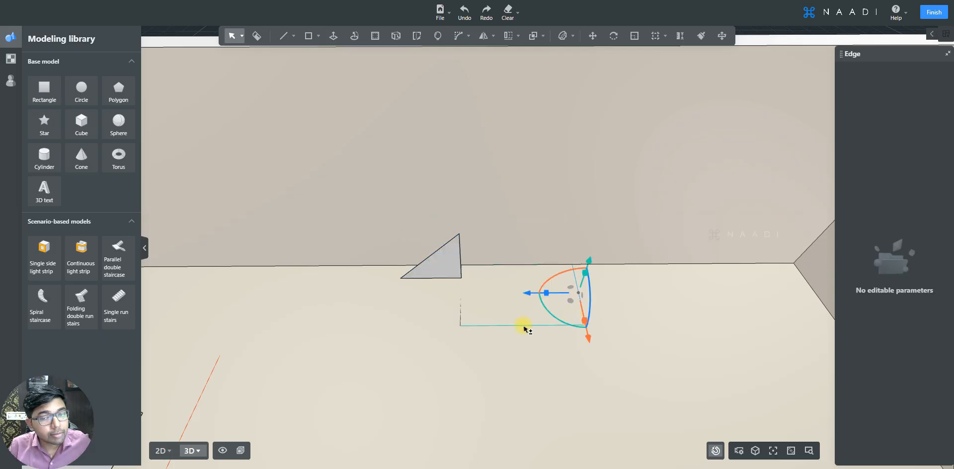
left_click(489, 325, "shift")
left_click(462, 318, "shift")
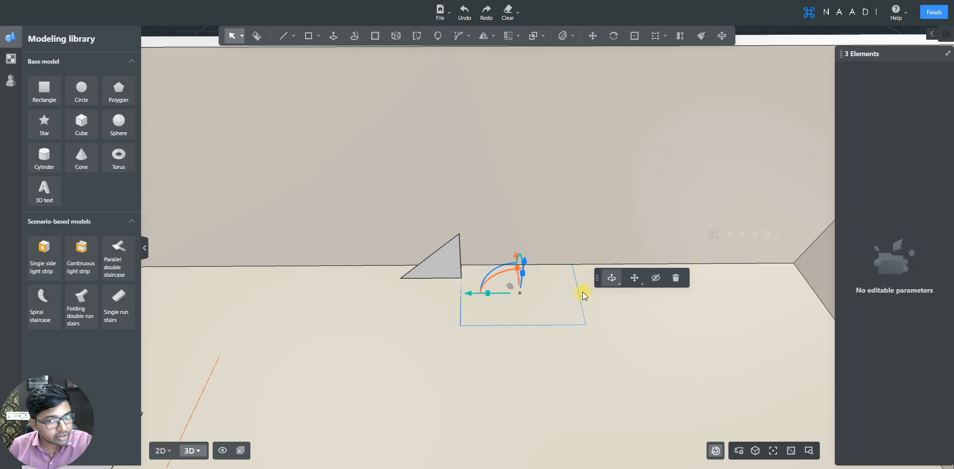
left_click(354, 36)
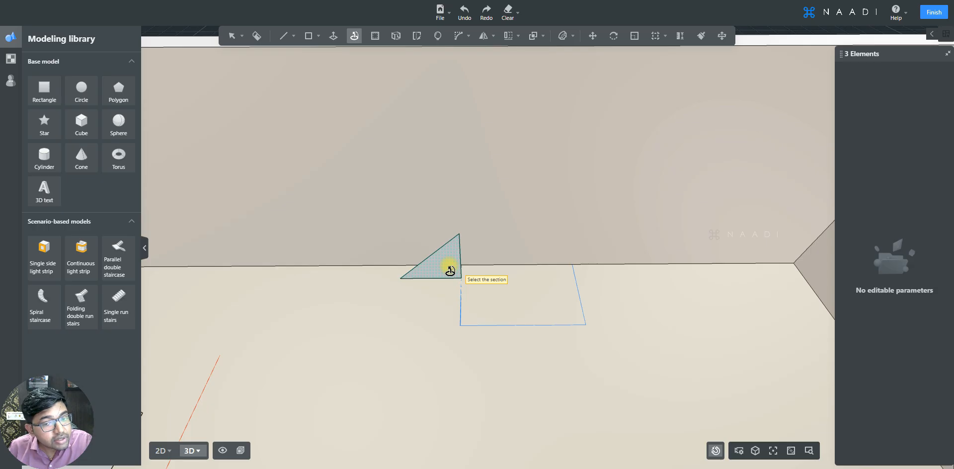
left_click(450, 270)
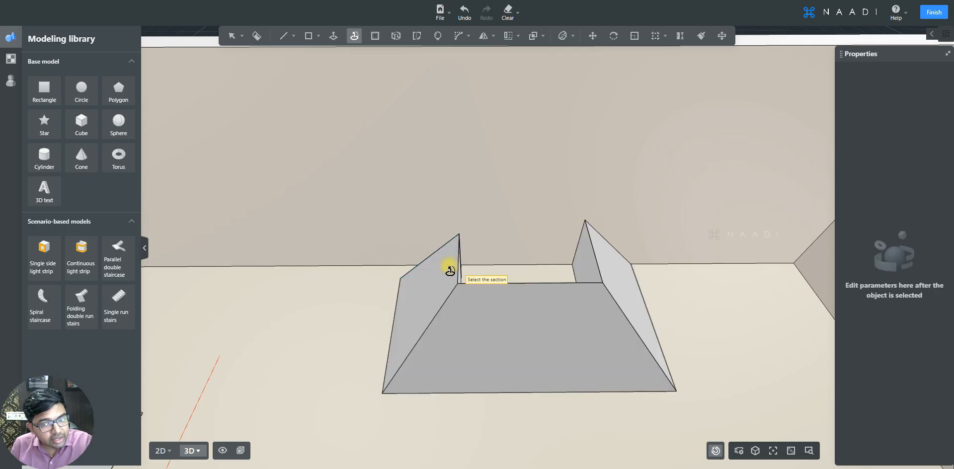
left_click(449, 269)
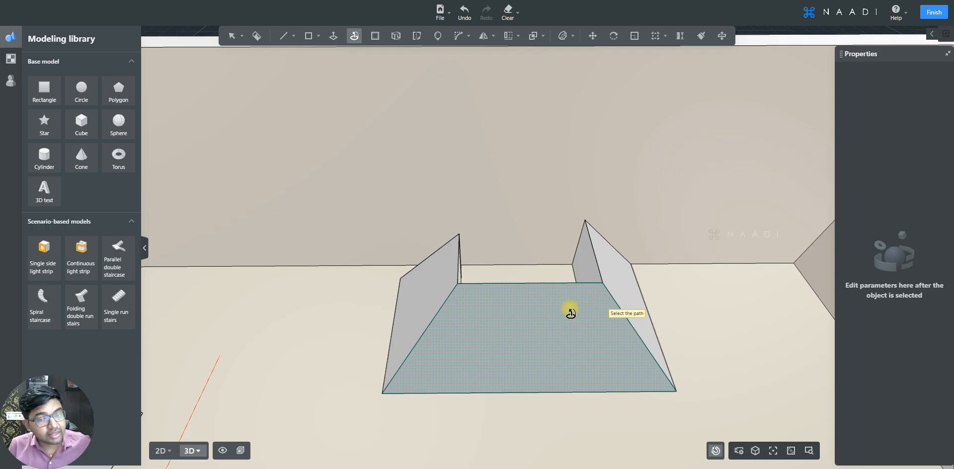
key("Escape")
middle_click_drag(462, 405, 660, 294)
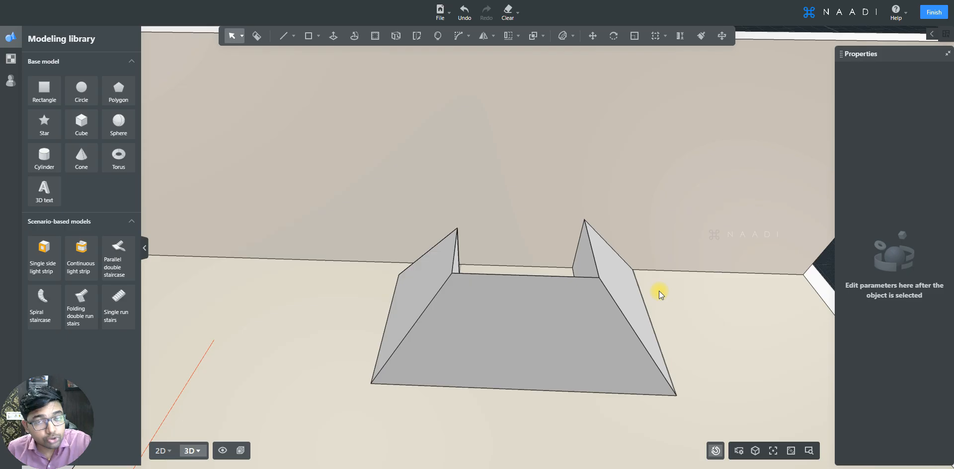
key("ctrl+z")
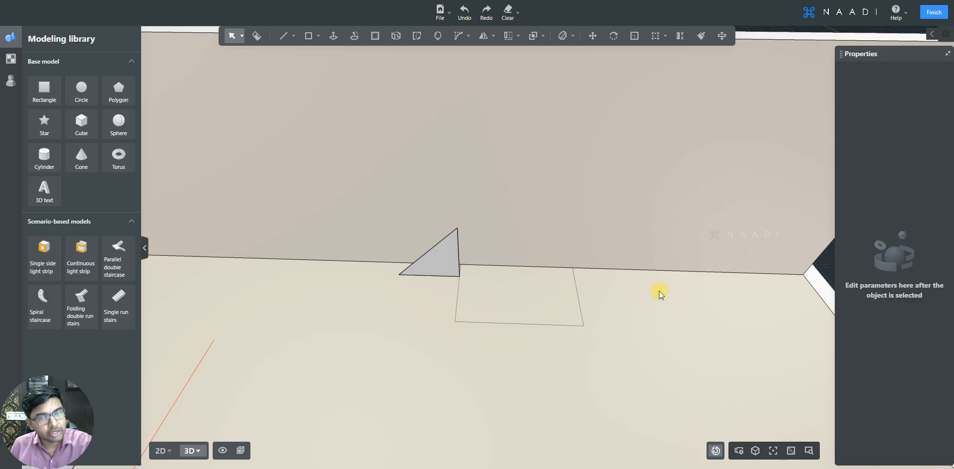
- Repeat the triangle's sweep, selecting the three floor lines as the path before picking the triangular section, and undo it
left_click(577, 288)
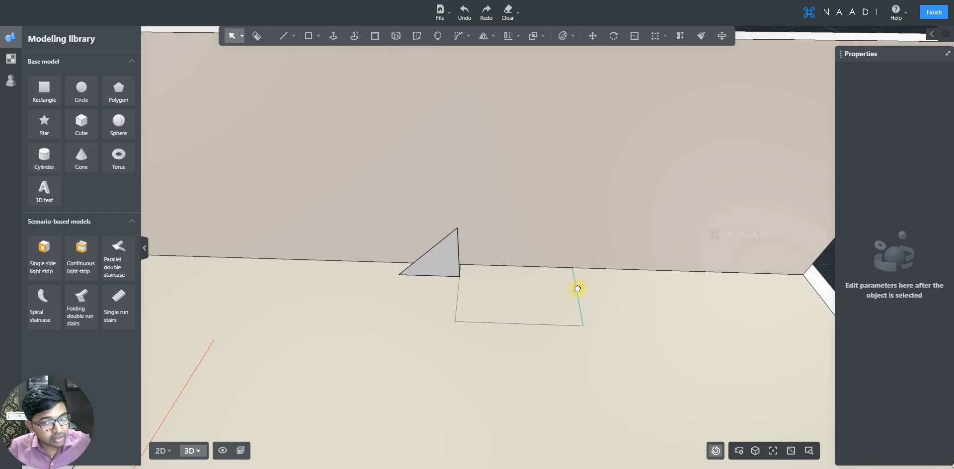
left_click(549, 326, "shift")
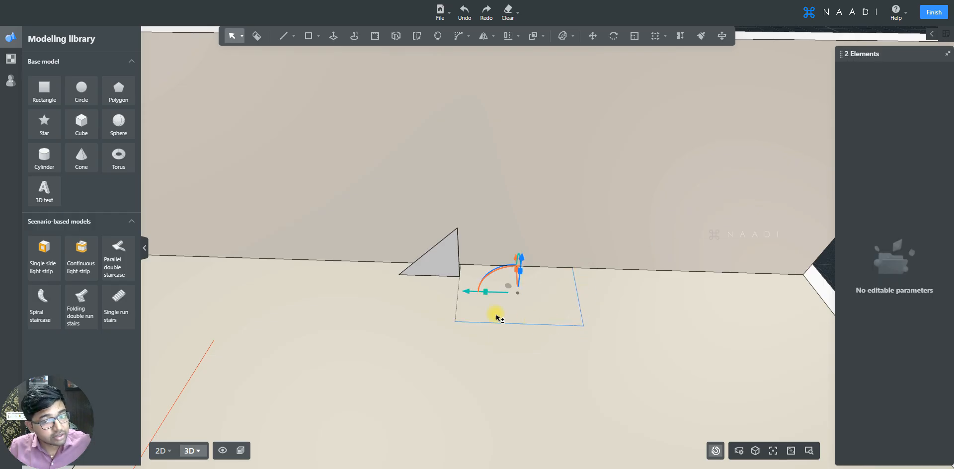
left_click(456, 303, "shift")
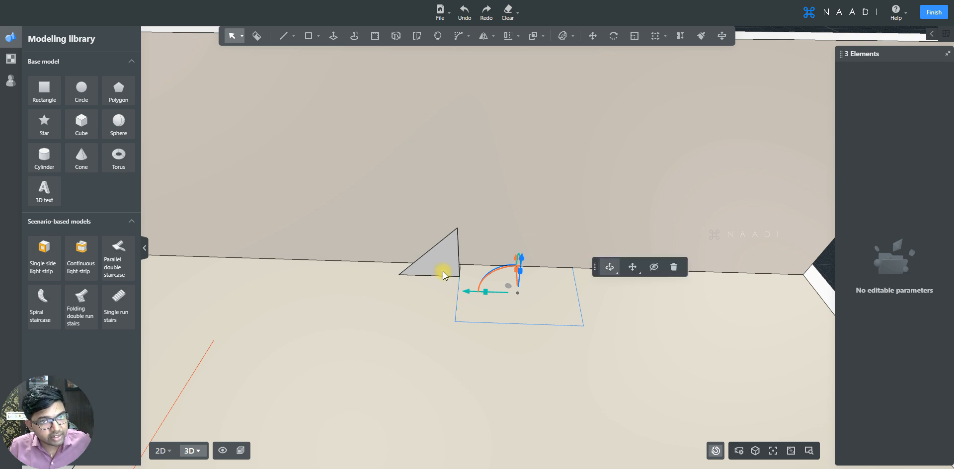
left_click(354, 37)
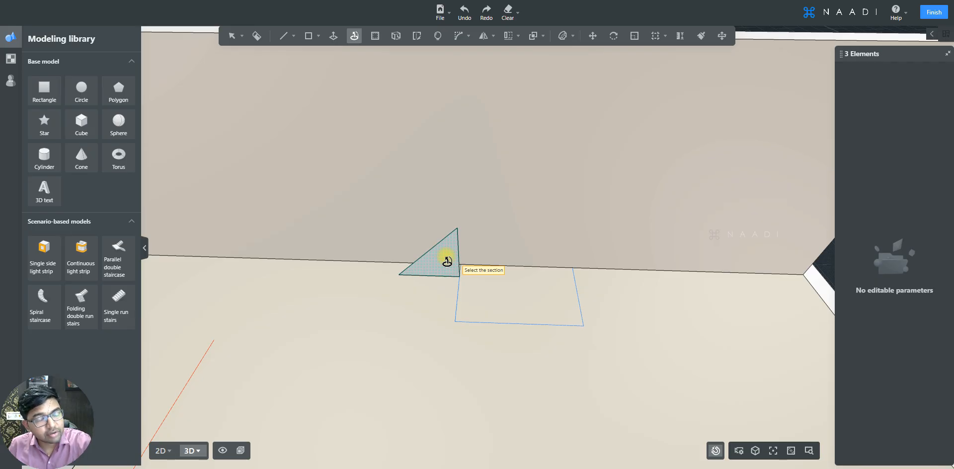
left_click(447, 260)
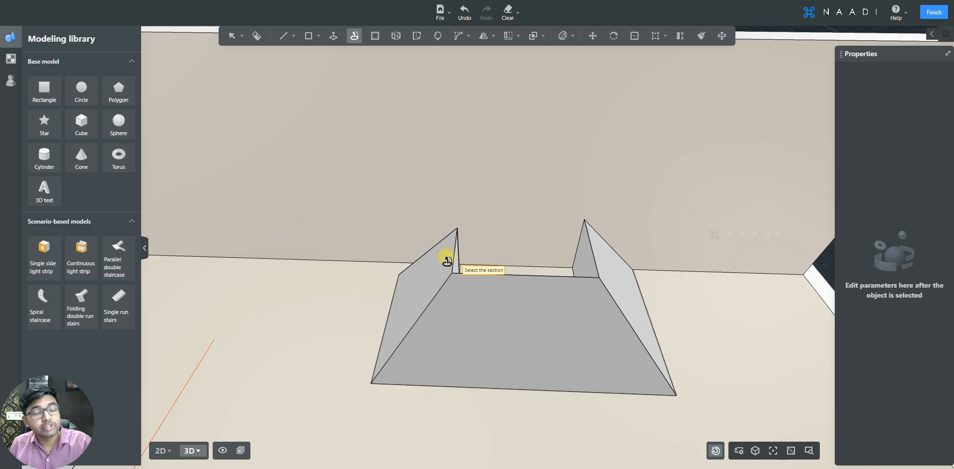
key("ctrl+z")
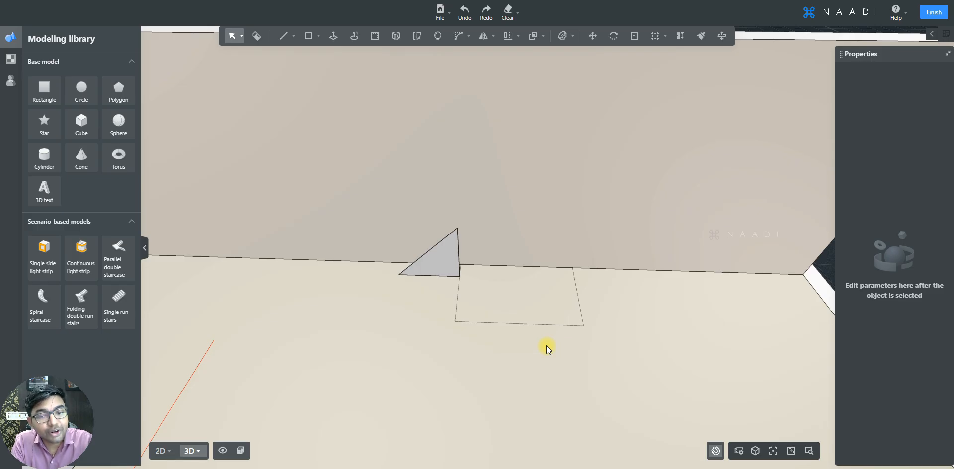
- Offset the top face of the rectangular block inward by 150 mm
scroll(547, 349, "down", 3)
middle_click_drag(359, 350, 559, 372)
scroll(329, 341, "up", 2)
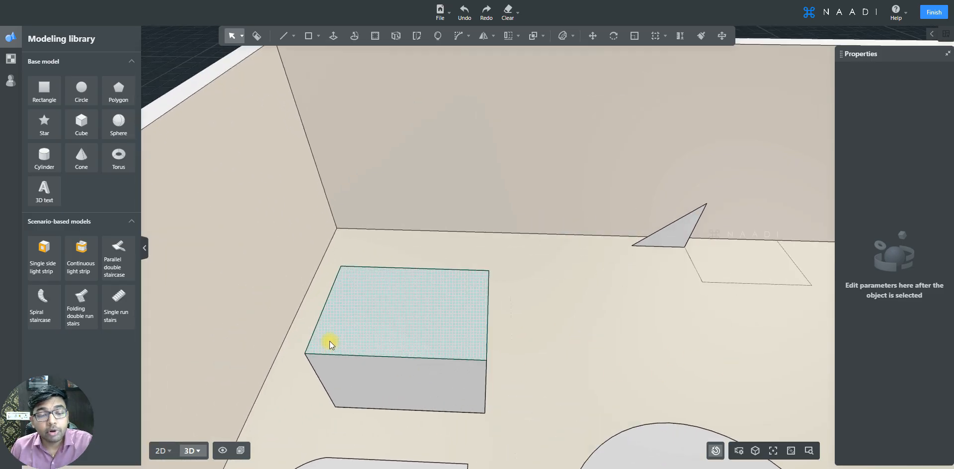
middle_click_drag(559, 340, 595, 348)
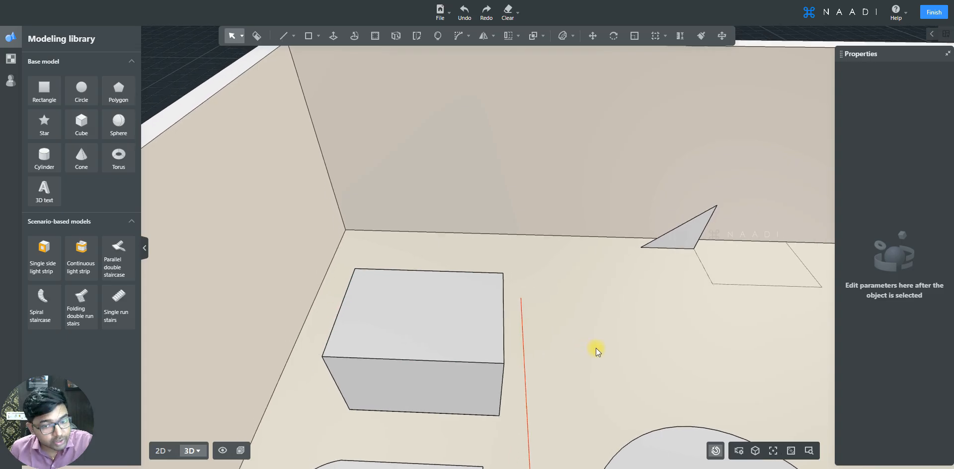
scroll(582, 345, "up", 1)
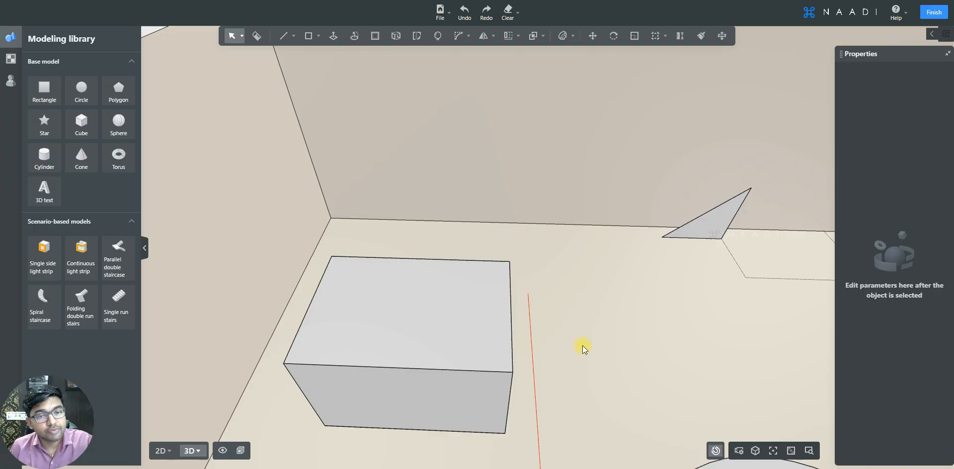
left_click(476, 316)
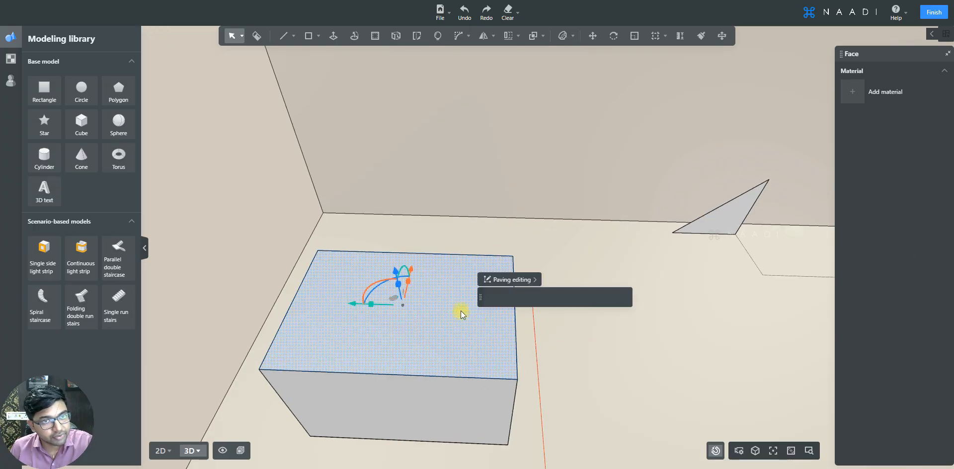
left_click(374, 38)
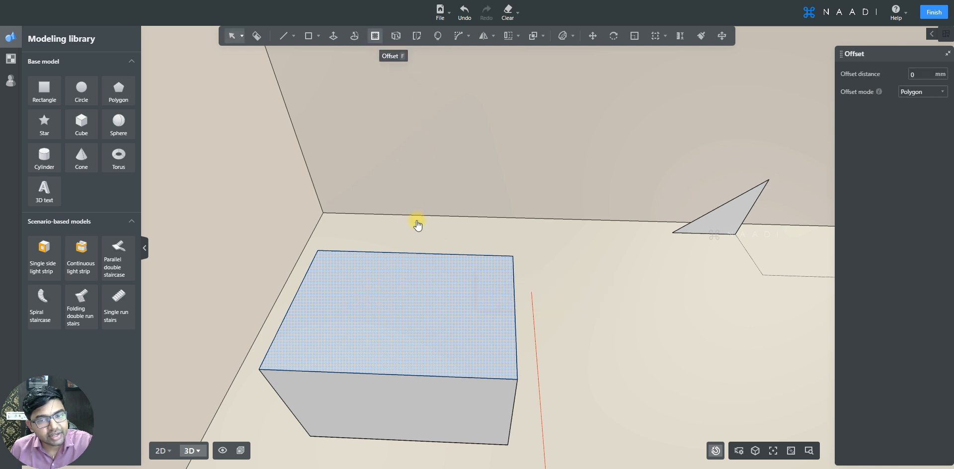
left_click(449, 279)
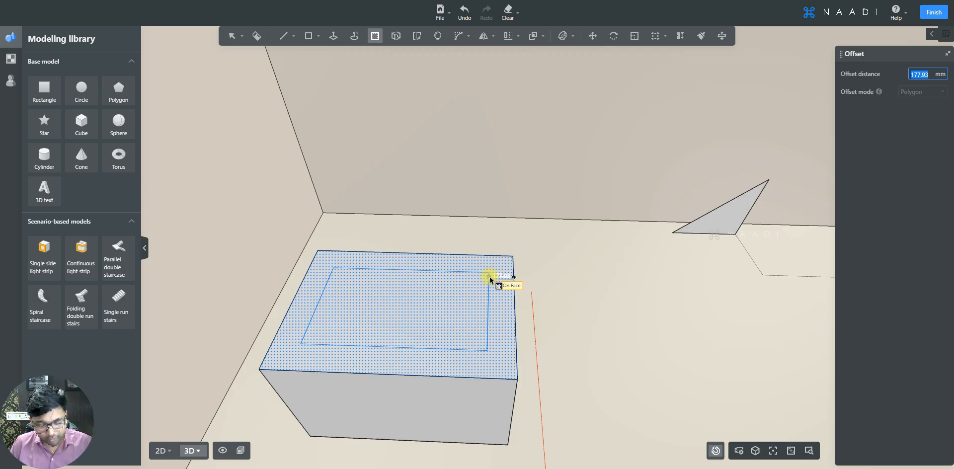
type("150")
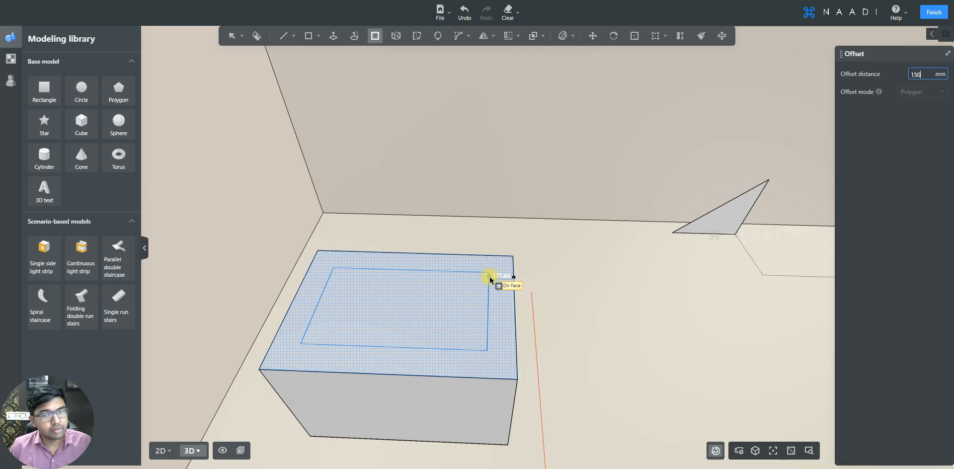
key("Return")
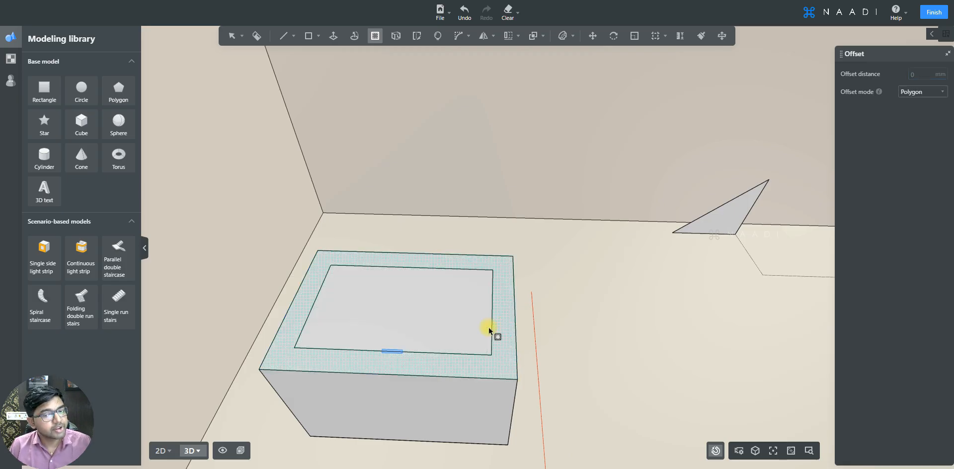
- Undo the inward offset, and try offsetting the block's top face outward by about 154 mm
key("ctrl+z")
left_click(512, 295)
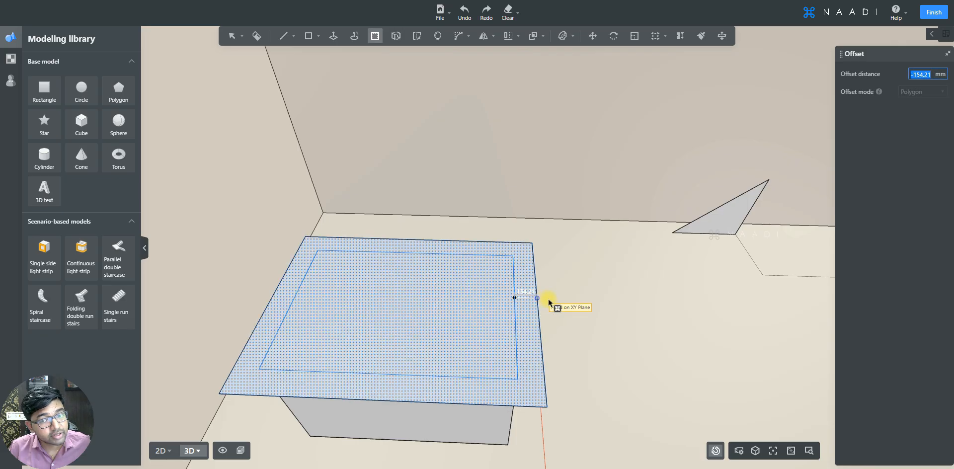
key("Escape")
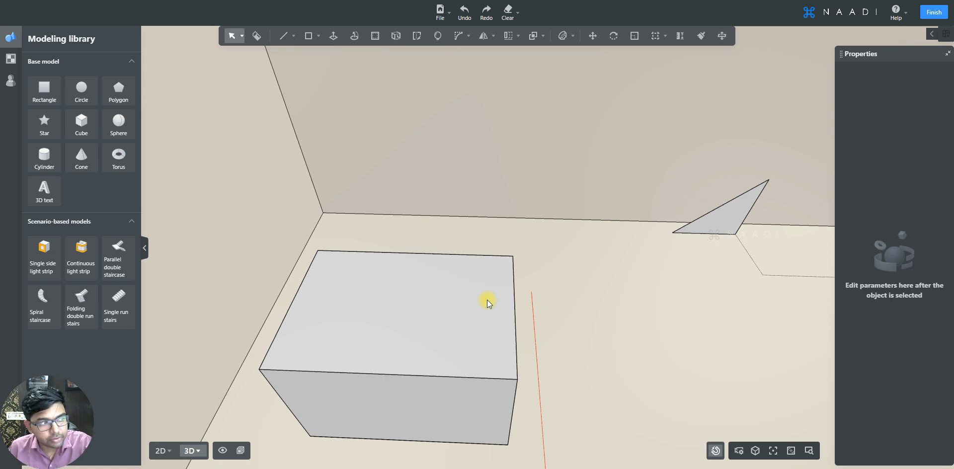
- Select the three outer sloping faces of the swept triangular body beside the wall
scroll(512, 293, "down", 5)
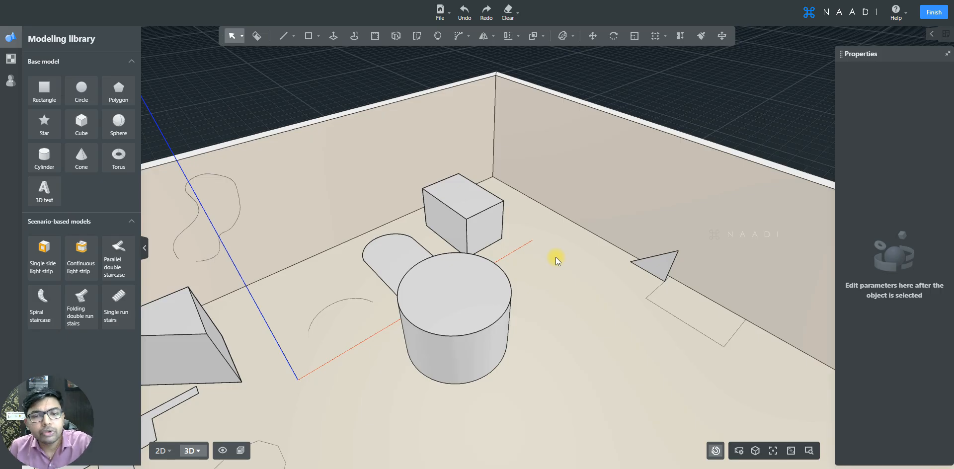
middle_click_drag(510, 362, 486, 377)
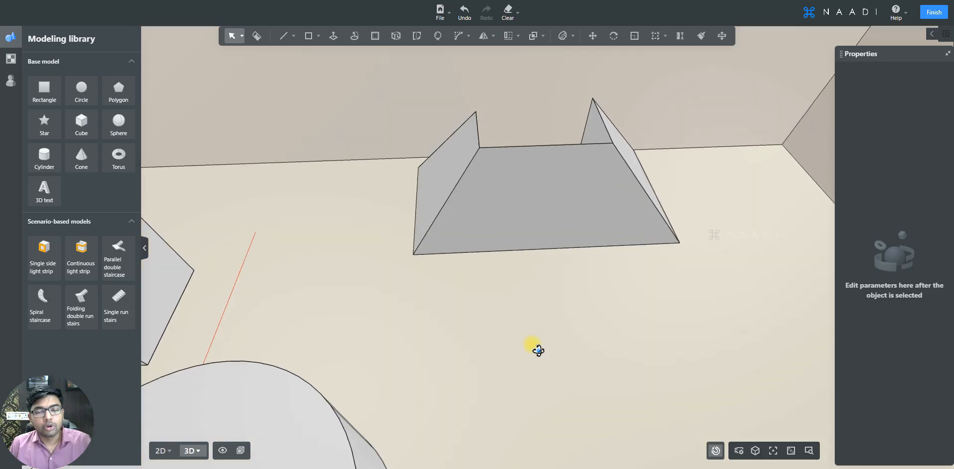
right_click_drag(538, 349, 526, 380)
scroll(526, 379, "down", 2)
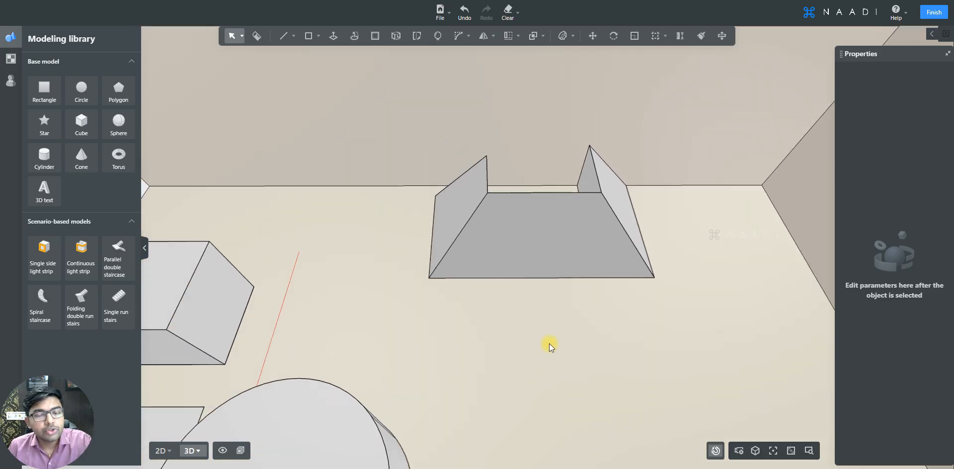
right_click_drag(555, 338, 522, 393)
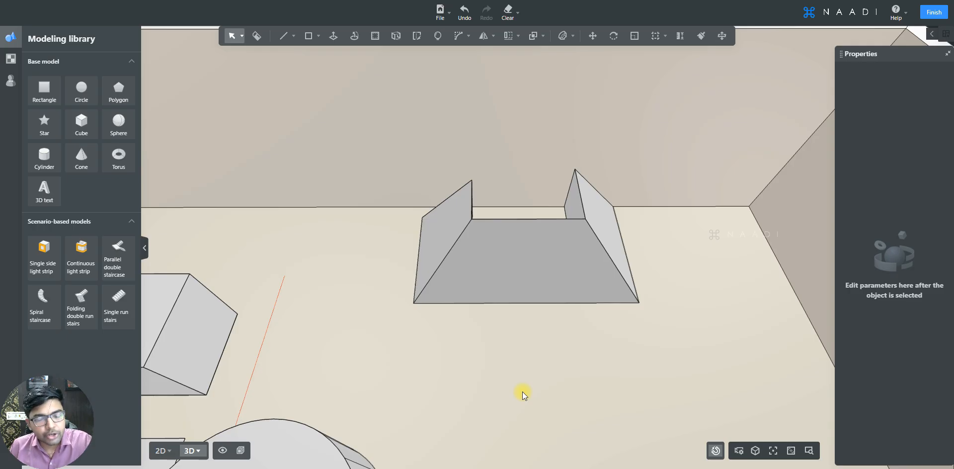
right_click_drag(523, 392, 467, 390)
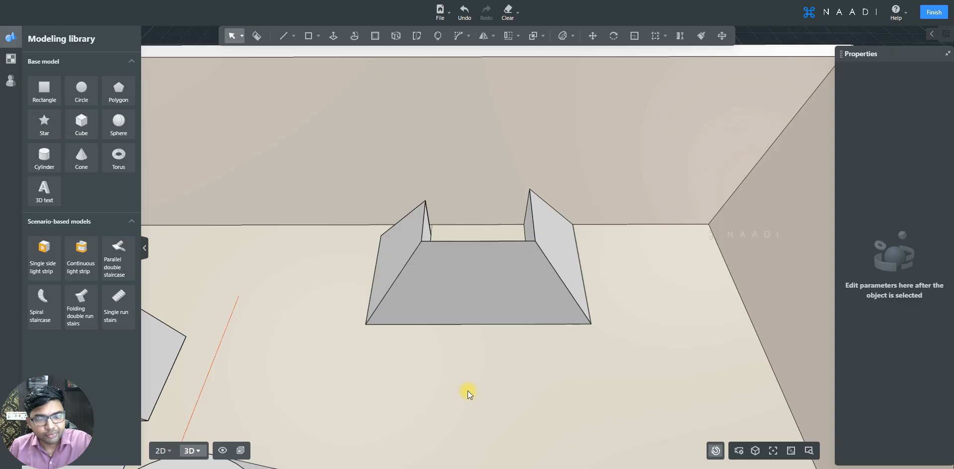
left_click(481, 289)
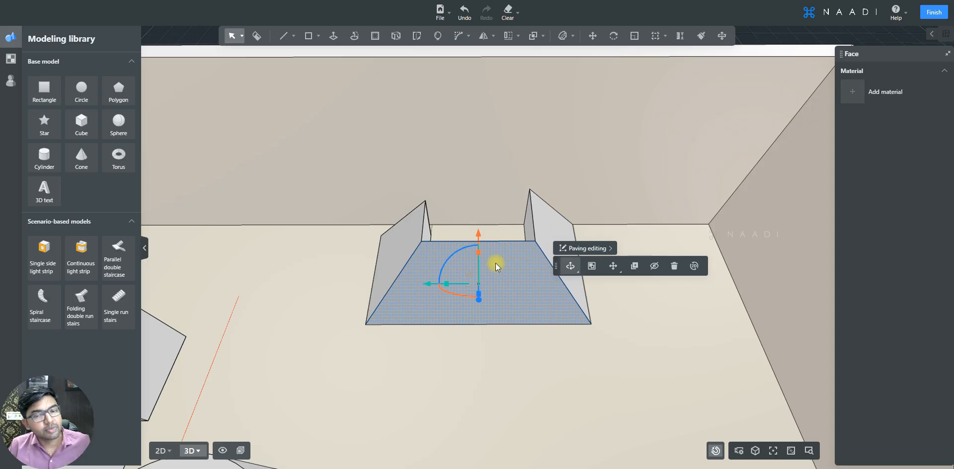
right_click_drag(542, 359, 526, 360)
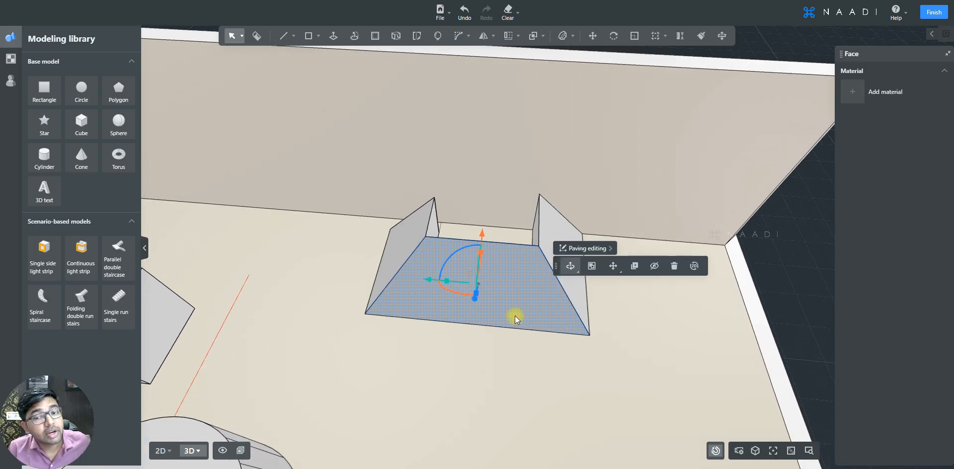
left_click(555, 228, "shift")
left_click(399, 240, "shift")
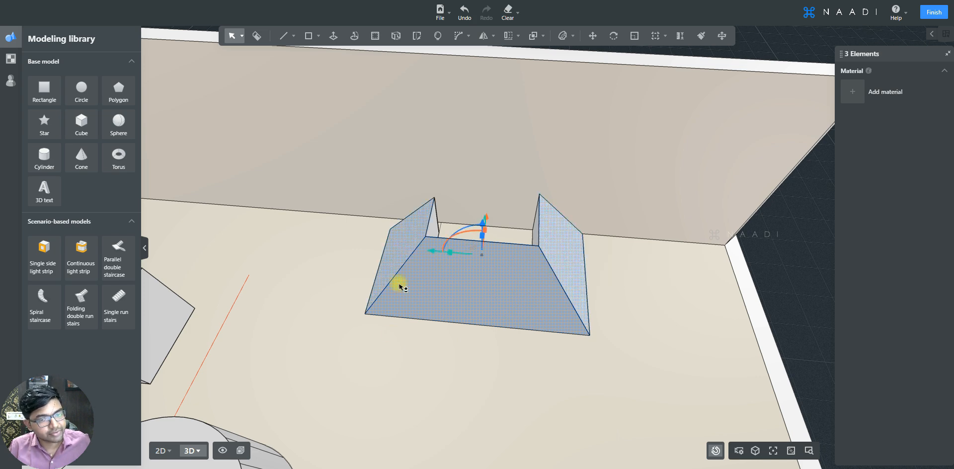
- Add the swept body's triangular end faces, inner upright faces and remaining sides to the selection one by one
right_click_drag(362, 368, 353, 210)
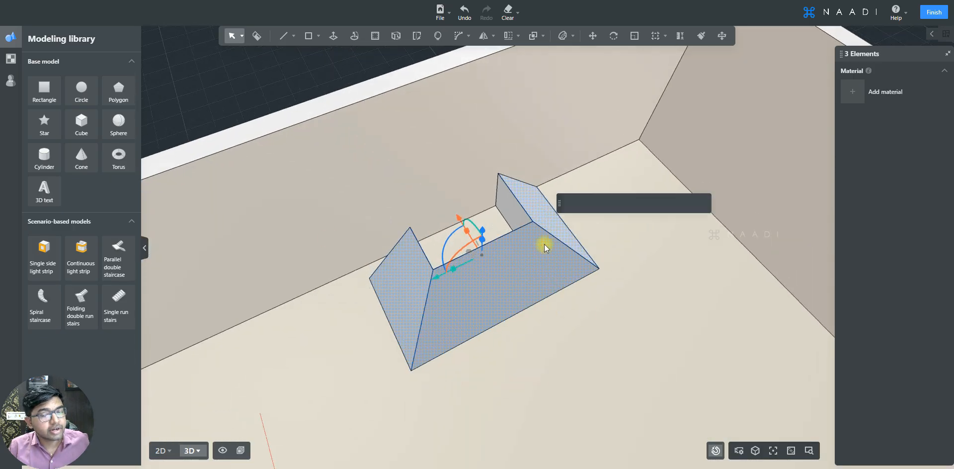
right_click_drag(302, 385, 624, 347)
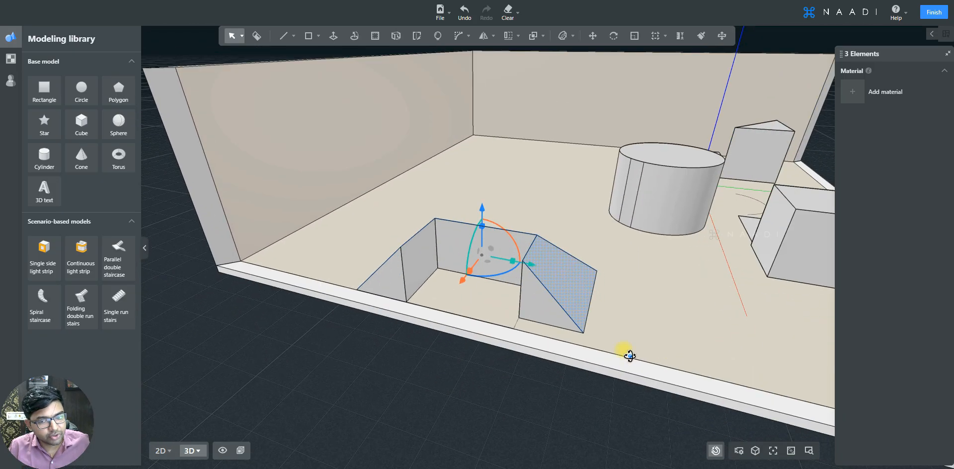
left_click(394, 285, "shift")
left_click(412, 264, "shift")
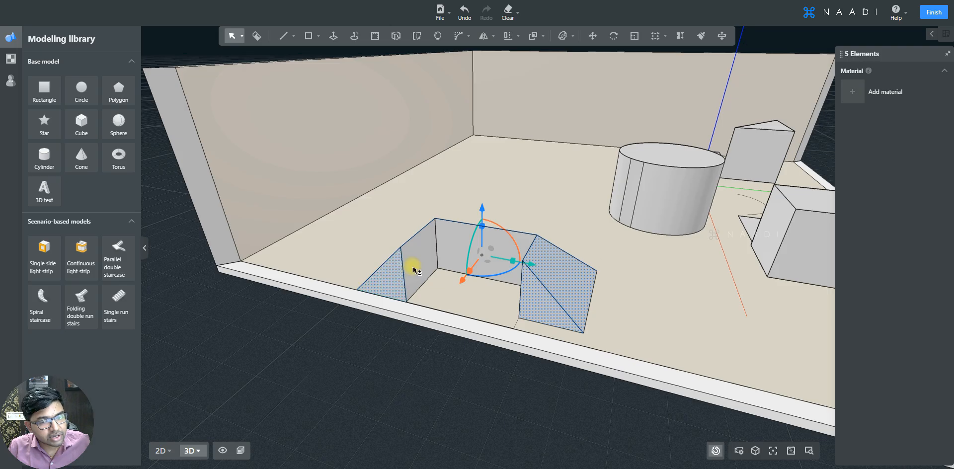
left_click(449, 244, "shift")
right_click_drag(467, 351, 560, 306)
left_click(545, 267, "shift")
right_click_drag(485, 331, 405, 251)
left_click(380, 257, "shift")
left_click(454, 258, "shift")
right_click_drag(556, 274, 249, 447)
left_click(183, 451)
right_click_drag(650, 304, 516, 366)
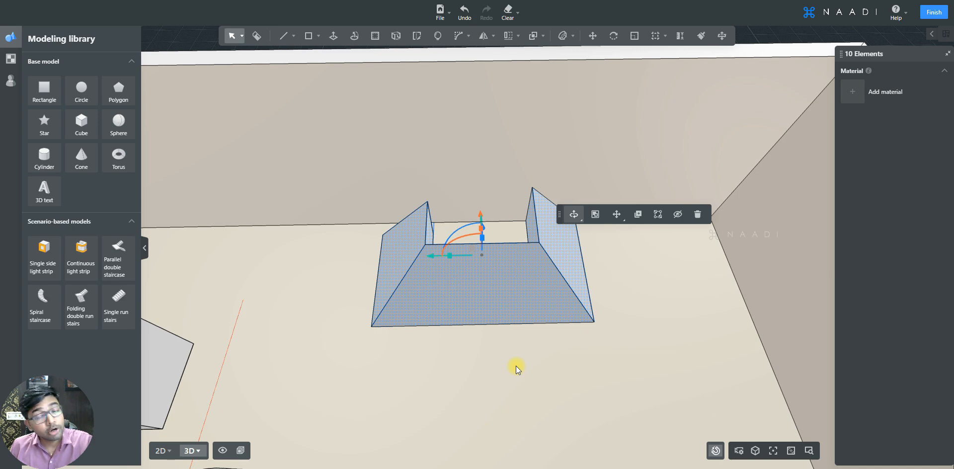
- Replace the face-by-face selection by selecting the entire swept body with all its connected faces and edges at once
right_click_drag(515, 366, 516, 389)
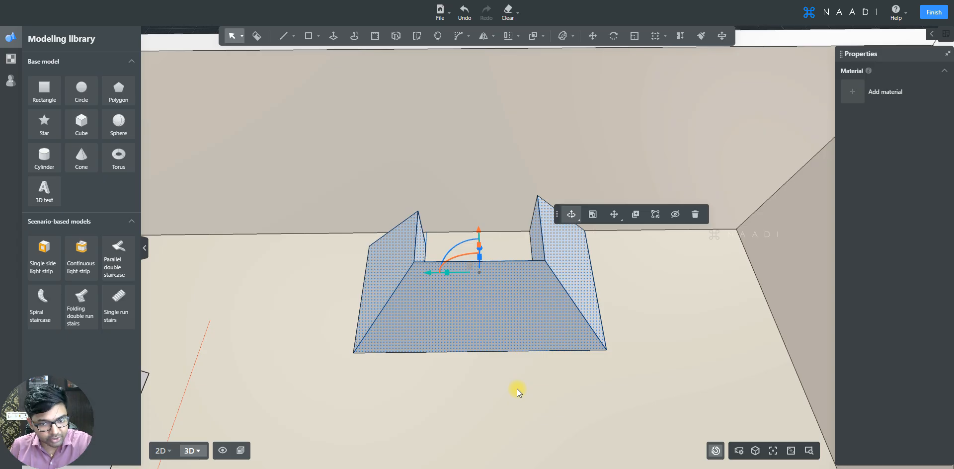
double_click(526, 308)
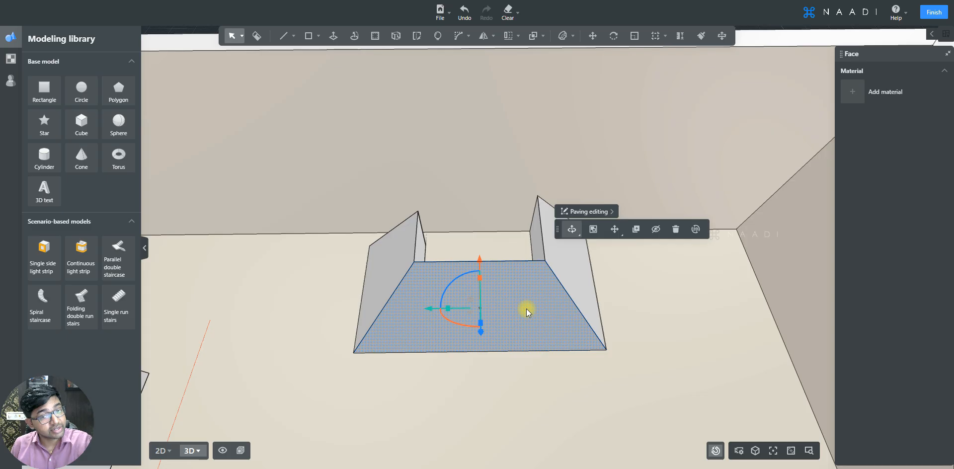
left_click(523, 301)
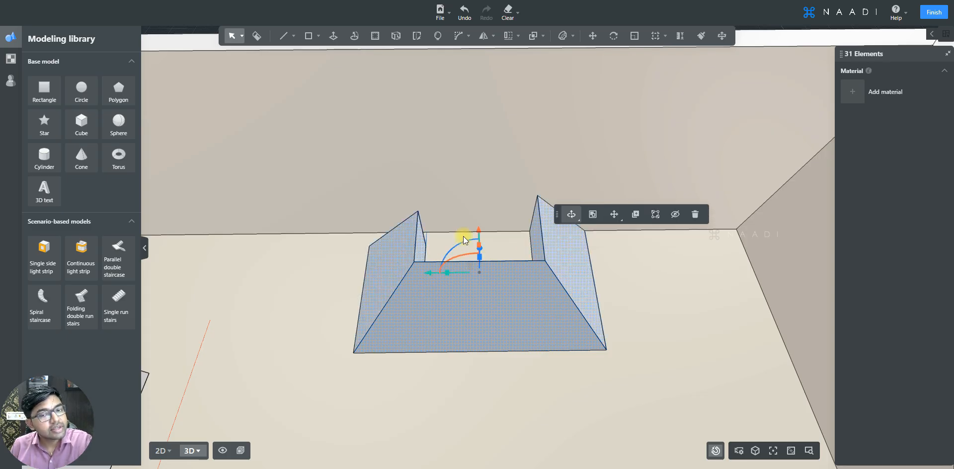
- Examine the fully selected swept body from several sides and in relation to the neighbouring block and cylinder
middle_click_drag(488, 388, 571, 390)
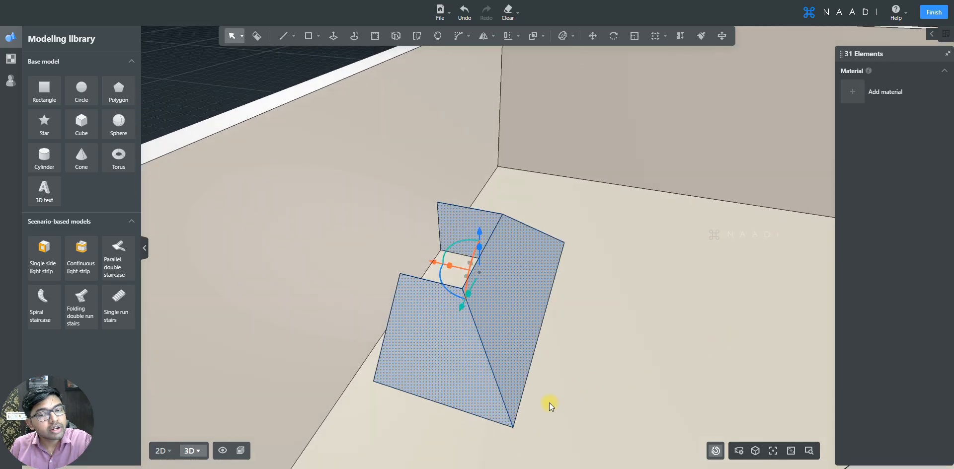
middle_click_drag(390, 429, 261, 356)
middle_click_drag(607, 417, 552, 405)
middle_click_drag(549, 351, 658, 272)
scroll(264, 337, "down", 5)
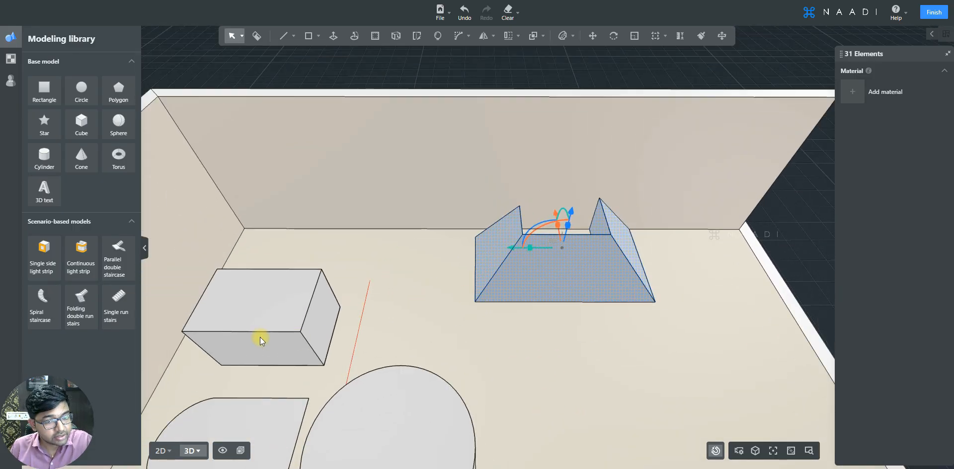
left_click(389, 404)
left_click(472, 291)
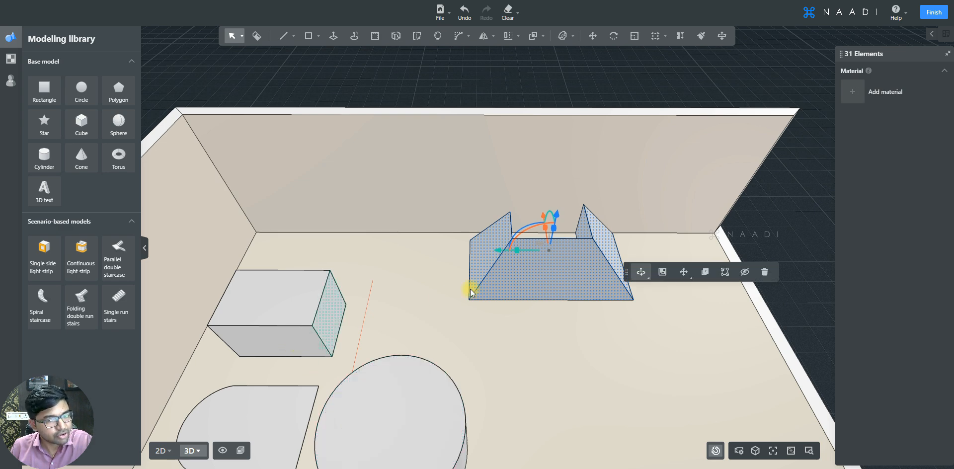
middle_click_drag(526, 296, 528, 456)
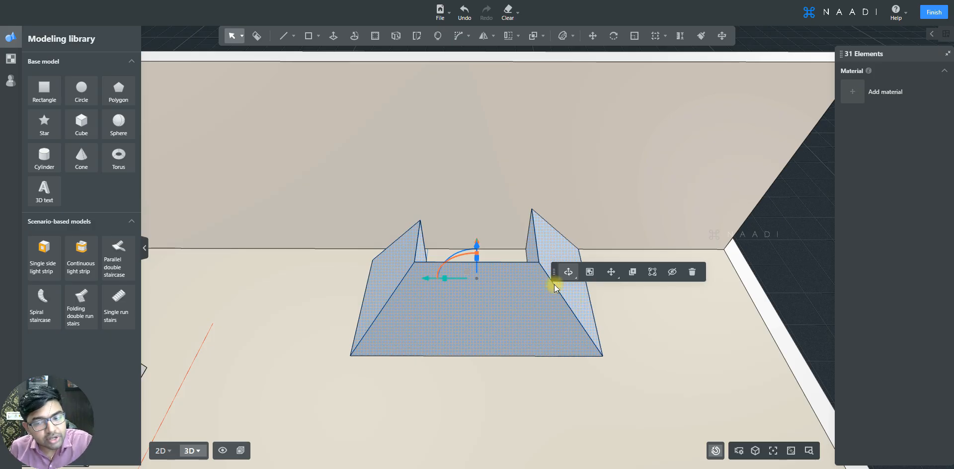
- Group the swept body's selected faces and edges, and open the group to select its sloping and inner faces individually
left_click(589, 273)
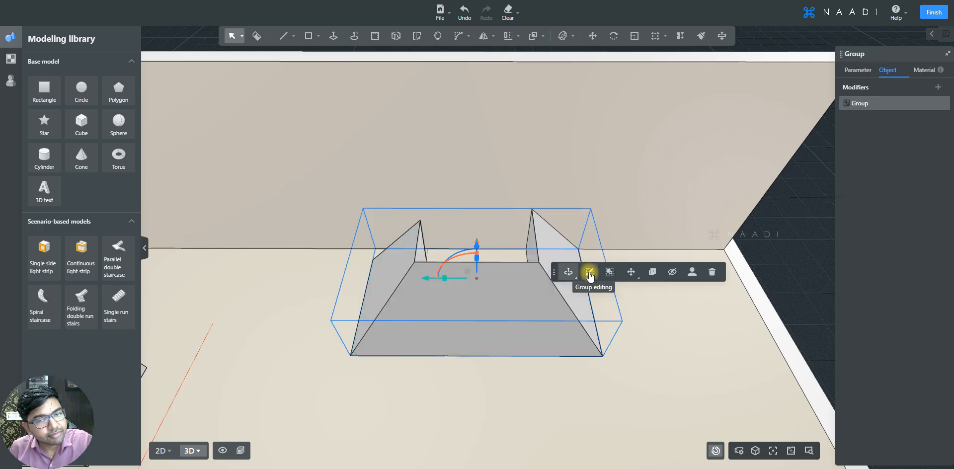
left_click(497, 294)
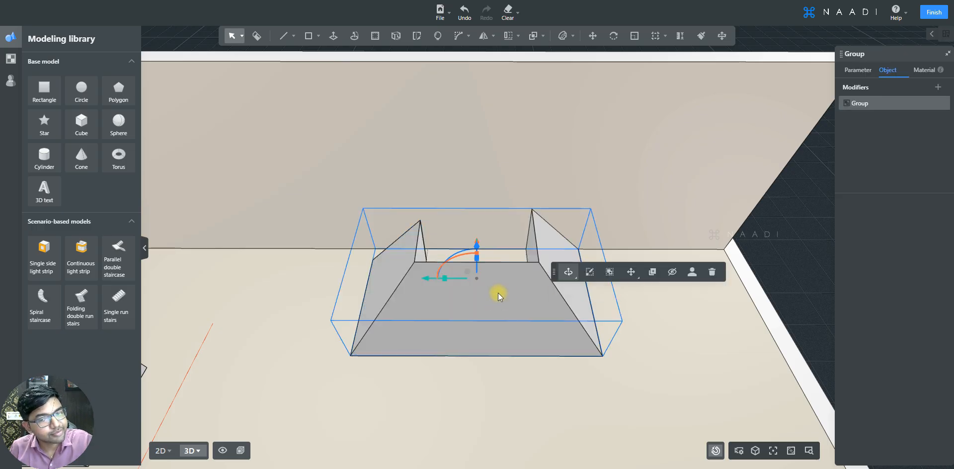
double_click(446, 312)
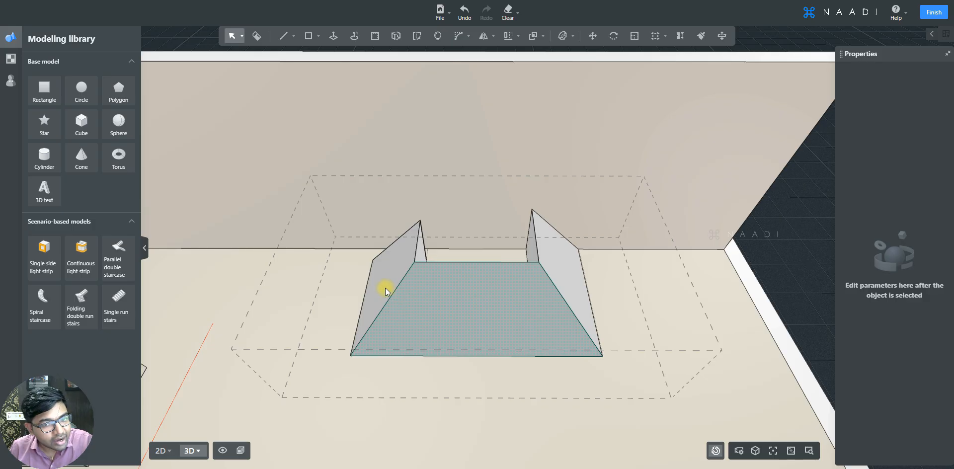
left_click(562, 266)
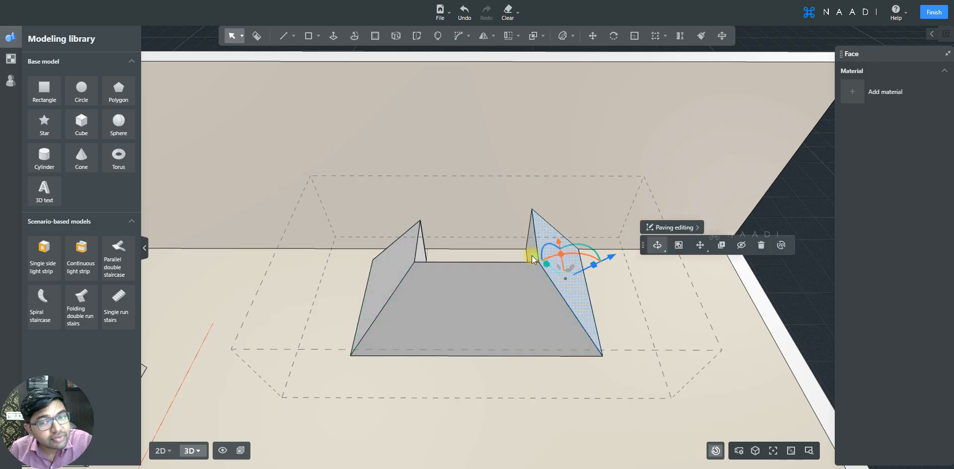
left_click(529, 242)
left_click(441, 282)
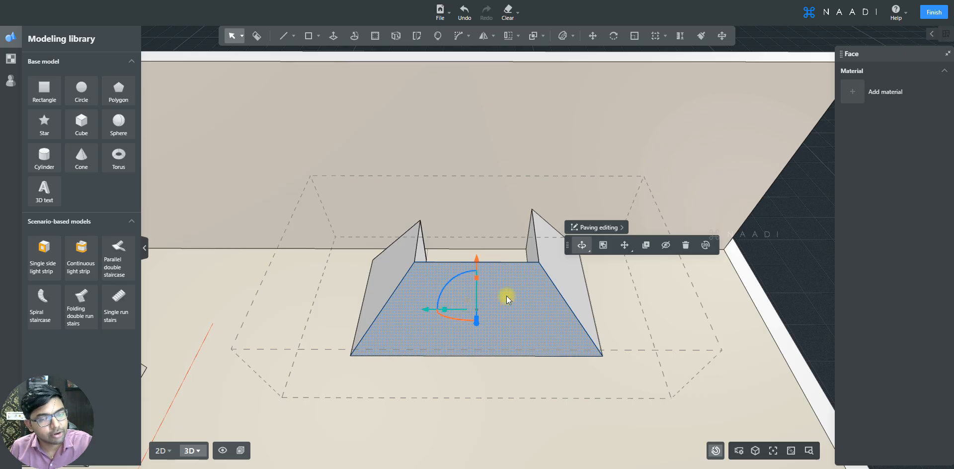
key("Escape")
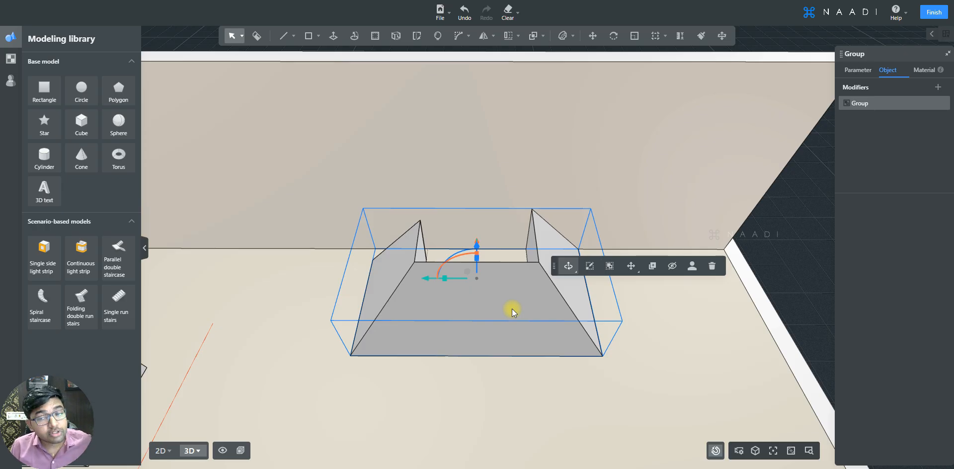
- Copy the grouped swept body from its front corner endpoint along the X axis, placing the copy in front of the original
left_click(652, 267)
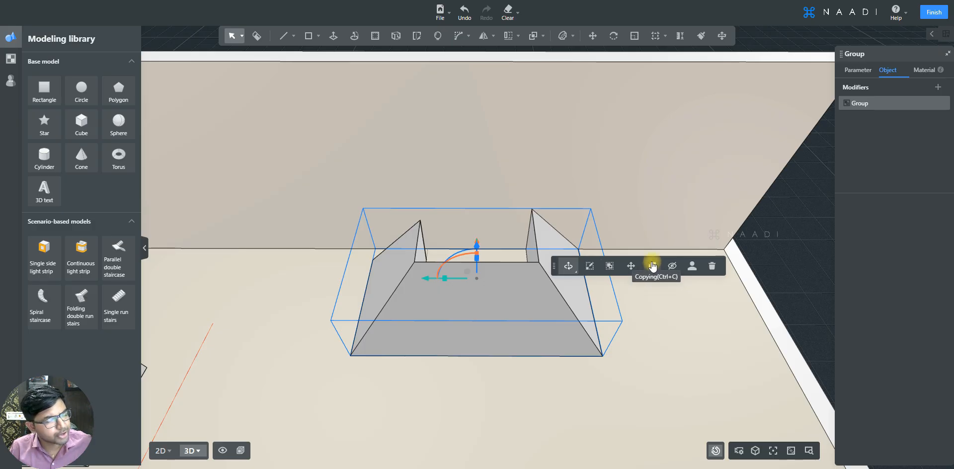
left_click(653, 267)
scroll(451, 322, "down", 2)
scroll(578, 360, "up", 5)
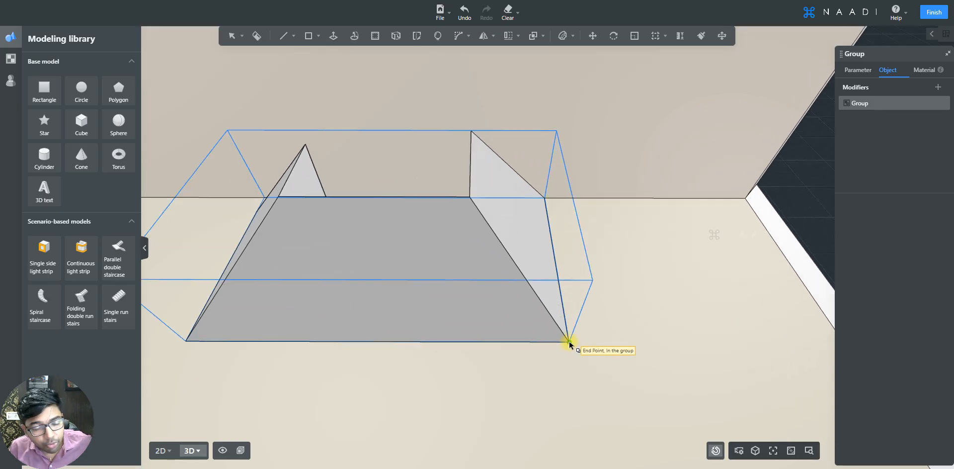
left_click(568, 341)
scroll(569, 343, "down", 4)
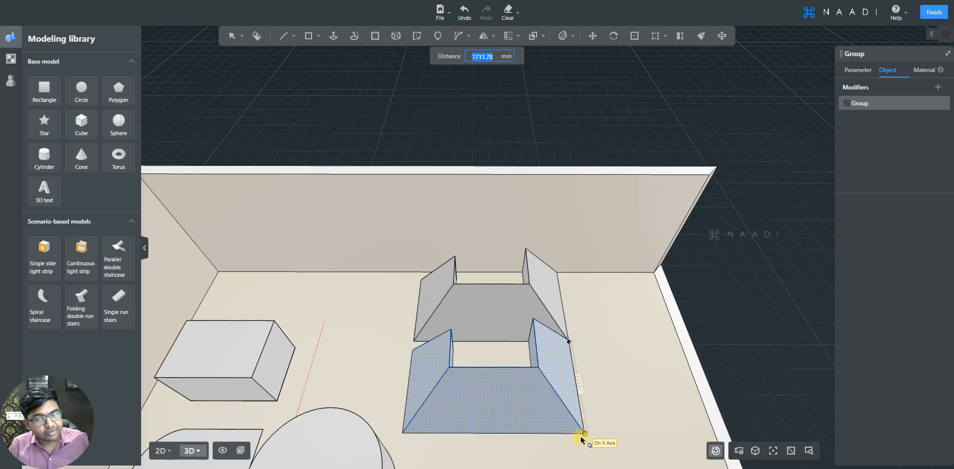
left_click(584, 450)
- Try deleting the outer sloping end face nearest the block inside the original group, check the linked copy, and undo the deletion
middle_click_drag(373, 354, 517, 330)
scroll(518, 329, "up", 2)
middle_click_drag(512, 382, 309, 362)
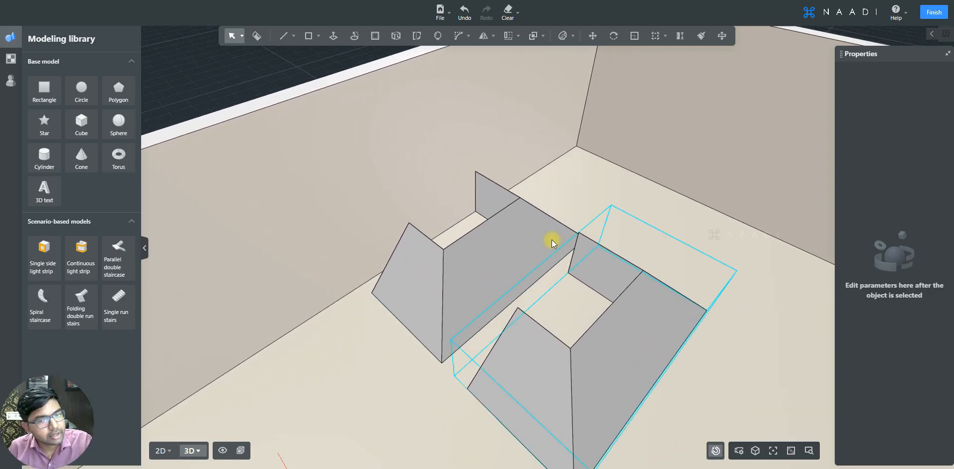
scroll(551, 240, "up", 2)
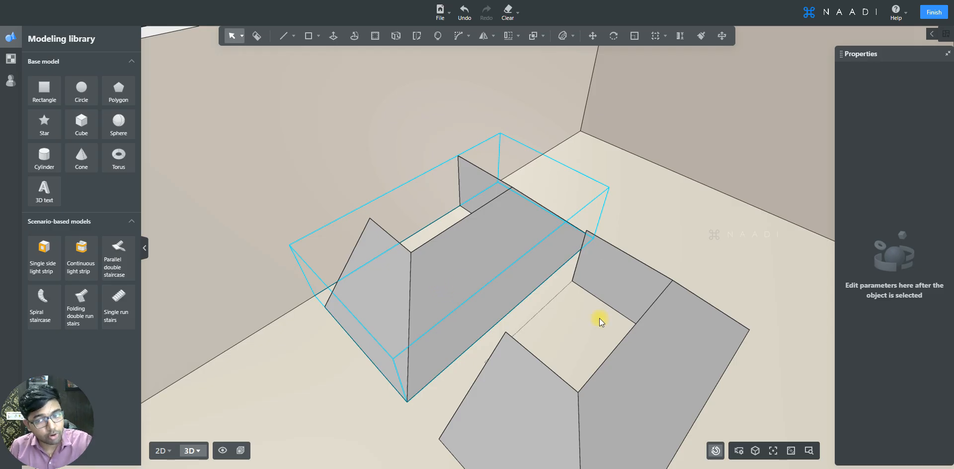
double_click(480, 250)
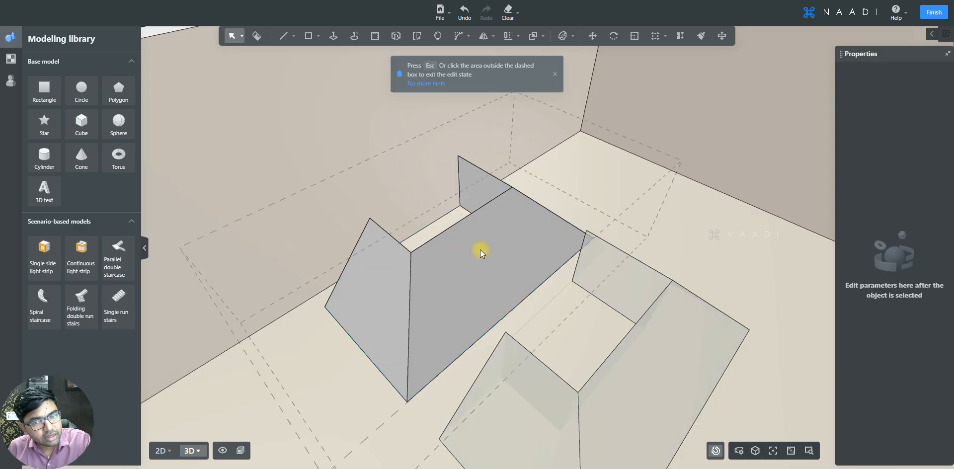
left_click(390, 265)
key("Delete")
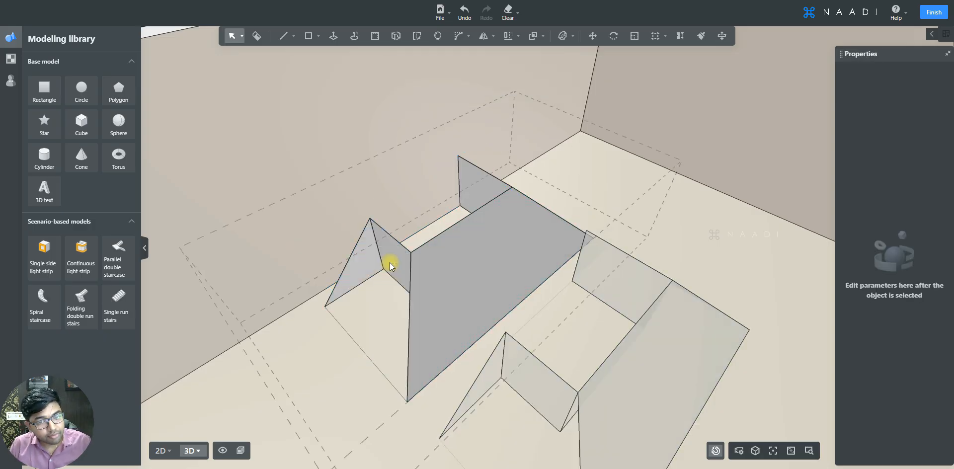
scroll(385, 233, "down", 2)
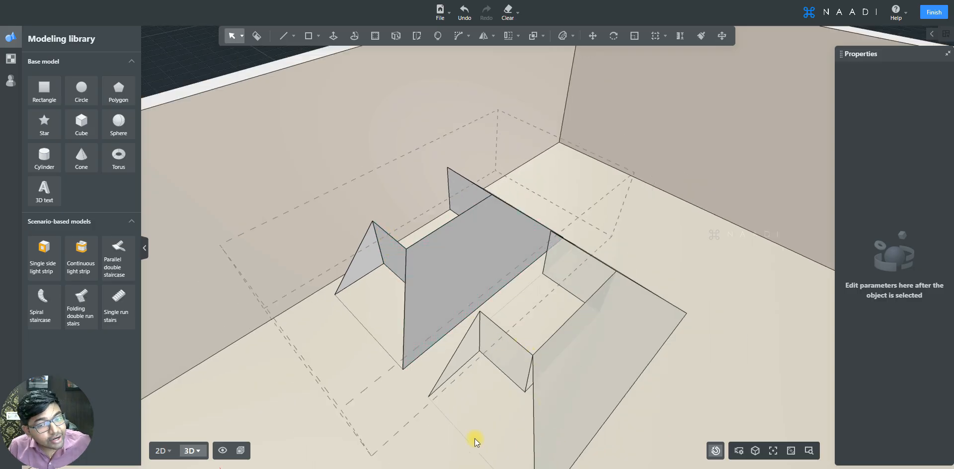
key("ctrl+z")
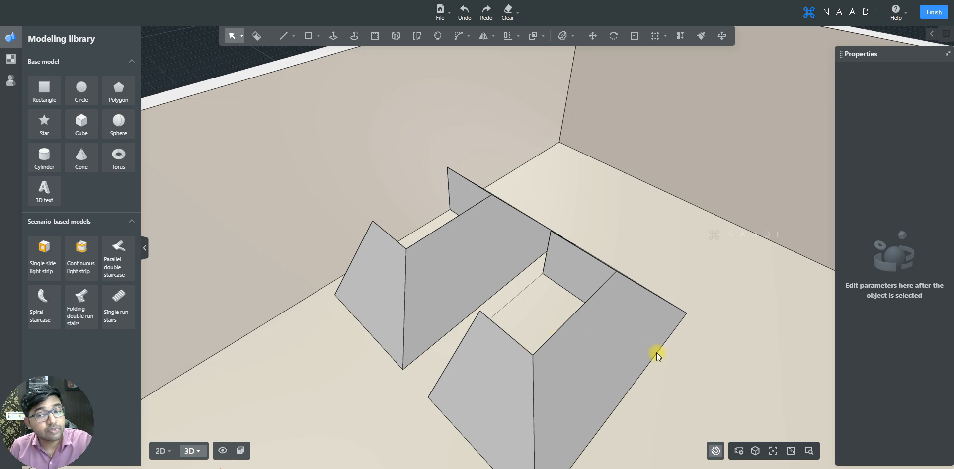
- Disassociate the copied group in front from its original instance
middle_click_drag(668, 357, 544, 347)
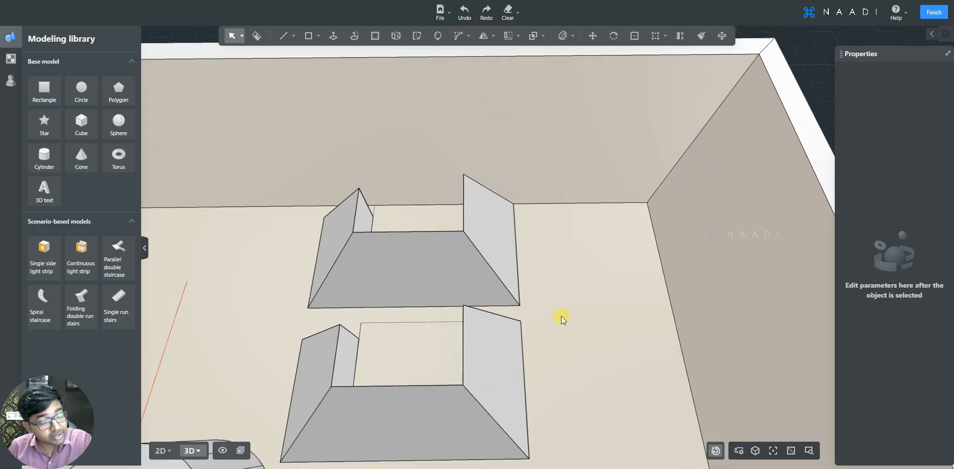
middle_click_drag(561, 316, 607, 328)
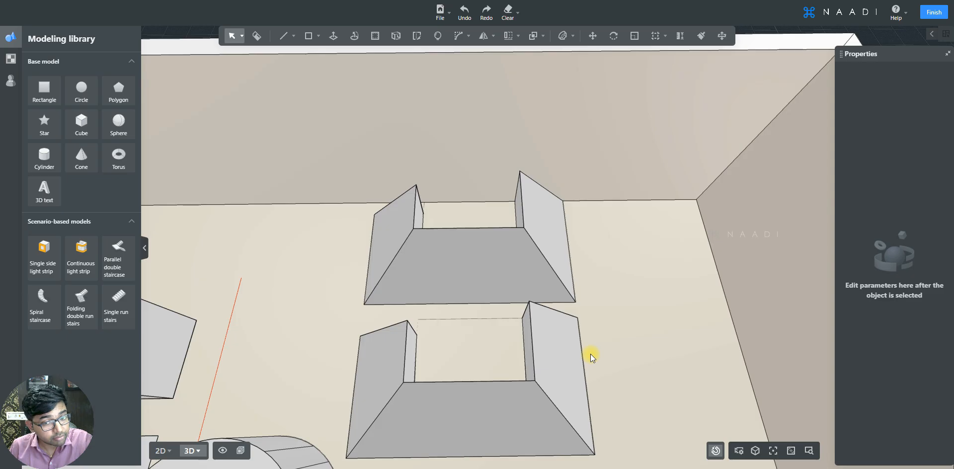
left_click(552, 354)
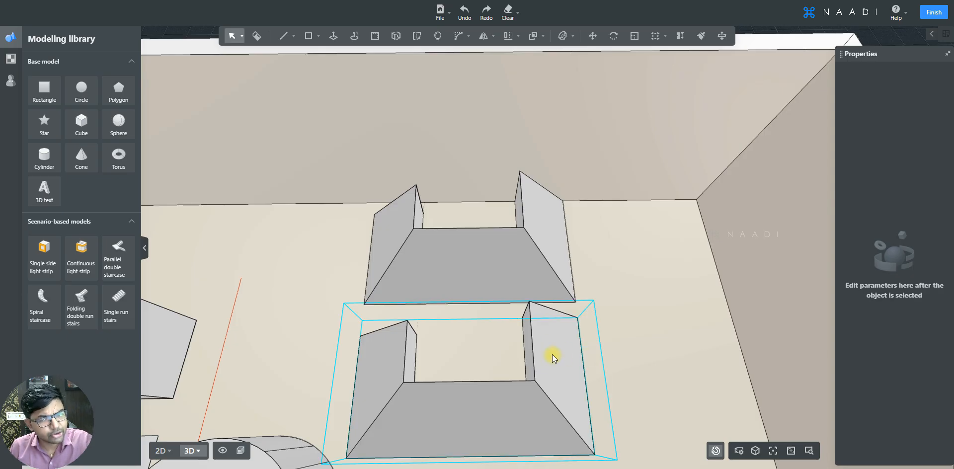
left_click(552, 357)
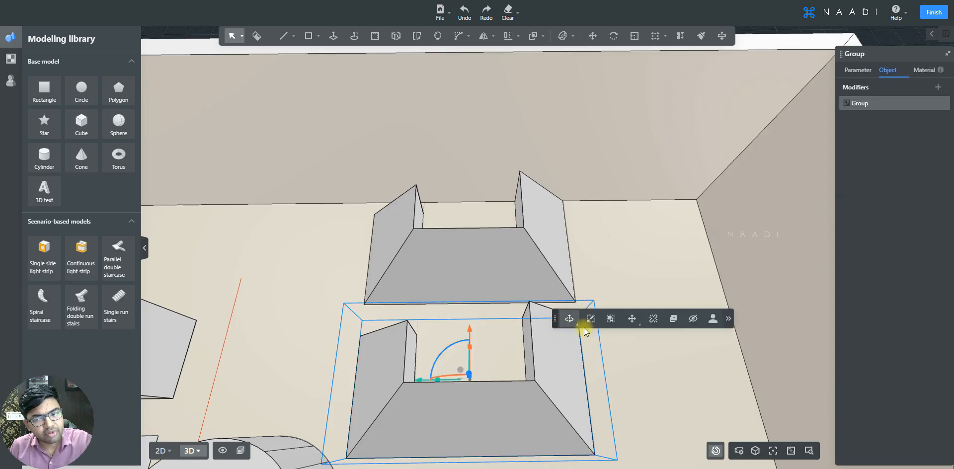
left_click(653, 319)
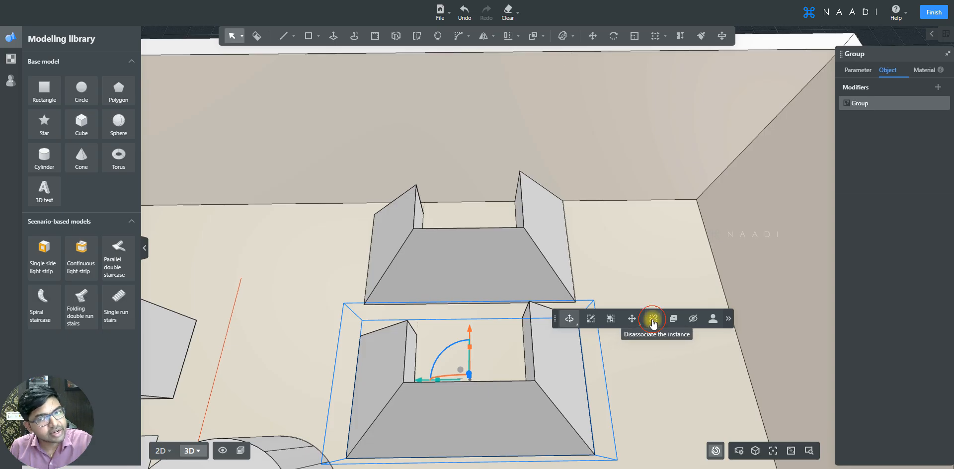
left_click(653, 322)
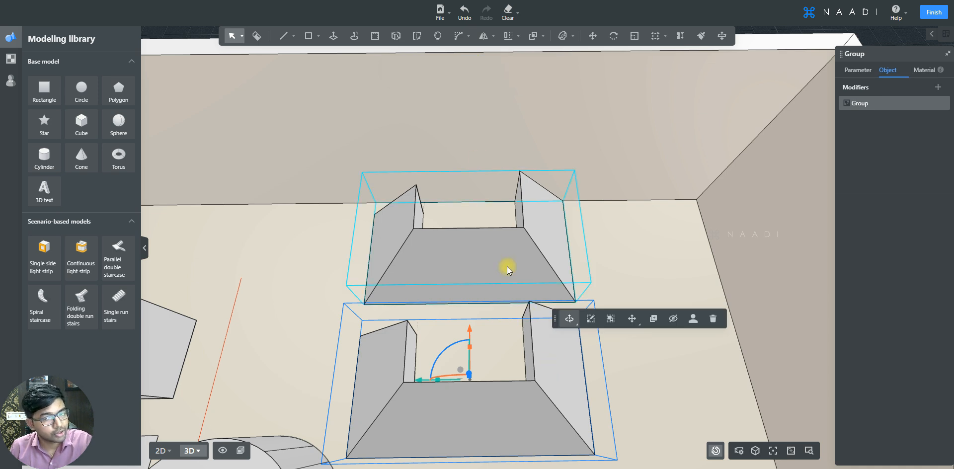
- Inside the disassociated copy's group, delete the outer sloping end face on the side away from the block, and leave group editing
scroll(544, 395, "up", 3)
double_click(555, 377)
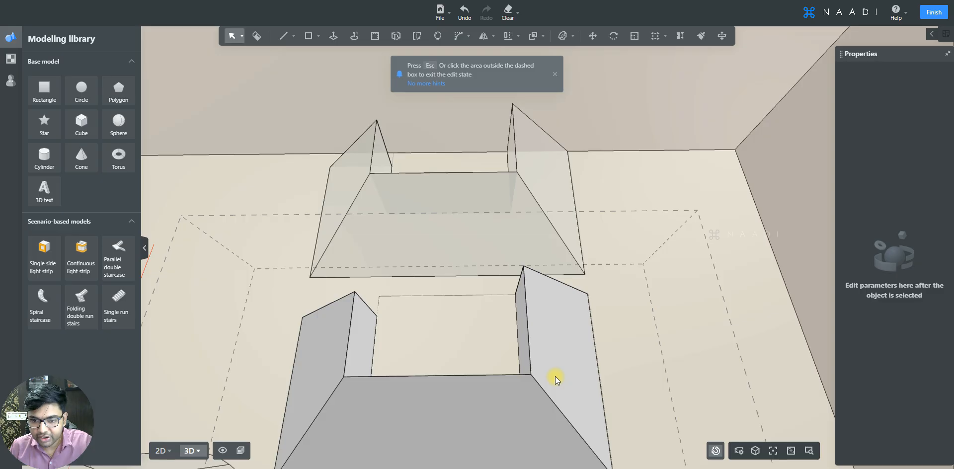
left_click(557, 340)
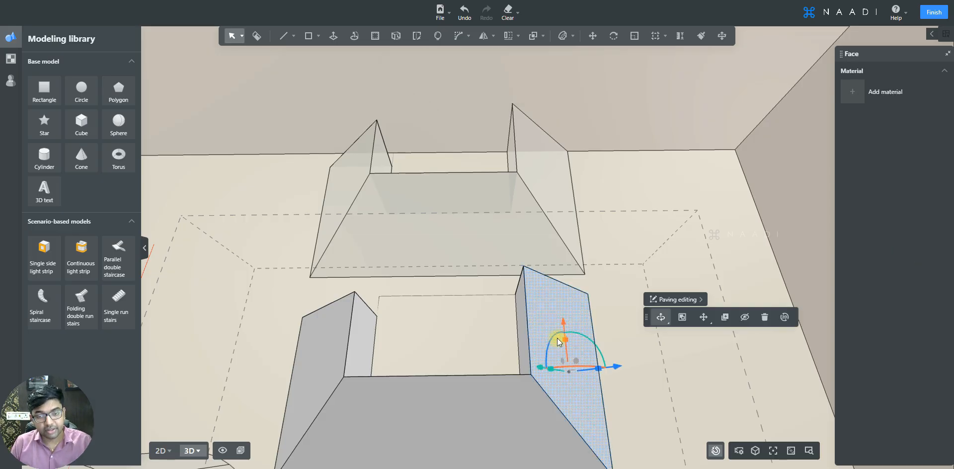
key("Delete")
left_click(545, 279)
key("Delete")
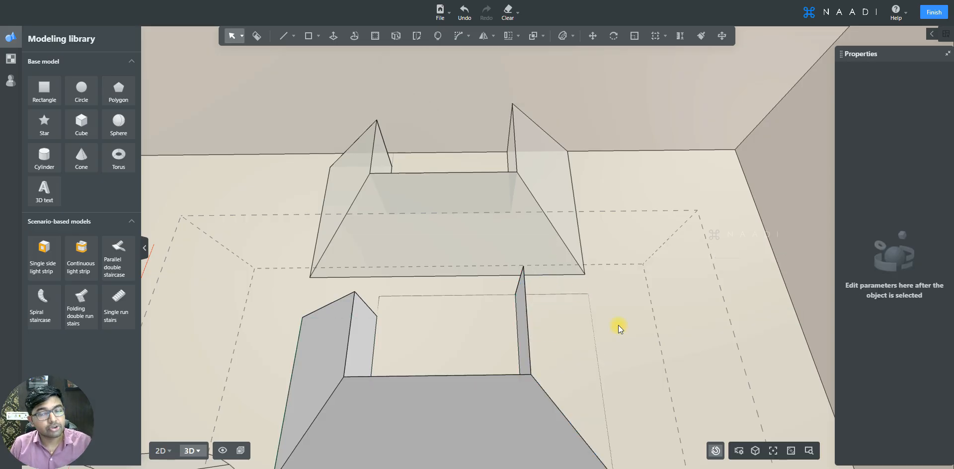
left_click(624, 208)
- Ungroup the front copy of the swept body, and select a single loose face on it and on the block
middle_click_drag(624, 209, 635, 194)
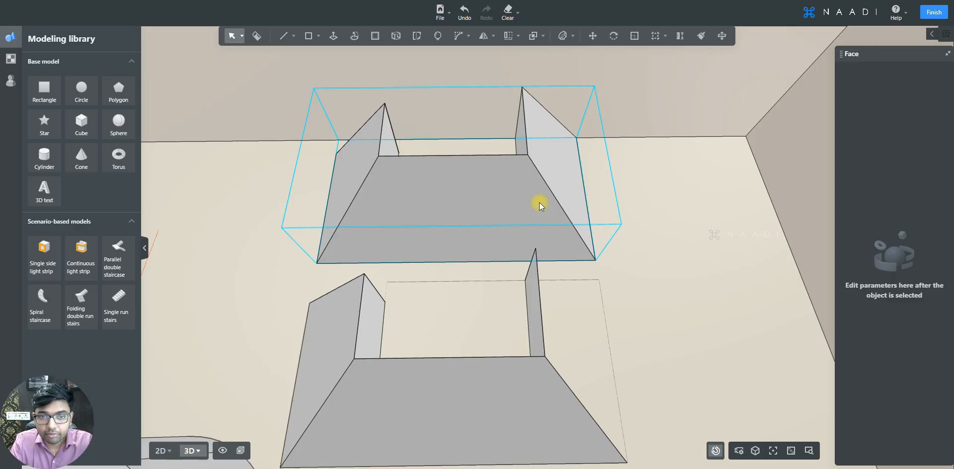
left_click(478, 387)
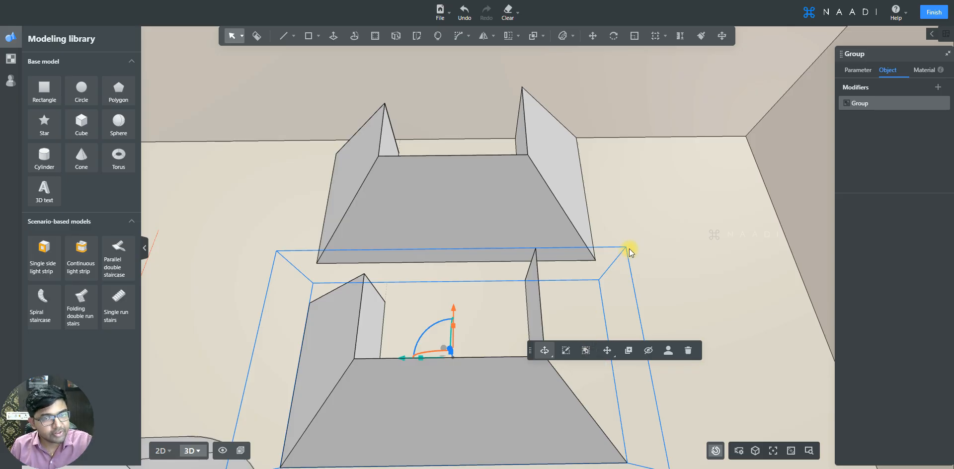
scroll(629, 248, "down", 3)
left_click(215, 271)
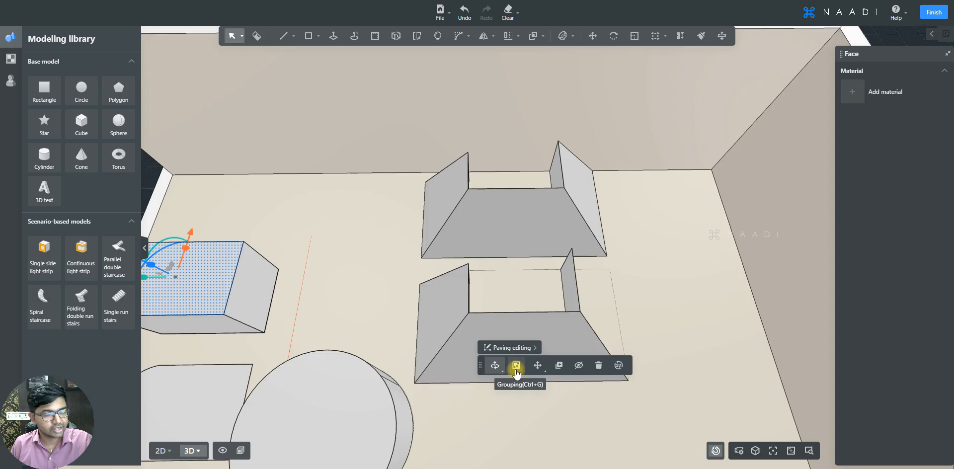
left_click(436, 326)
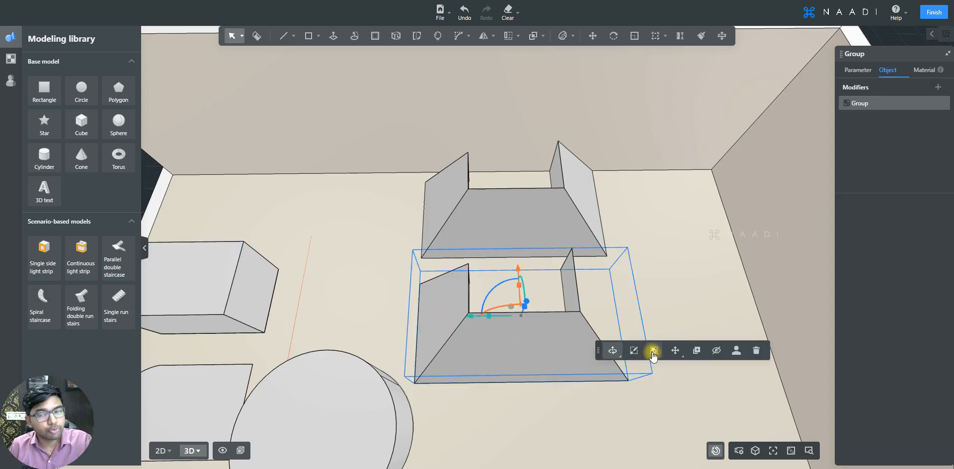
left_click(654, 352)
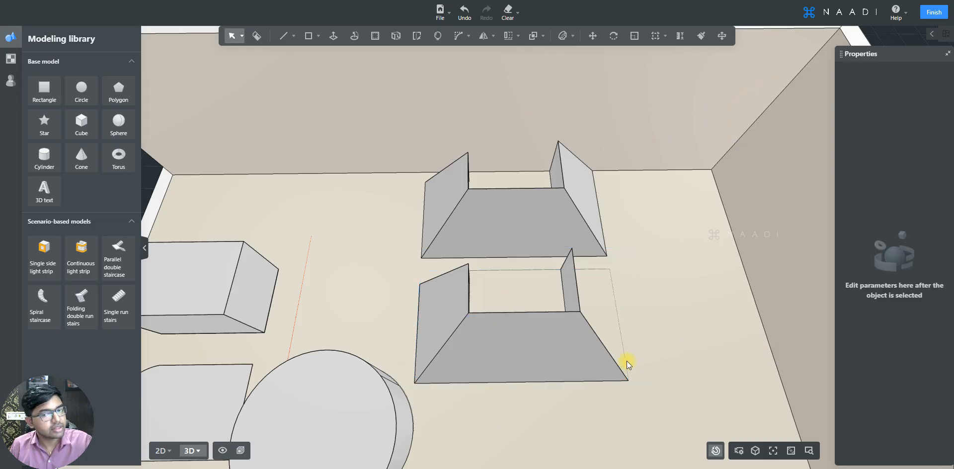
left_click(482, 353)
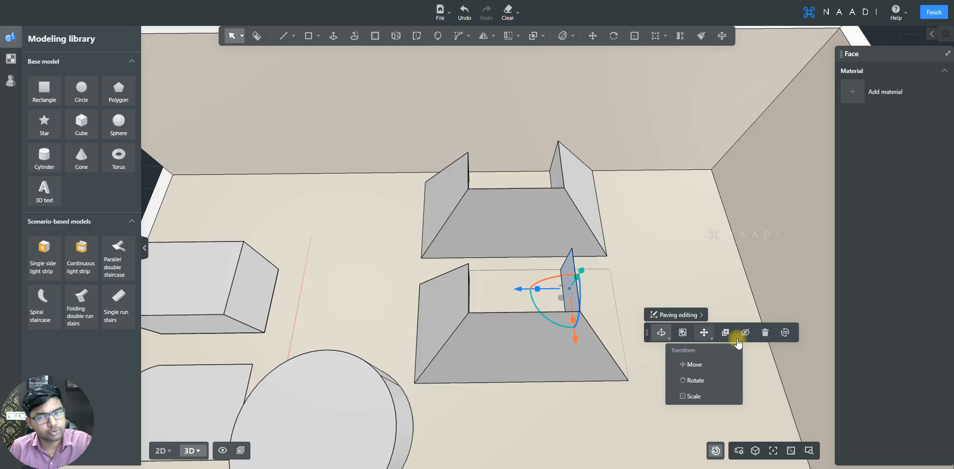
left_click(202, 267)
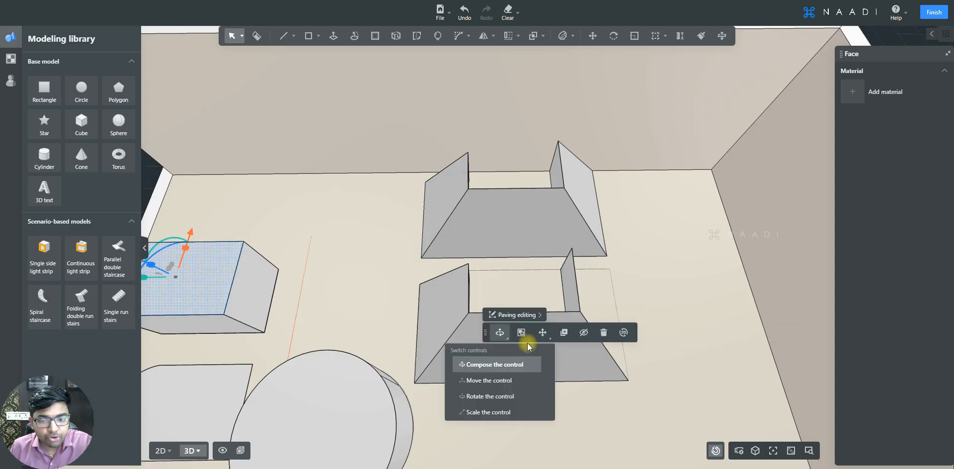
- Open the original swept body's group beside the wall for editing, leave it, and select the whole group again
left_click(519, 218)
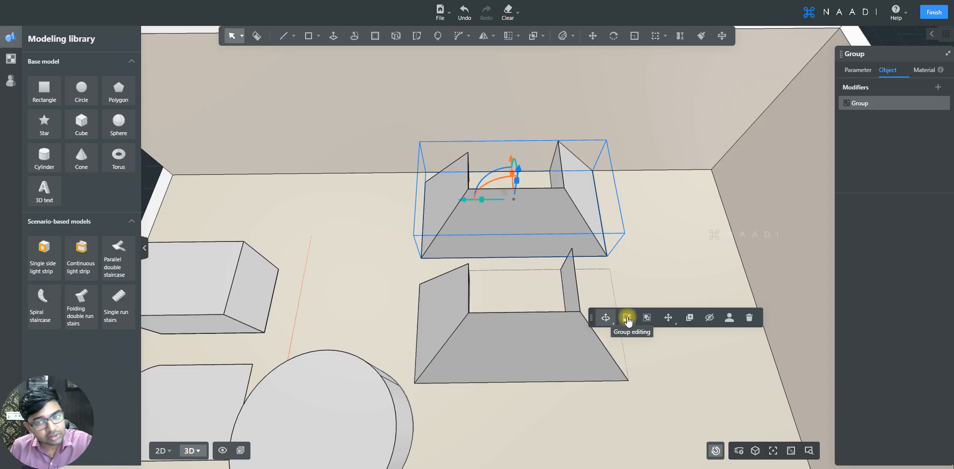
double_click(478, 216)
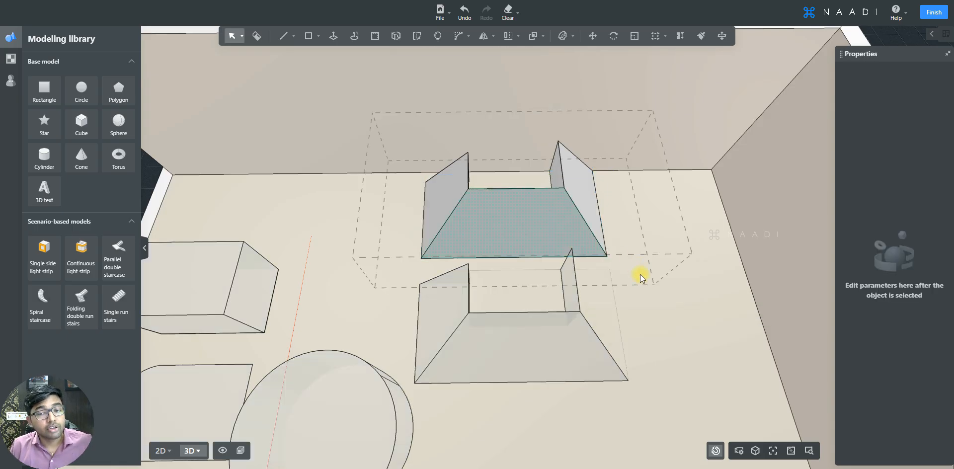
key("Escape")
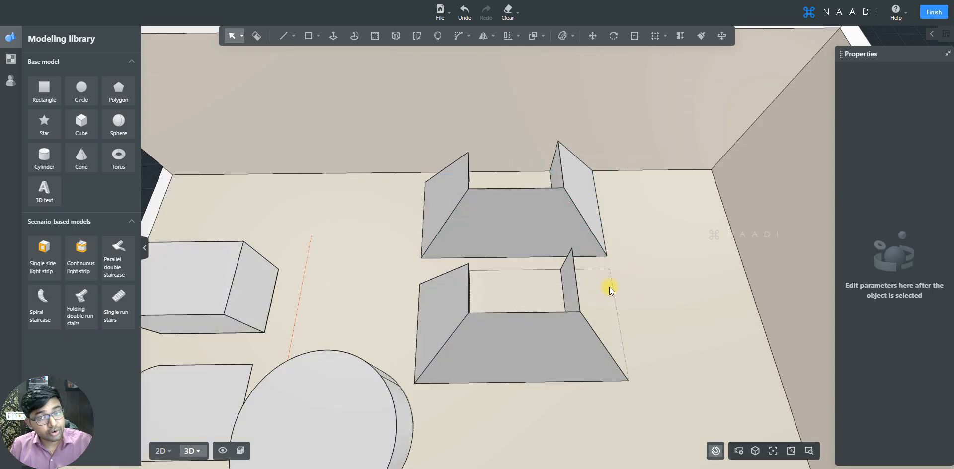
left_click(536, 222)
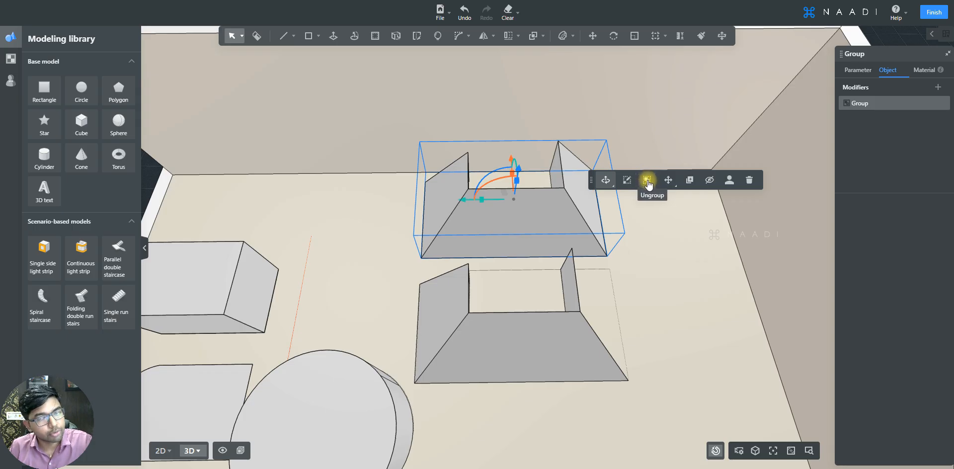
left_click(659, 239)
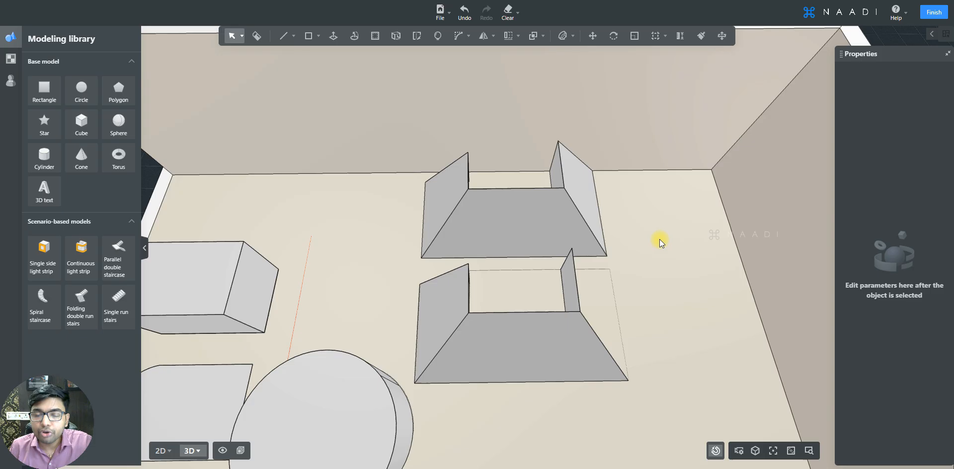
left_click(586, 222)
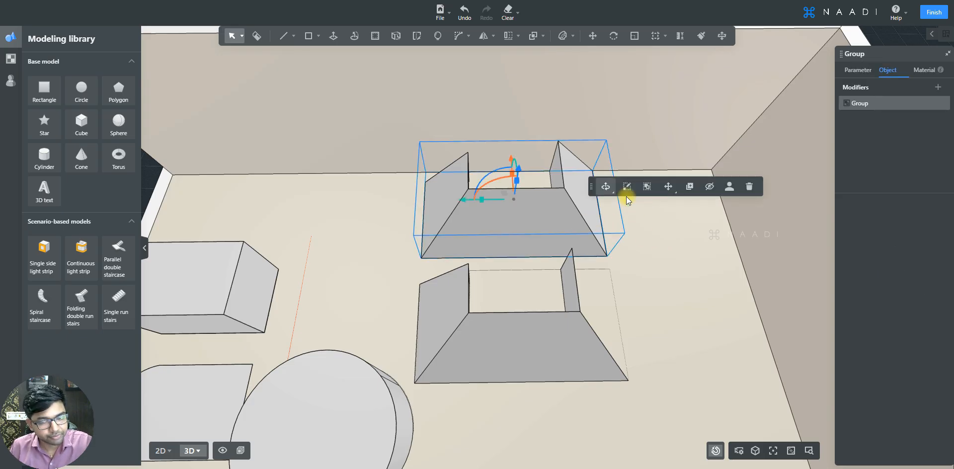
left_click(625, 194)
scroll(687, 275, "down", 3)
left_click_drag(703, 345, 611, 197)
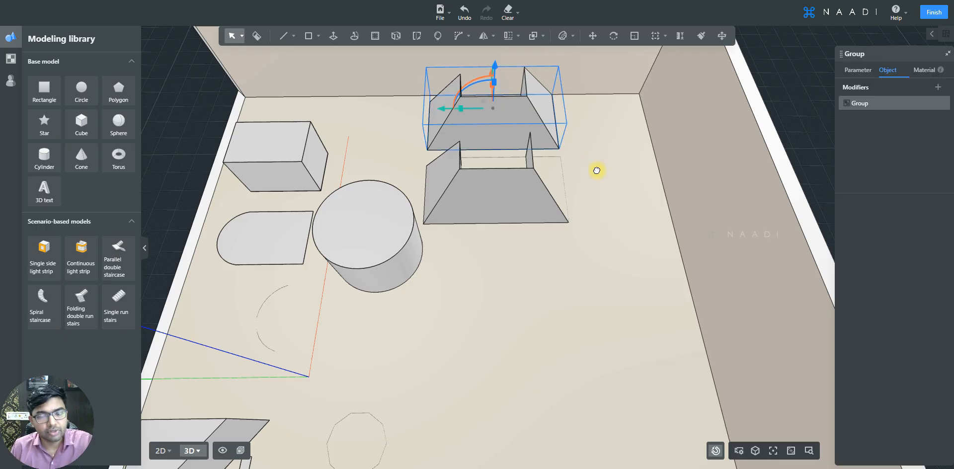
left_click(596, 170)
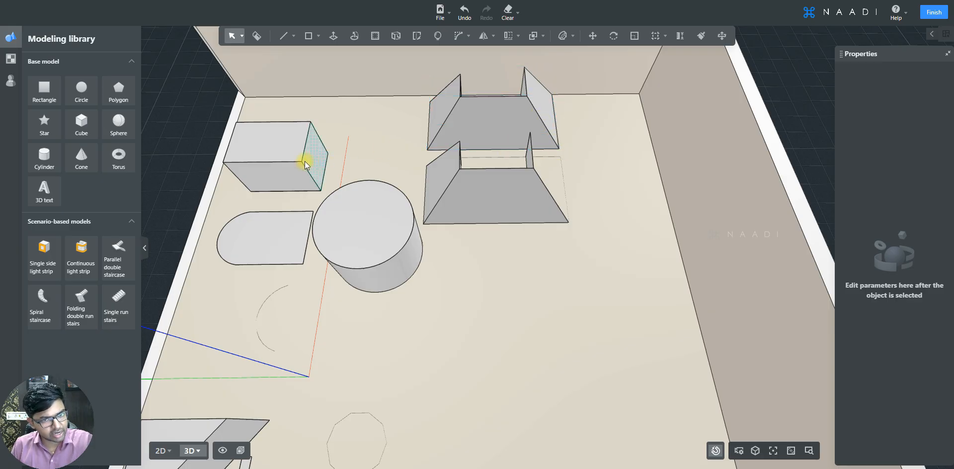
- Move the swept body's group beside the wall by its outer front corner onto the block's top front corner, and undo the move
left_click(495, 117)
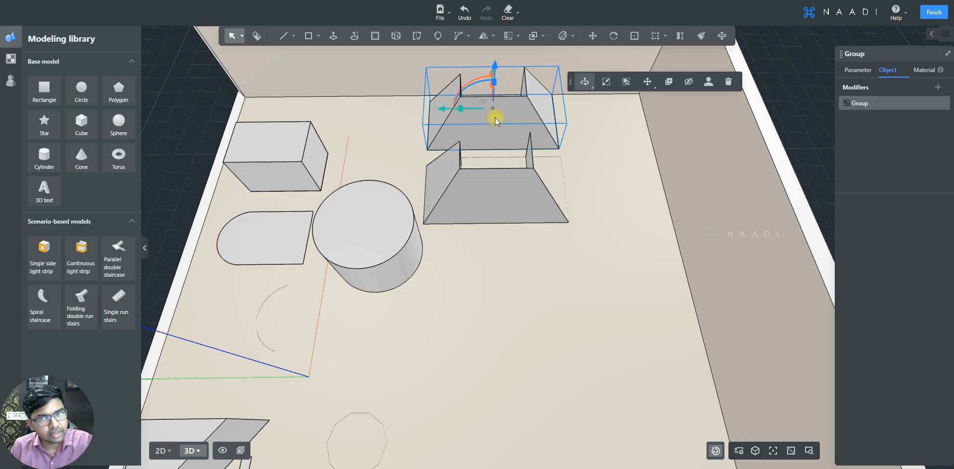
left_click(591, 40)
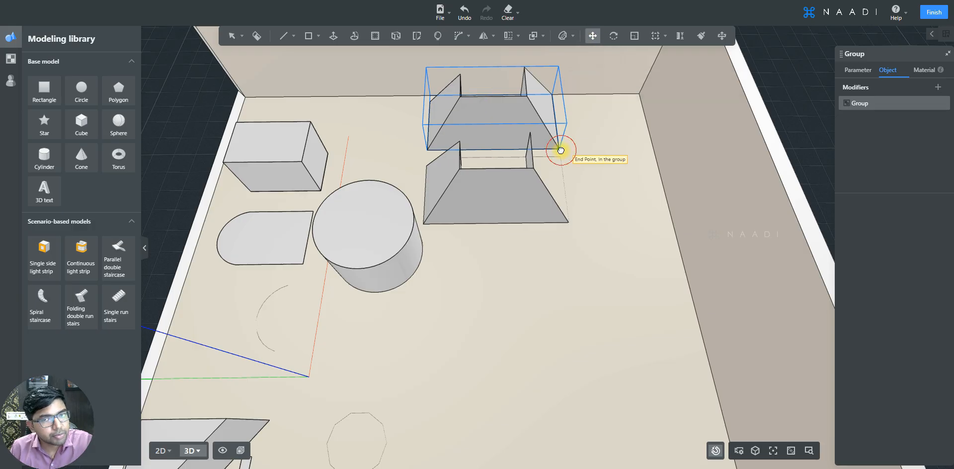
left_click(561, 150)
scroll(304, 150, "up", 1)
scroll(306, 153, "up", 3)
scroll(301, 159, "down", 3)
scroll(277, 137, "up", 1)
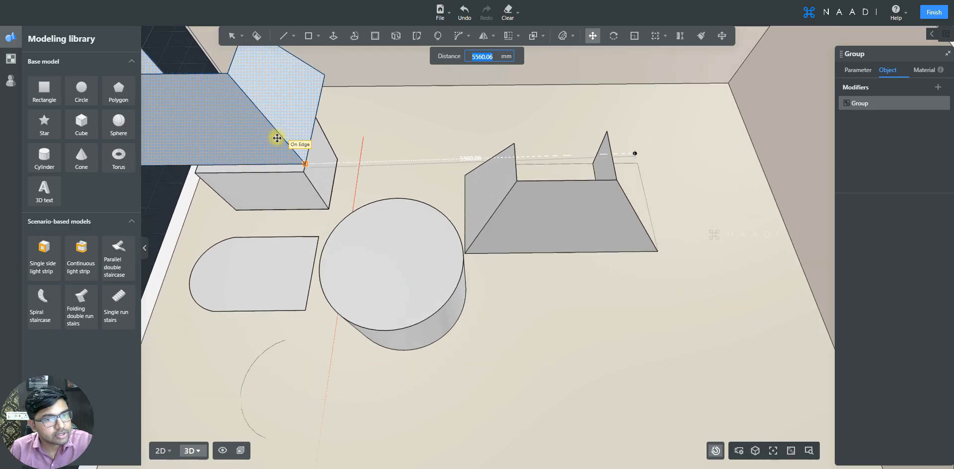
scroll(277, 137, "up", 3)
scroll(303, 202, "down", 4)
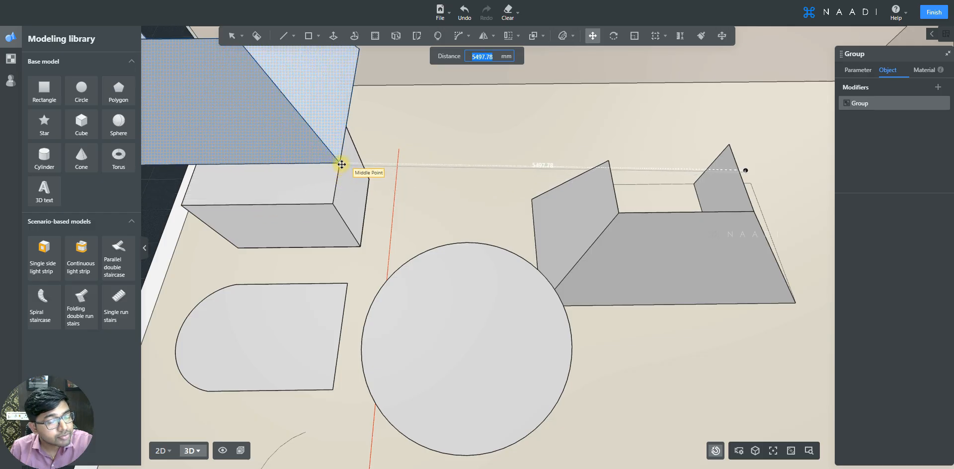
left_click(336, 203)
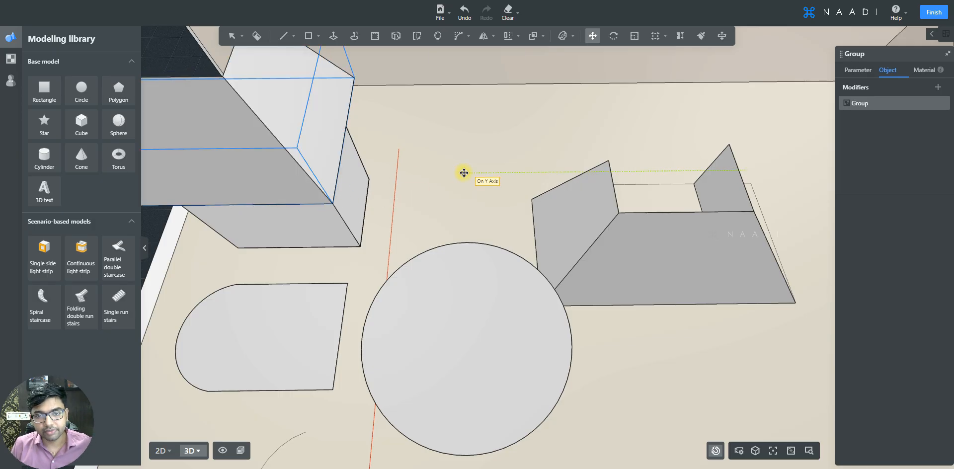
key("Escape")
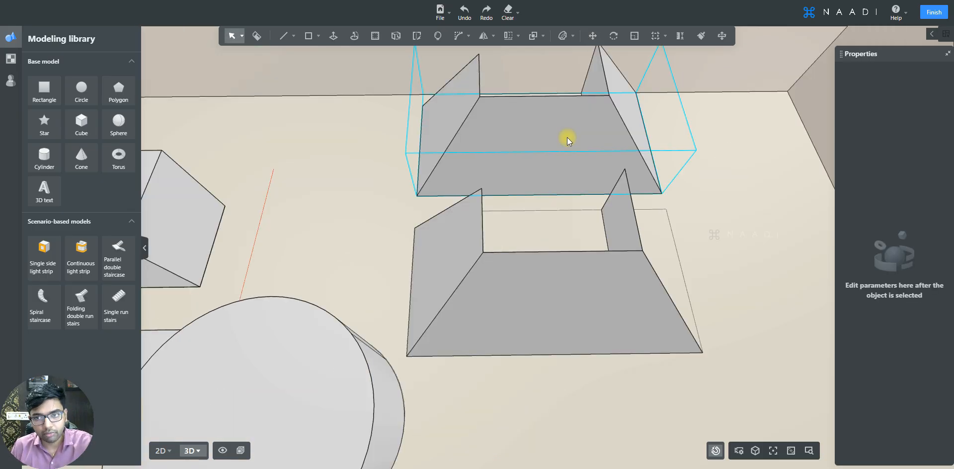
- Rotate the same group in the XY plane about the midpoint of its inner edge, and undo the rotation
scroll(520, 174, "down", 2)
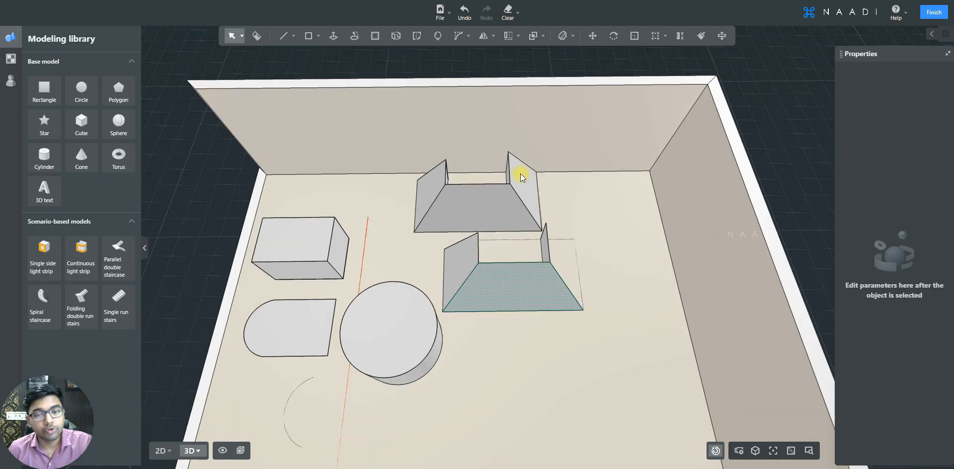
scroll(529, 187, "up", 3)
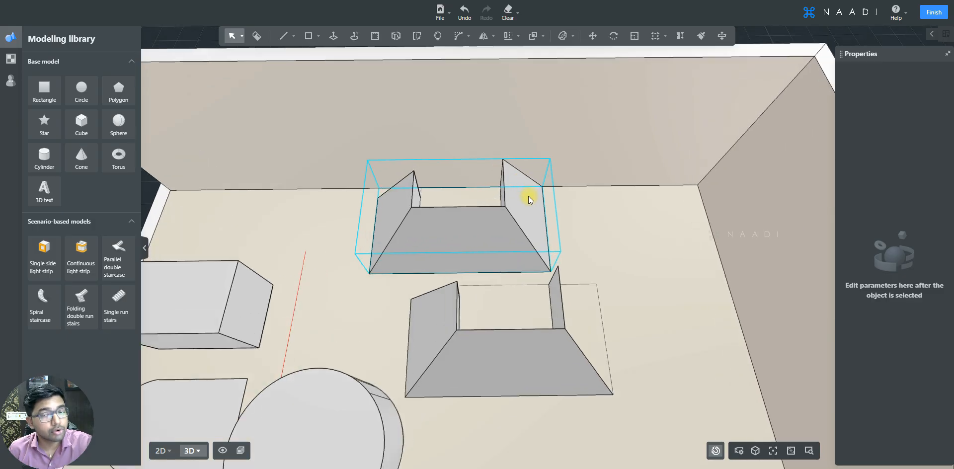
left_click(523, 200)
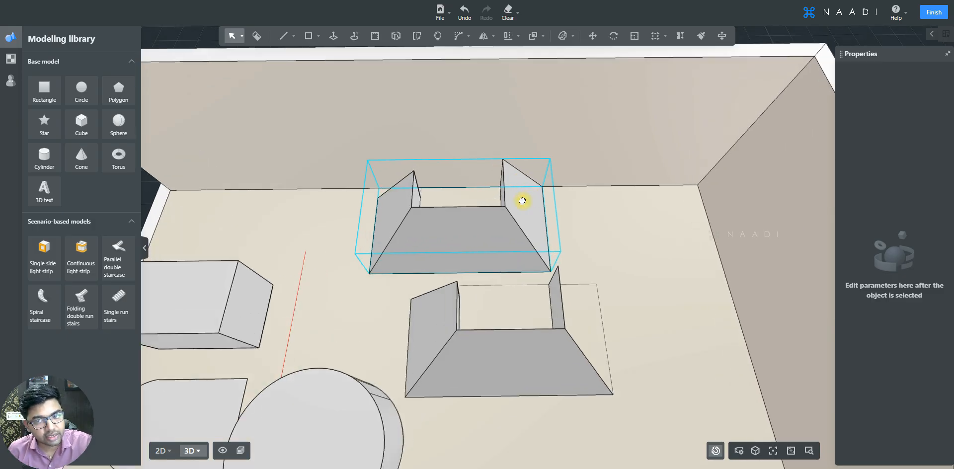
left_click(612, 37)
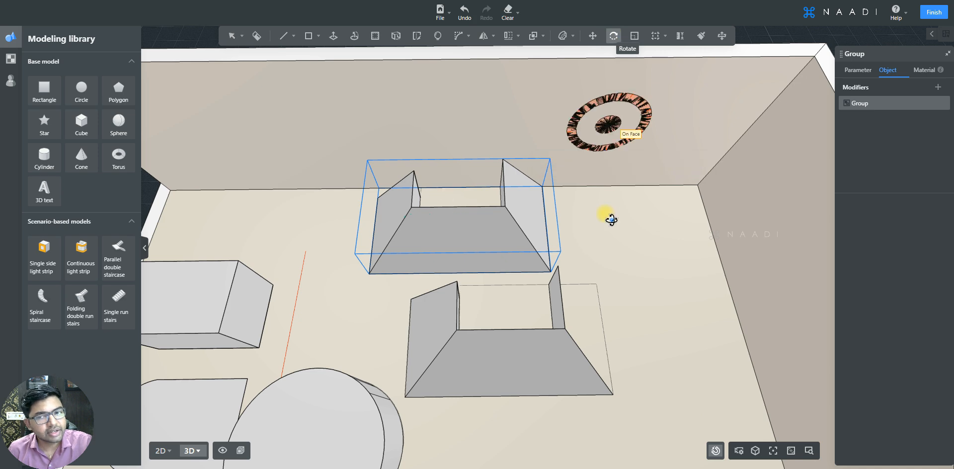
scroll(613, 238, "down", 3)
scroll(615, 249, "up", 2)
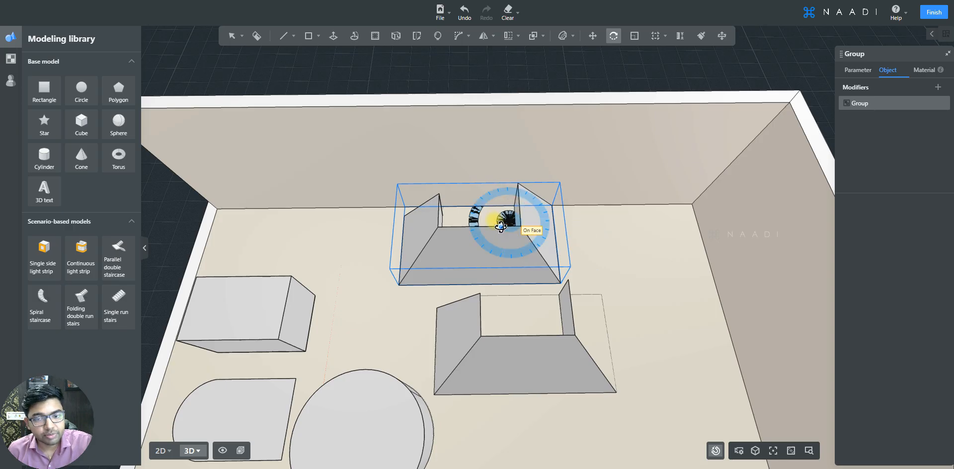
scroll(487, 227, "up", 1)
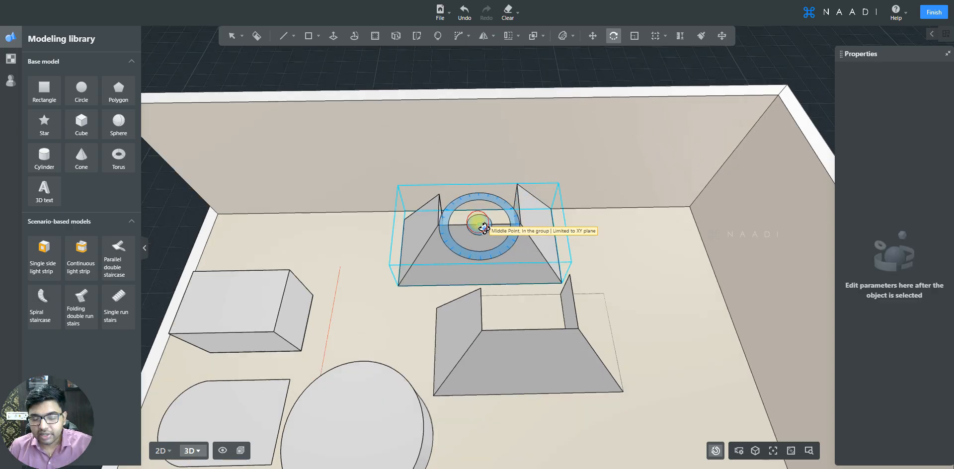
left_click(483, 226)
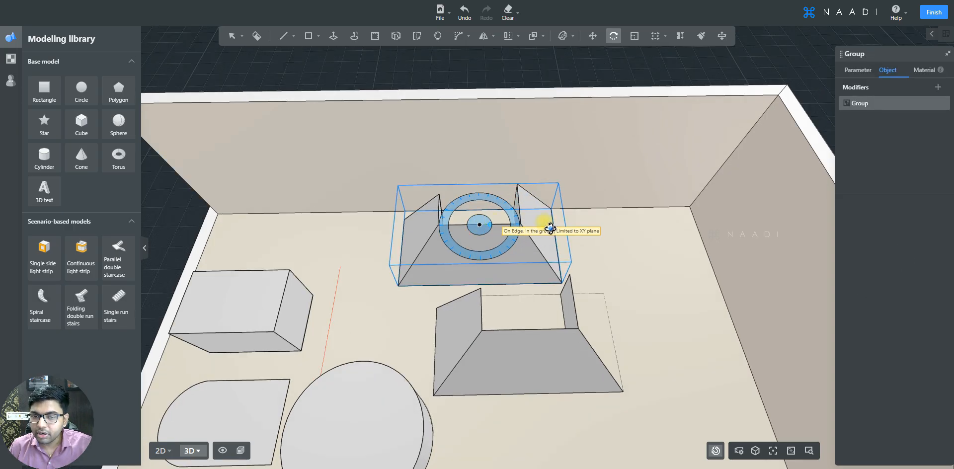
left_click(604, 222)
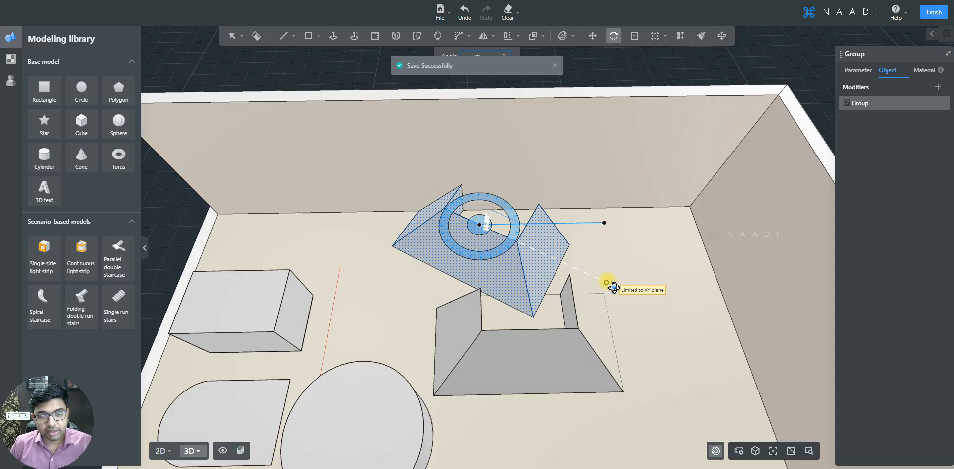
left_click(613, 287)
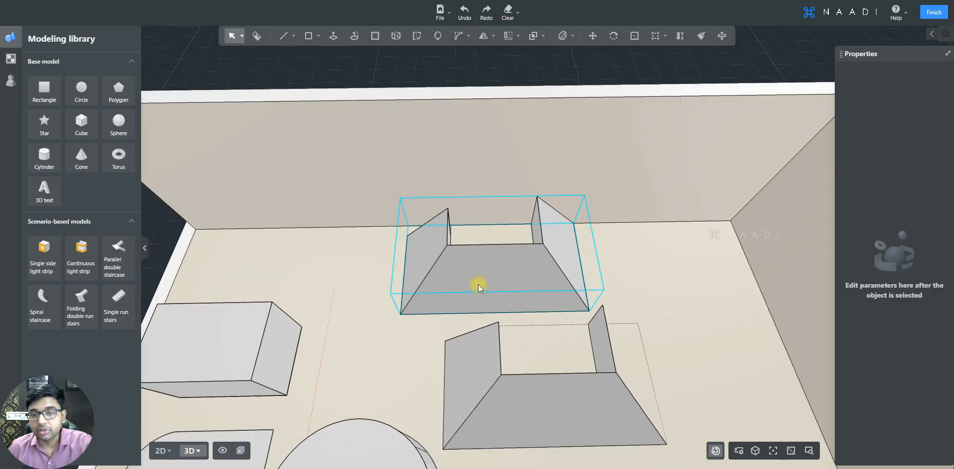
- Select the whole rectangular block with all its faces and edges, and activate the Scale tool on it
scroll(531, 278, "up", 2)
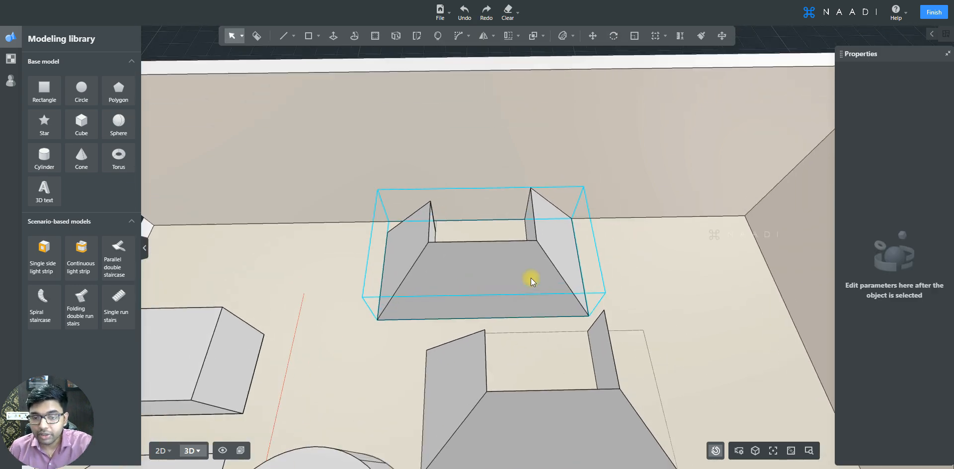
scroll(530, 278, "down", 1)
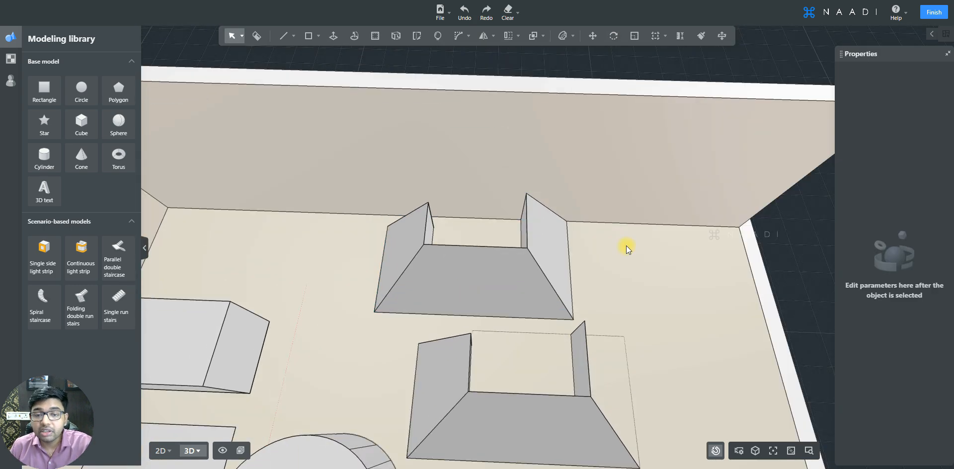
scroll(528, 213, "down", 2)
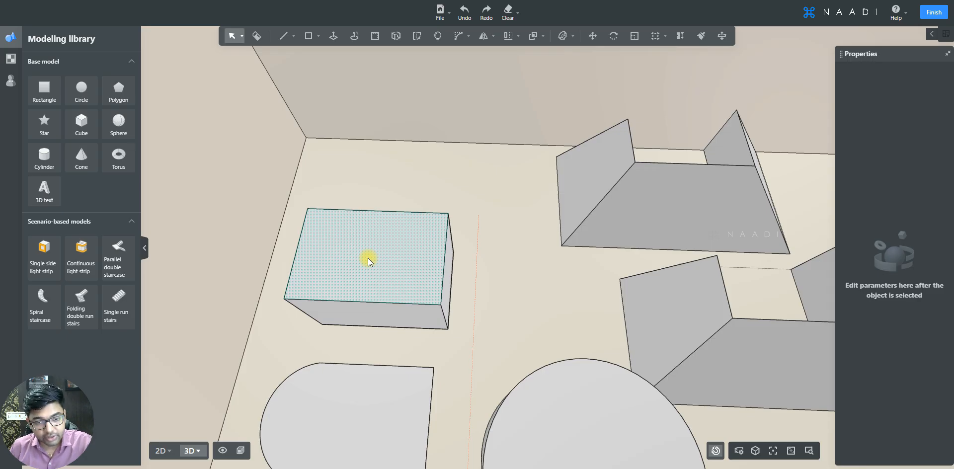
scroll(356, 284, "up", 2)
scroll(423, 288, "down", 2)
left_click(406, 274)
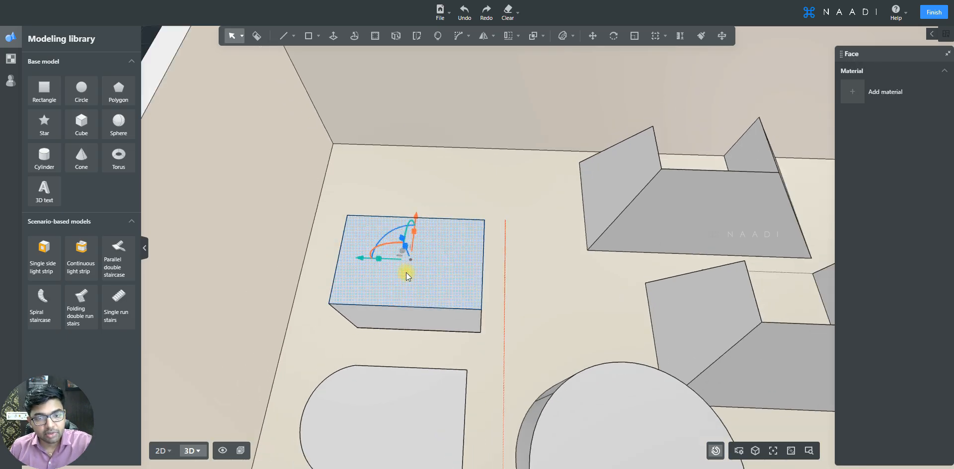
middle_click_drag(406, 275, 434, 315)
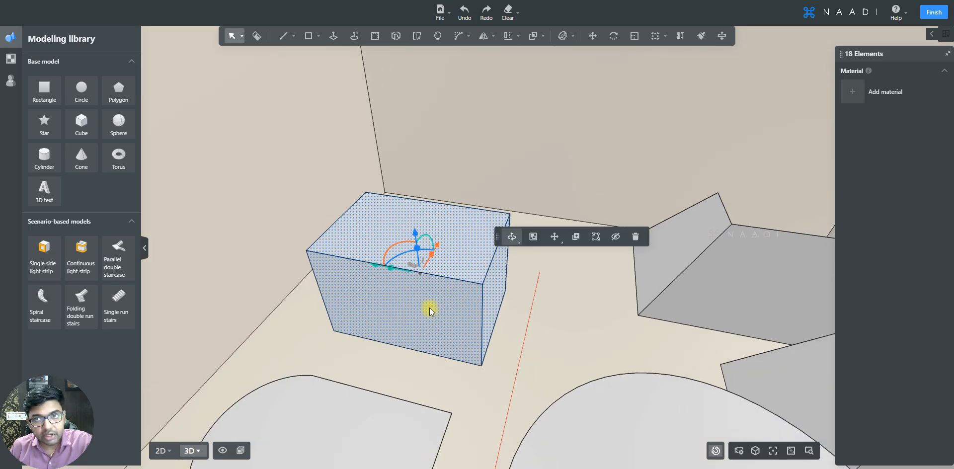
left_click(634, 36)
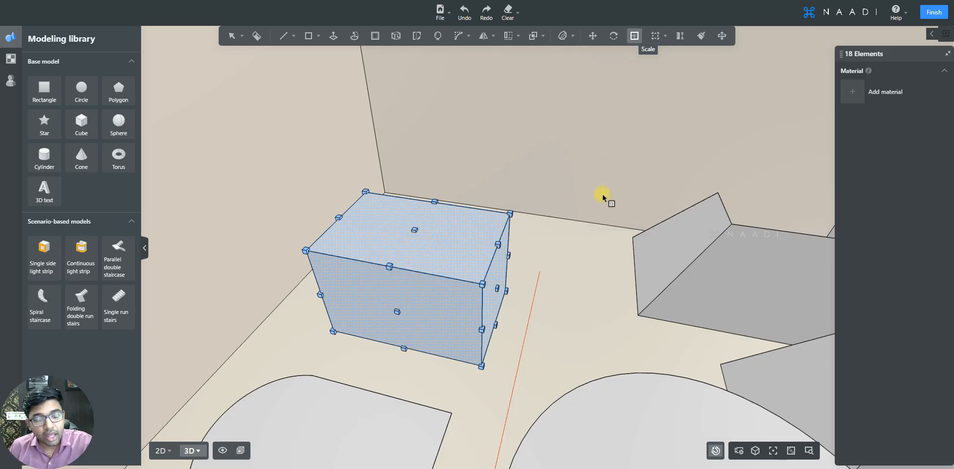
middle_click_drag(586, 282, 801, 267)
middle_click_drag(302, 386, 755, 379)
middle_click_drag(358, 374, 645, 373)
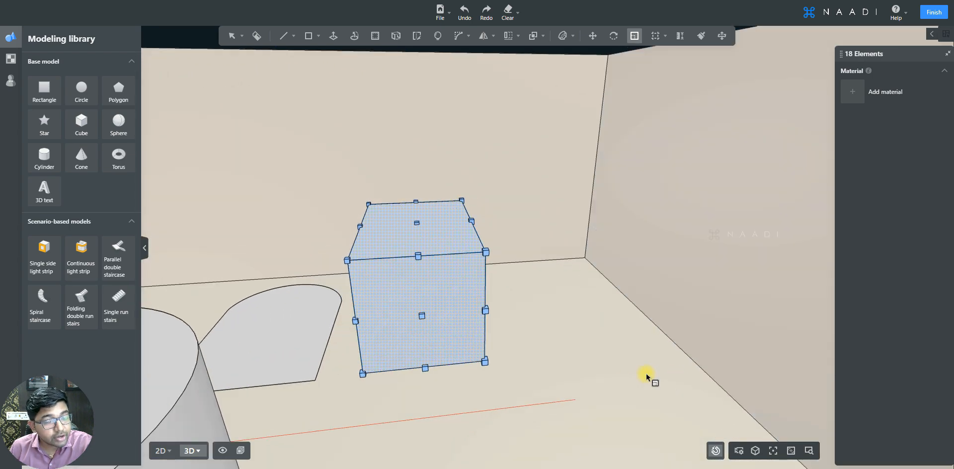
middle_click_drag(563, 381, 432, 287)
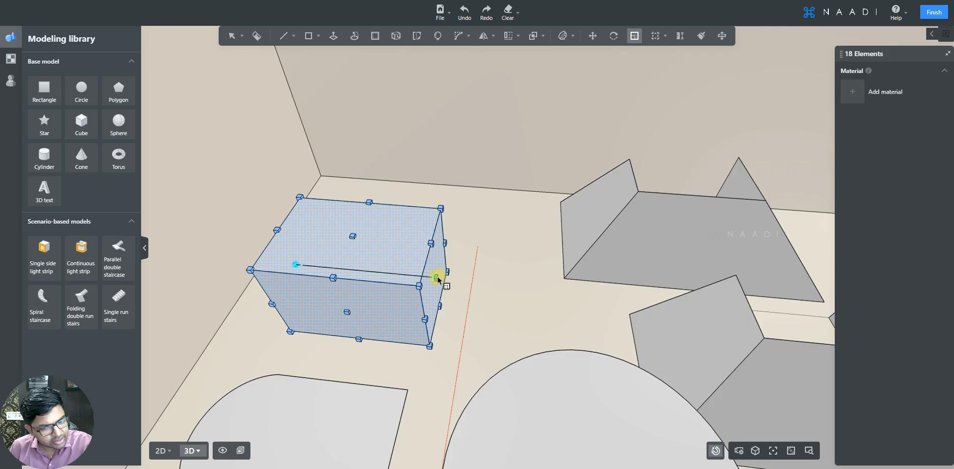
- Scale the block along the Y axis by a factor of 1.5, extending its end face towards the swept bodies
left_click_drag(438, 278, 456, 253)
scroll(440, 253, "down", 3)
scroll(404, 275, "down", 2)
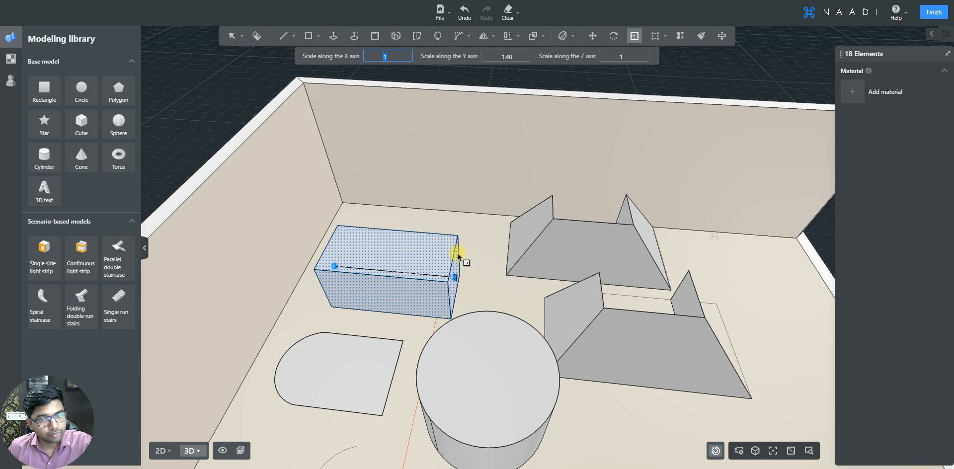
scroll(453, 253, "up", 3)
scroll(495, 282, "down", 2)
left_click_drag(495, 282, 468, 269)
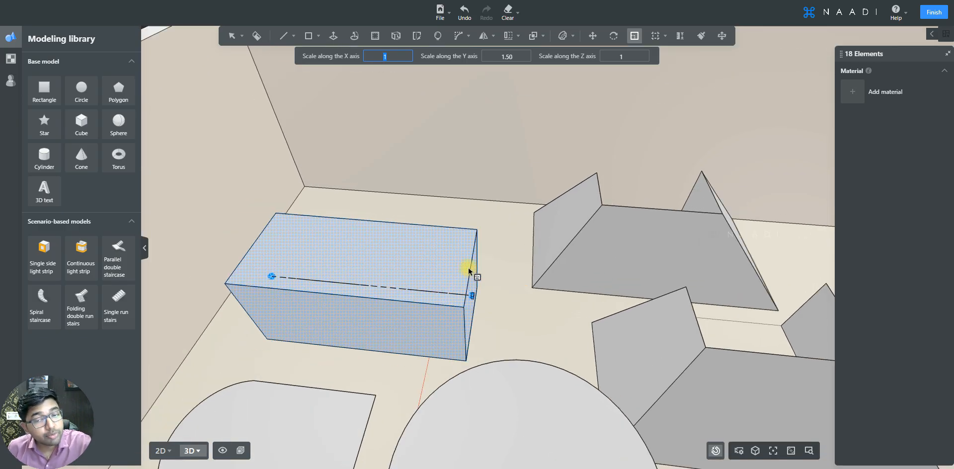
left_click_drag(467, 267, 452, 295)
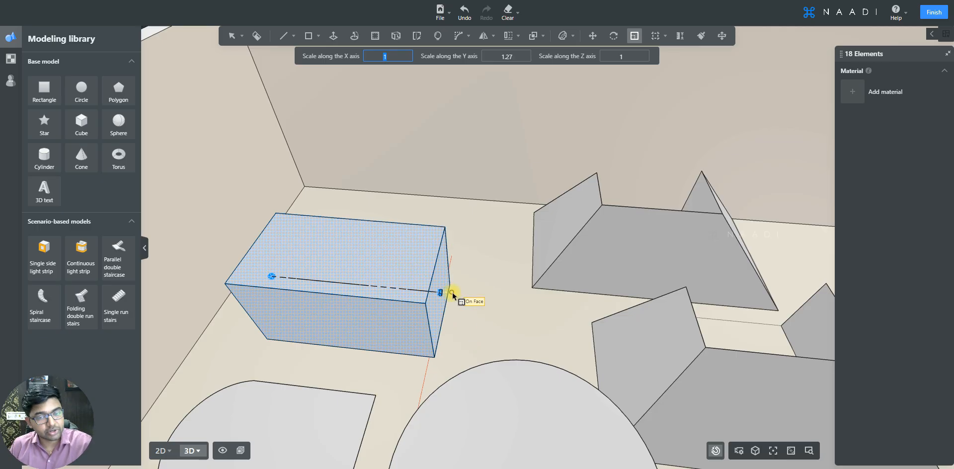
mouse_move(452, 292)
left_mouse_down()
mouse_move(434, 297)
mouse_move(467, 296)
mouse_move(481, 94)
mouse_move(499, 59)
mouse_move(511, 59)
mouse_move(509, 257)
mouse_move(498, 286)
mouse_move(460, 296)
left_mouse_up()
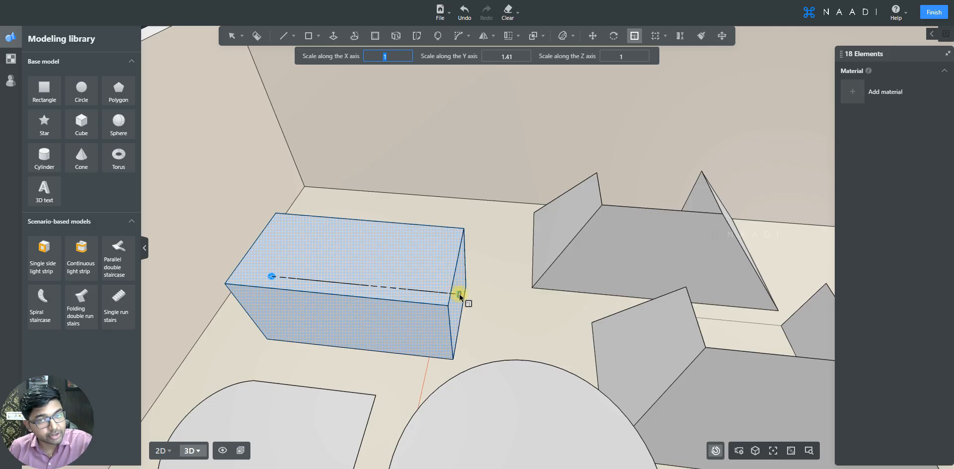
left_click_drag(460, 296, 507, 60)
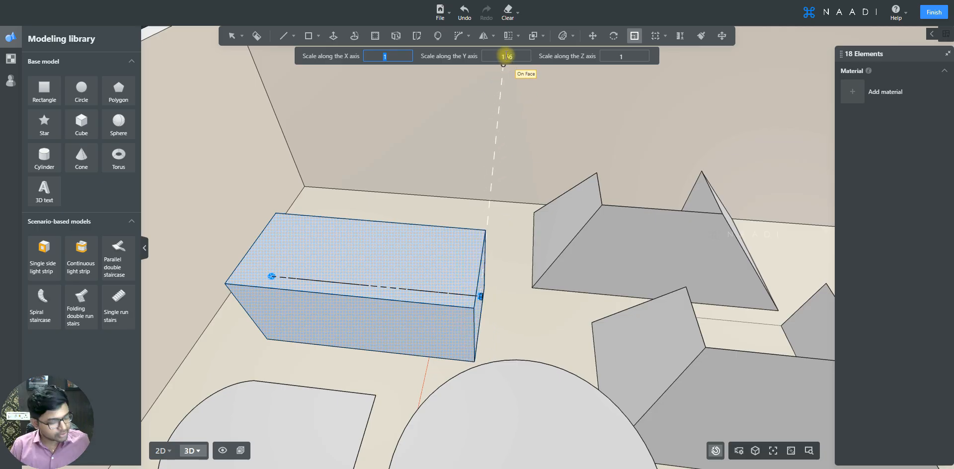
left_click(506, 56)
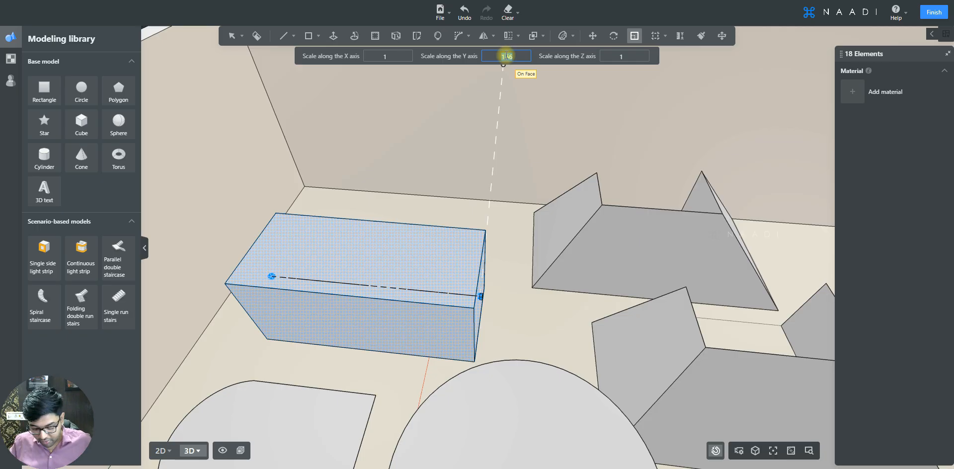
key("BackSpace")
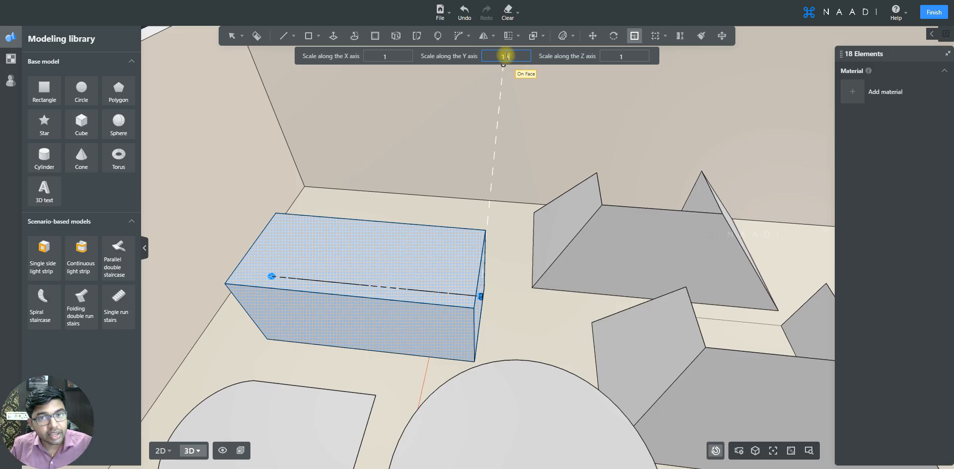
key("Return")
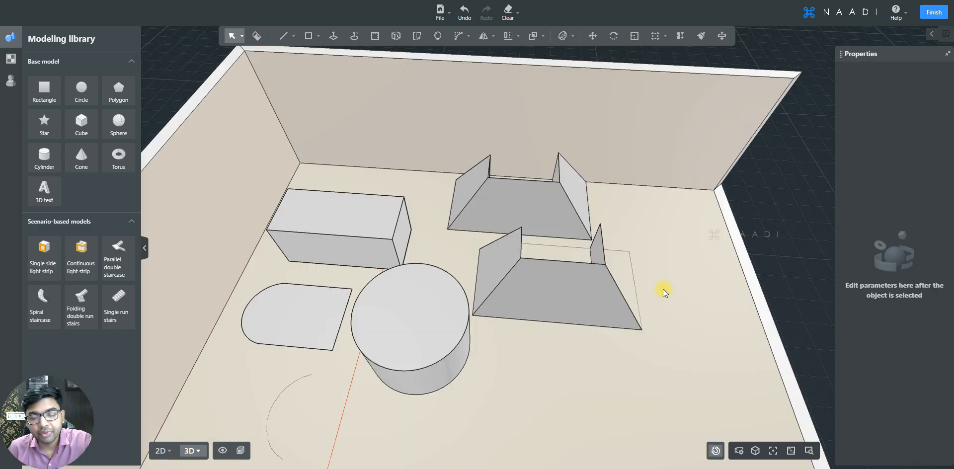
- Mirror the front swept body's group with XY Flip, keeping the source by turning off Delete Source, and select the combined result
key("ctrl+s")
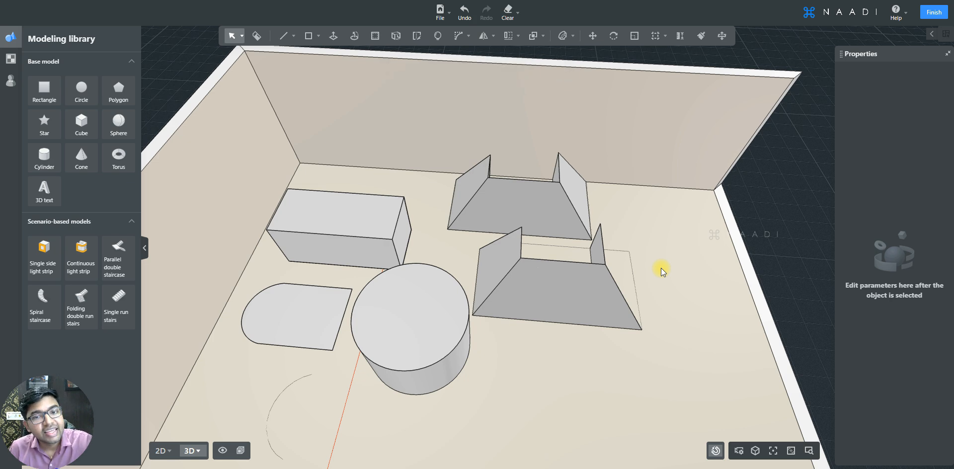
left_click(504, 285)
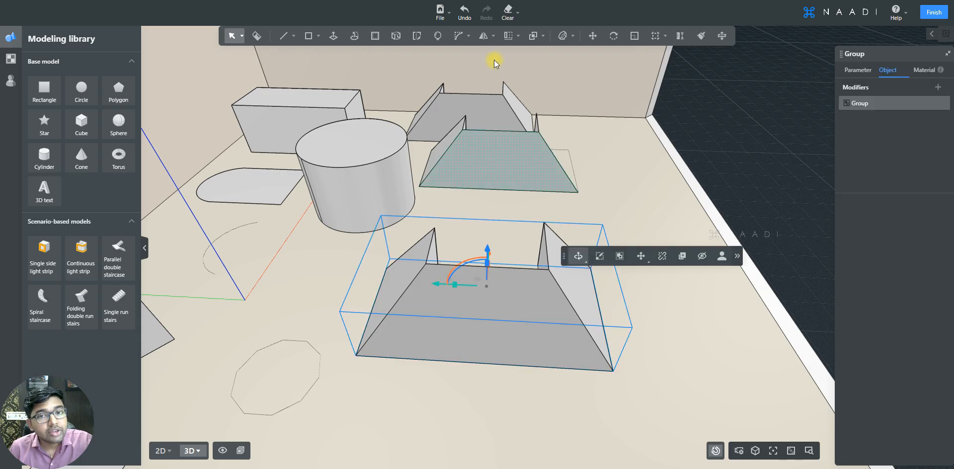
left_click(484, 37)
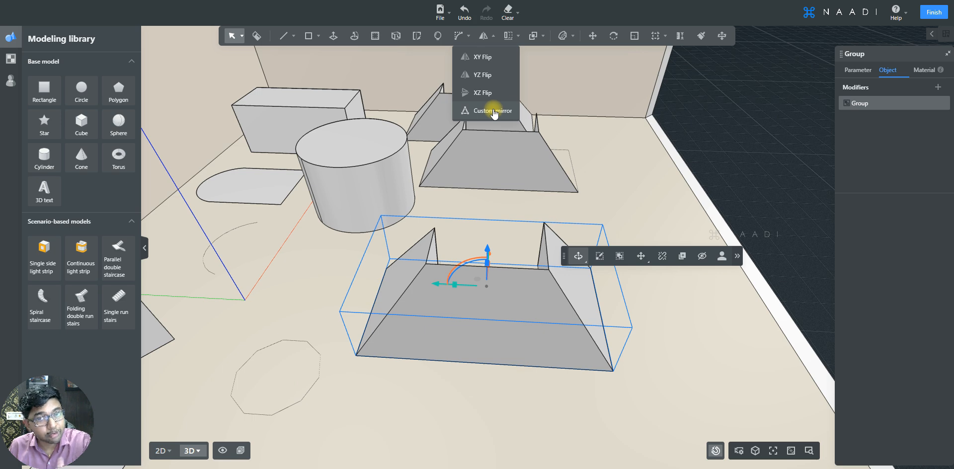
left_click(495, 59)
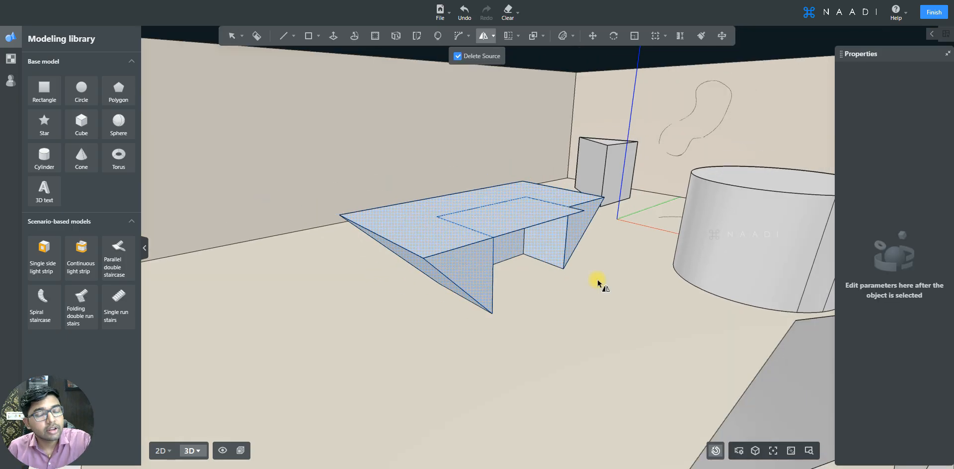
scroll(597, 279, "up", 2)
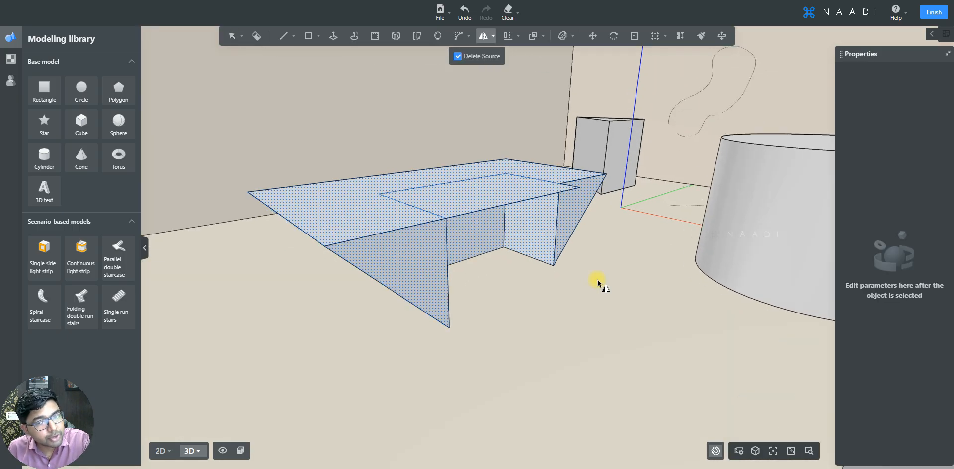
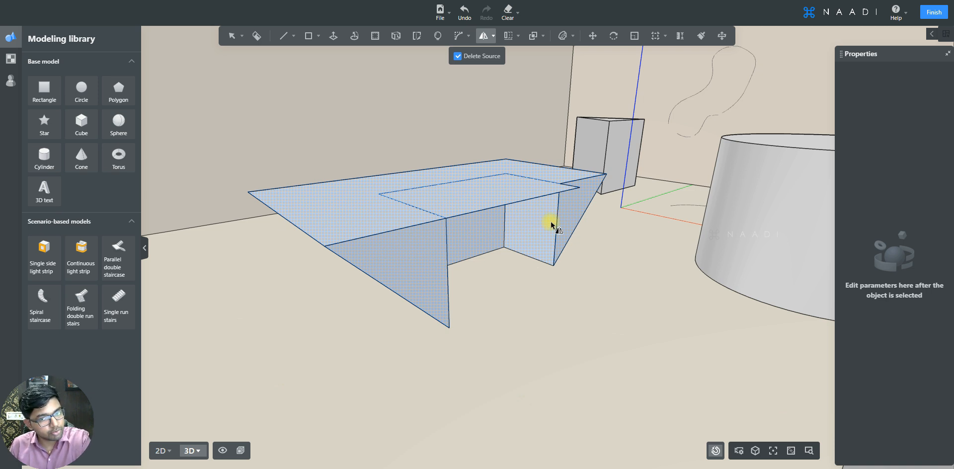
left_click(457, 56)
middle_click_drag(557, 346, 484, 294)
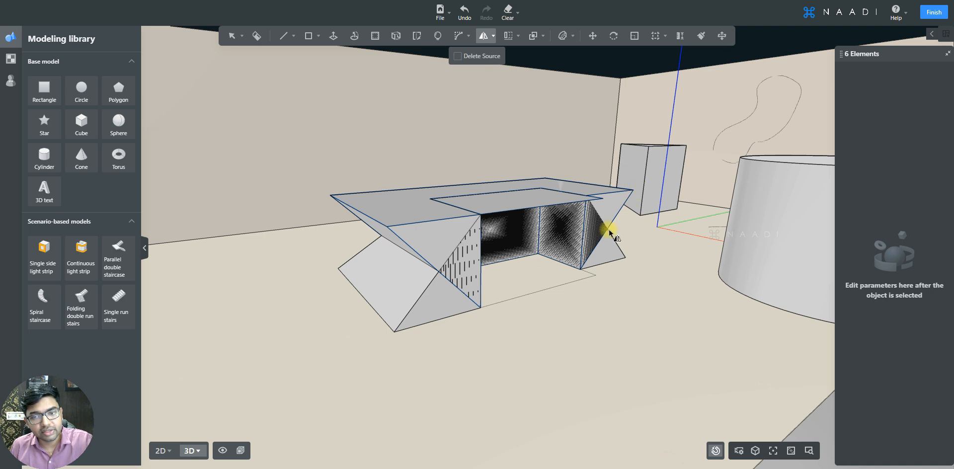
left_click(595, 263)
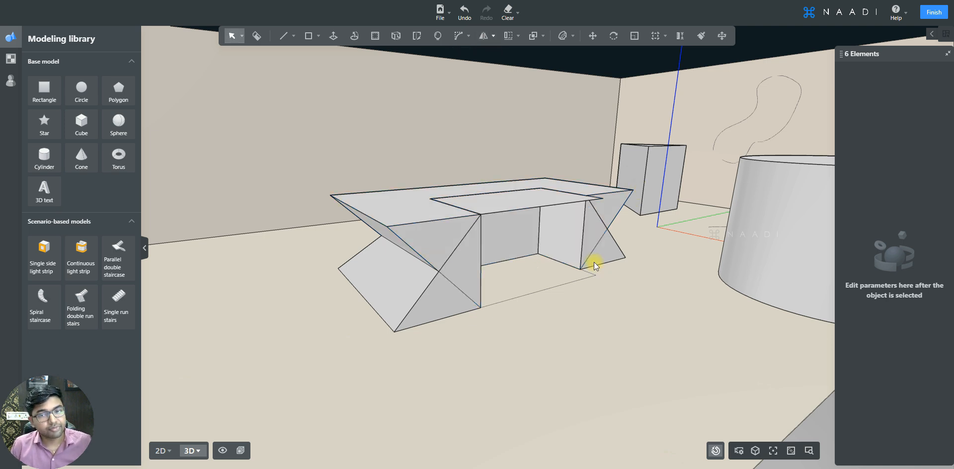
right_click_drag(520, 350, 461, 276)
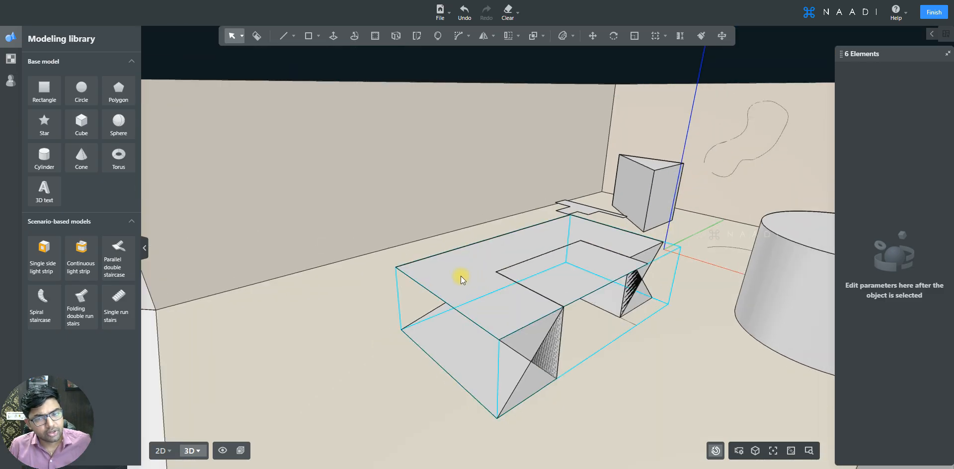
left_click(461, 276)
left_click_drag(510, 271, 464, 248)
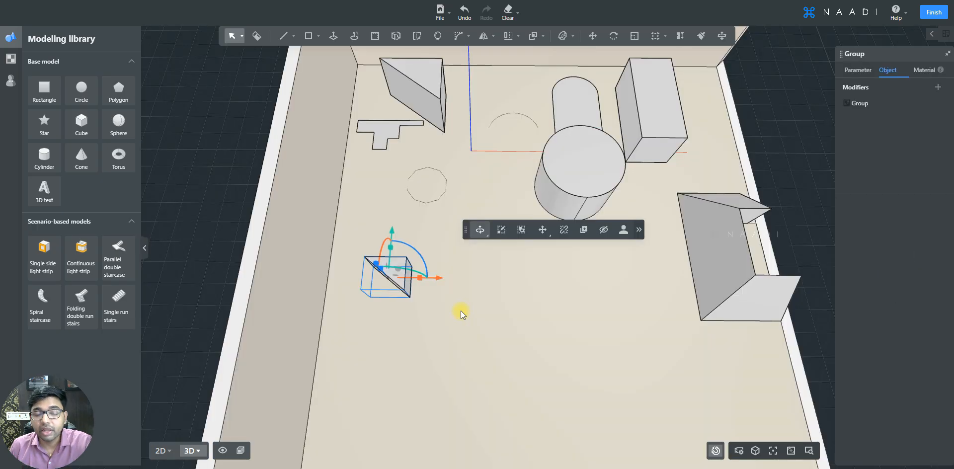
- Set up a linear array of the small triangular body's group along the X axis, spaced about 1062 mm, with number 5
left_click(455, 306)
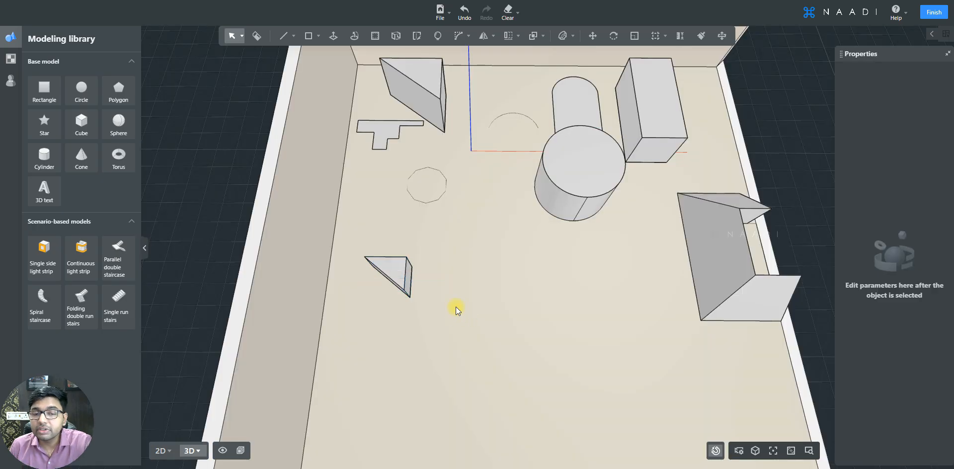
left_click(397, 278)
scroll(396, 276, "up", 2)
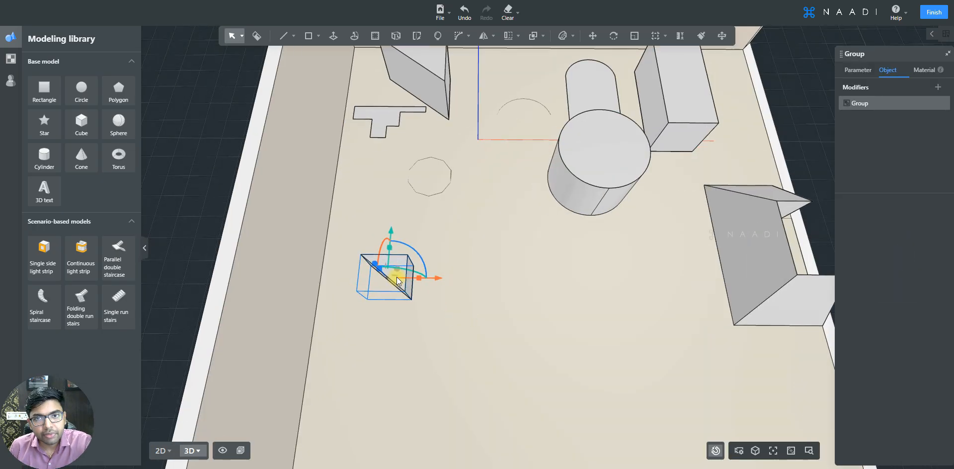
left_click(507, 36)
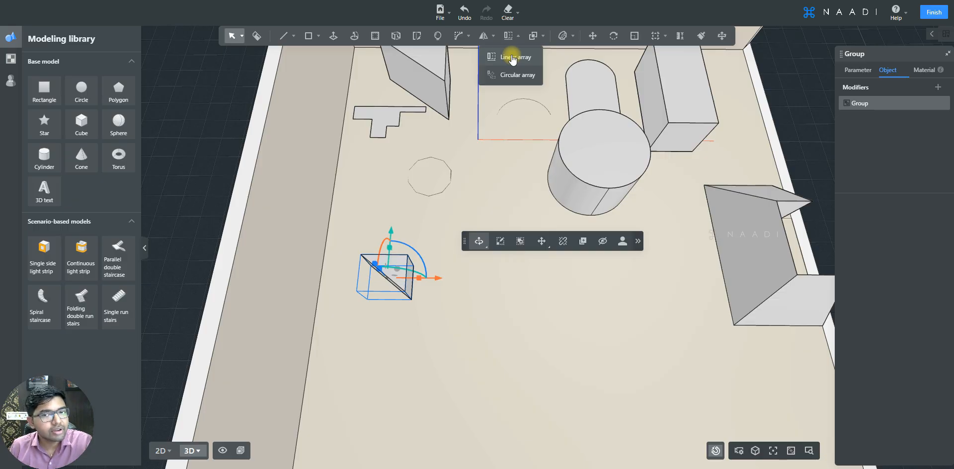
left_click(511, 57)
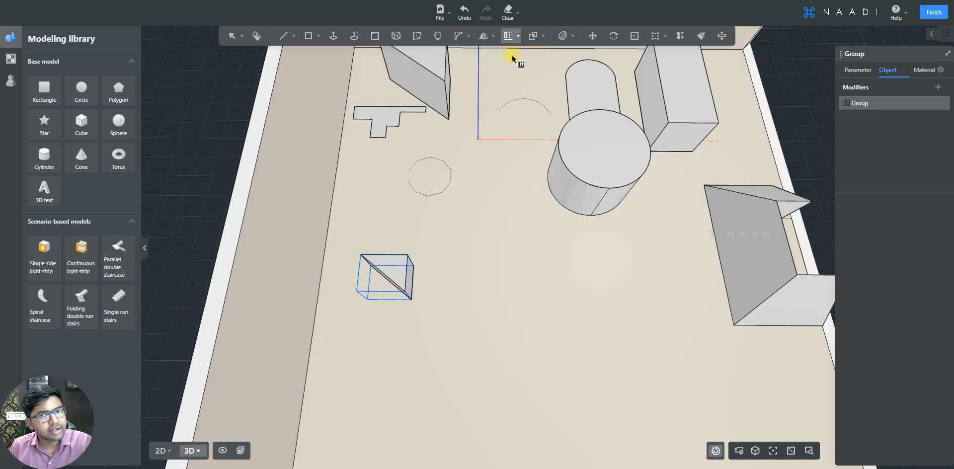
scroll(431, 312, "up", 2)
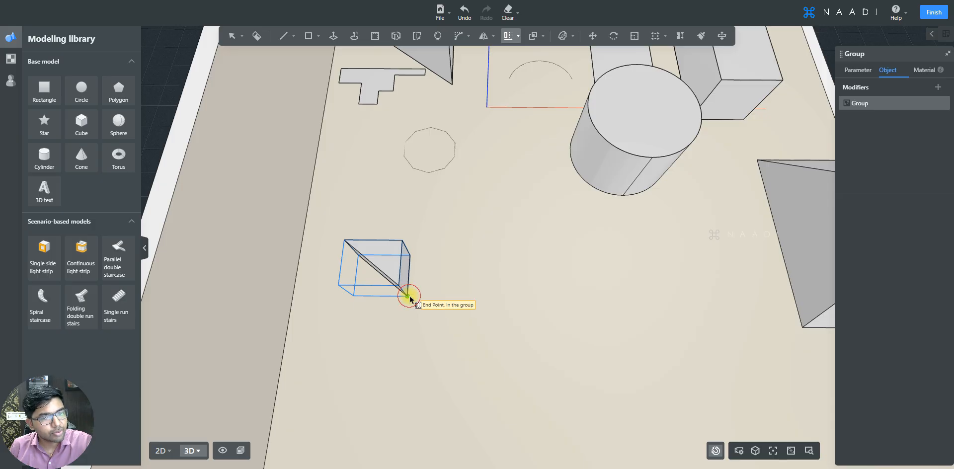
left_click(407, 297)
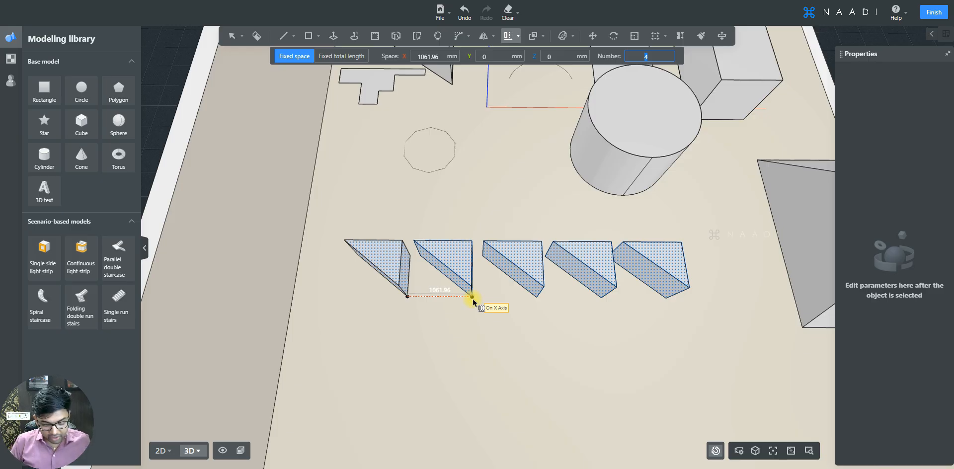
type("5")
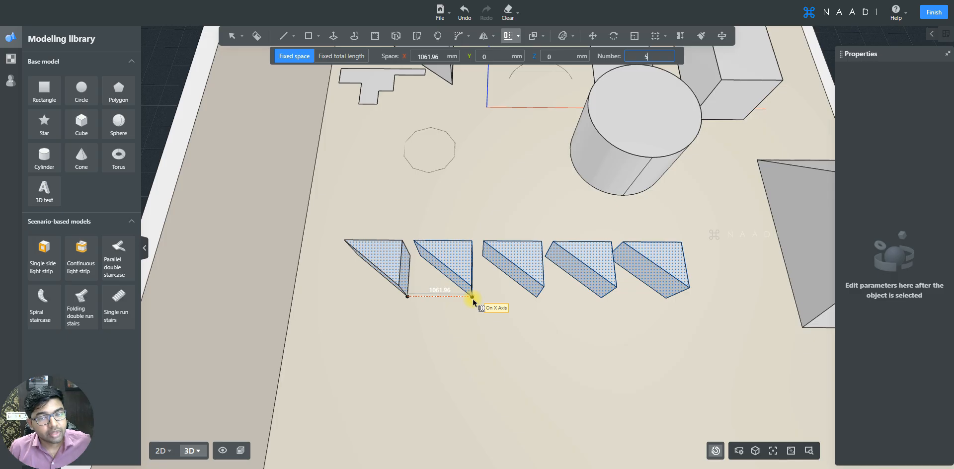
key("Return")
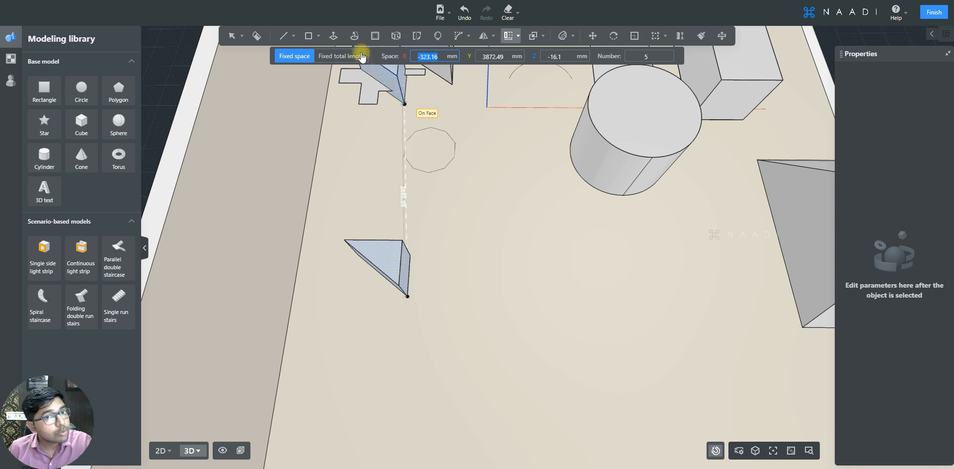
- Switch the linear array to Fixed total length and place its end point on the X axis at about 5192 mm
left_click(341, 56)
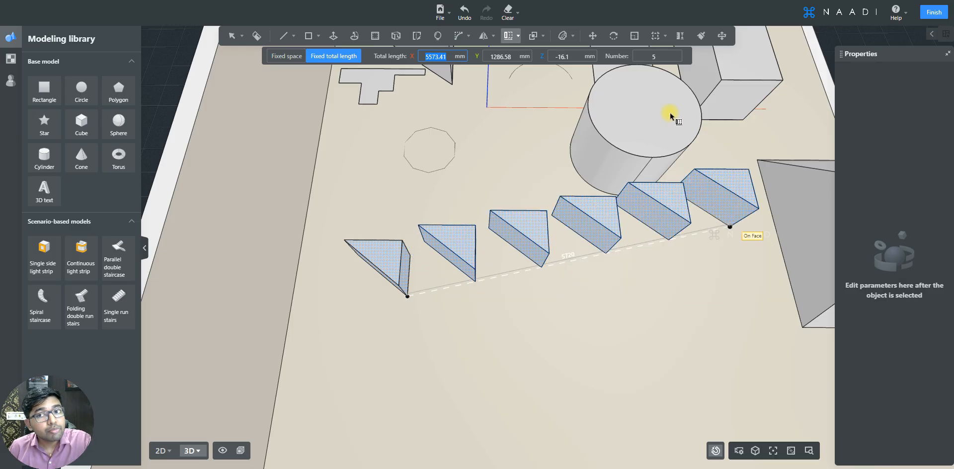
left_click(659, 67)
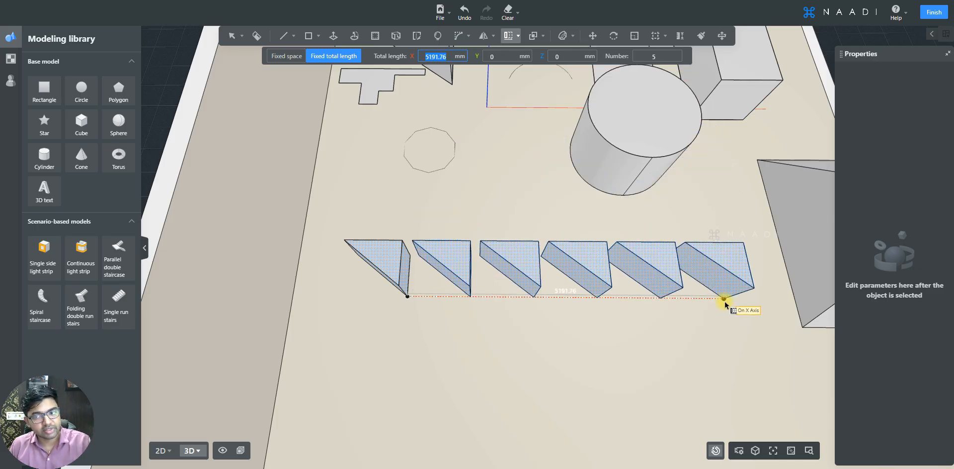
left_click(723, 300)
- Ungroup the linear array and select its triangular copies one by one
left_click(531, 268)
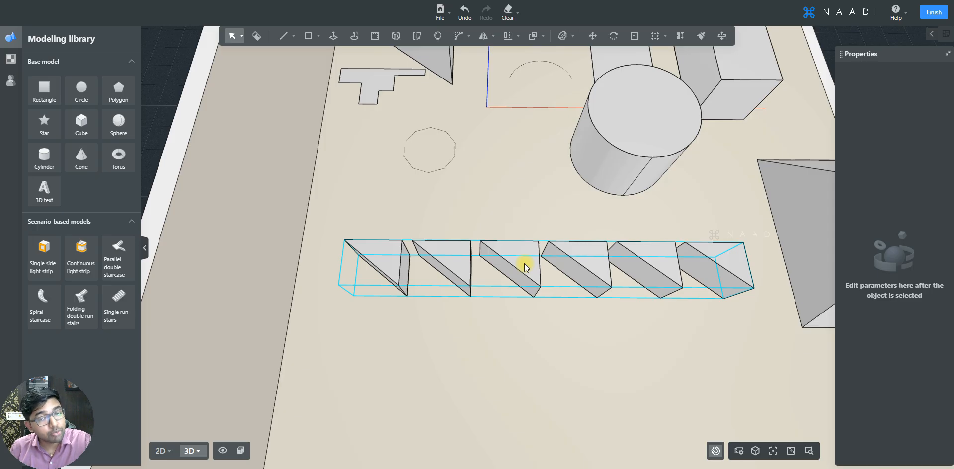
left_click(525, 266)
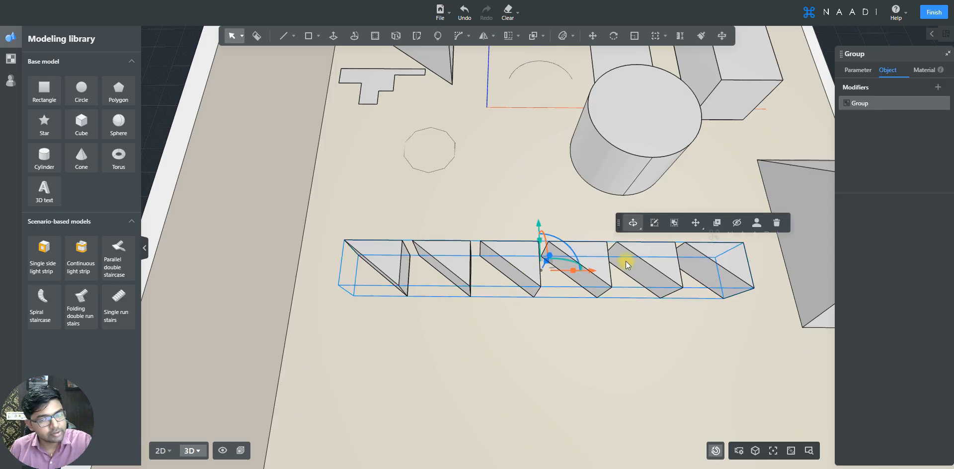
left_click(673, 222)
left_click(720, 255)
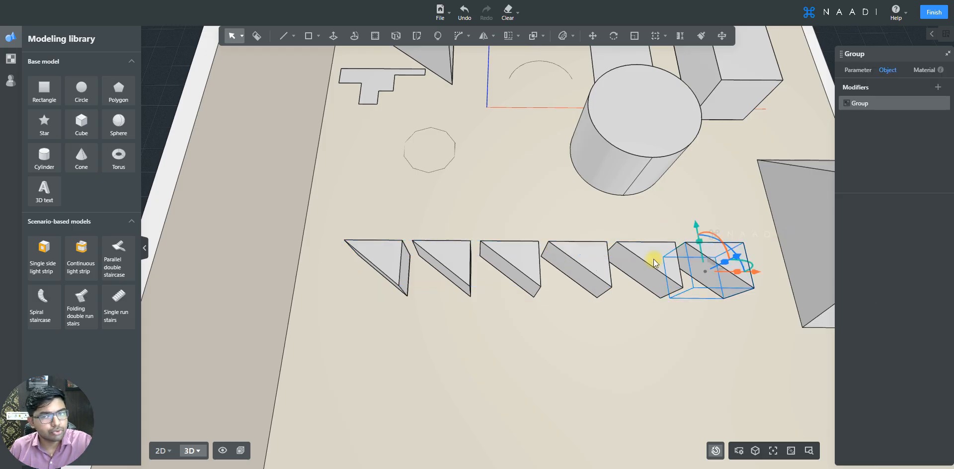
left_click(654, 256)
left_click(589, 257)
left_click(517, 255)
left_click(441, 254)
left_click(384, 254)
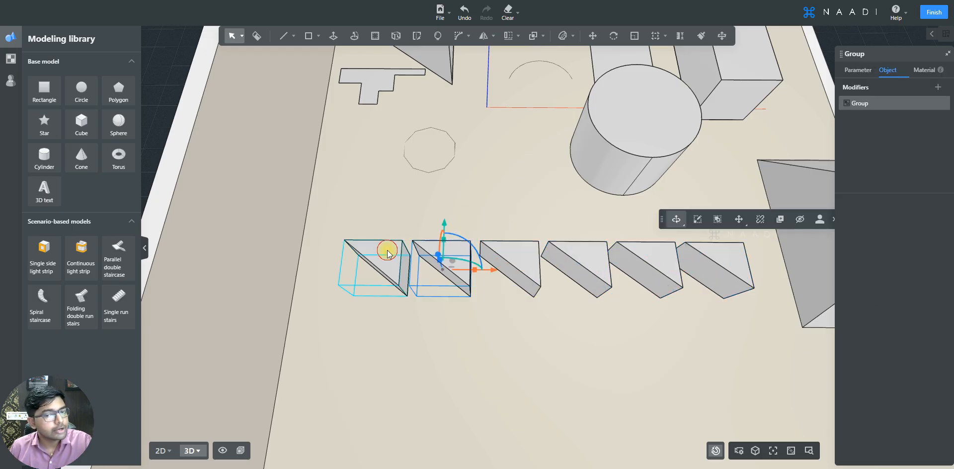
left_click(542, 369)
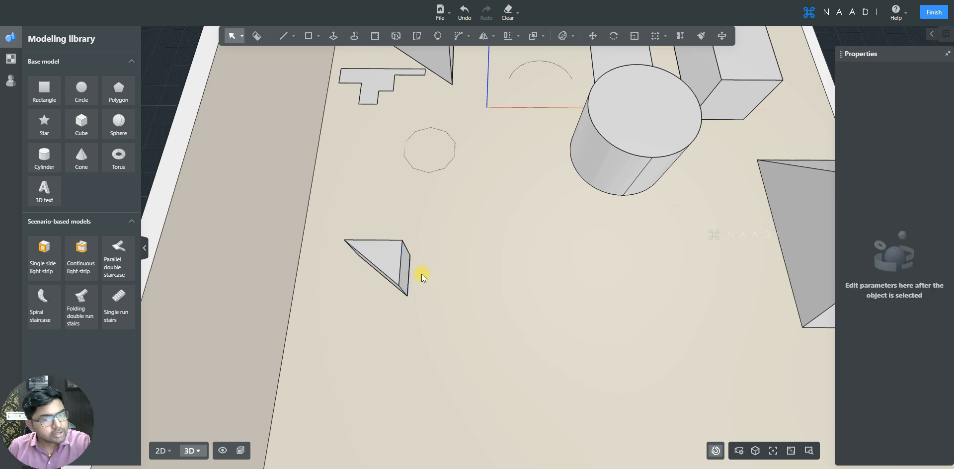
- Preview a Fixed Total Angle circular array of the small triangular group about a floor point near its lower corner, and cancel it
left_click(390, 258)
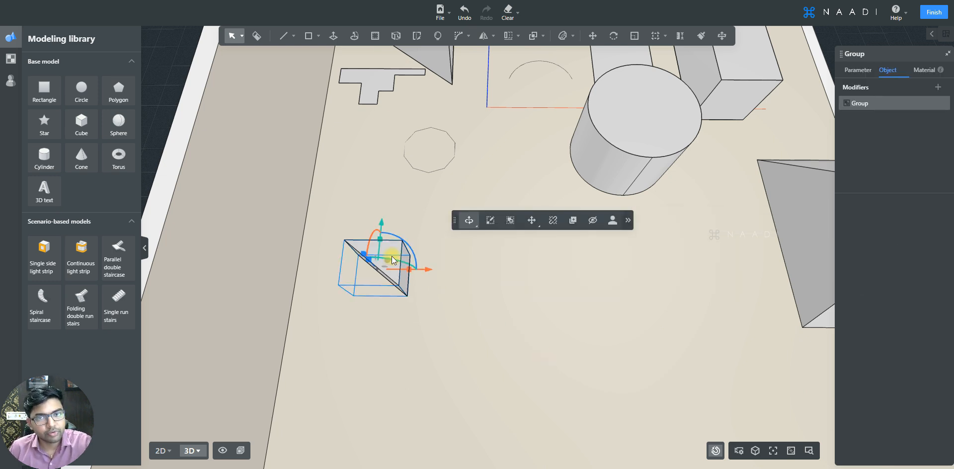
left_click(511, 40)
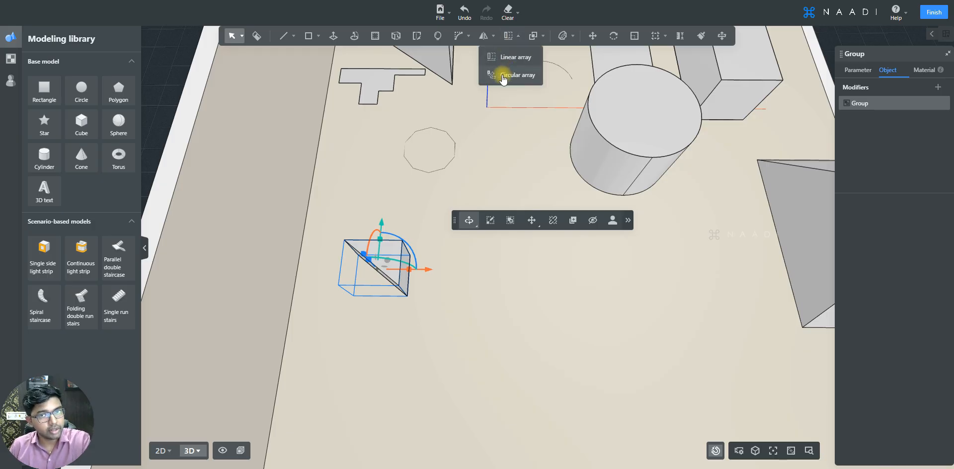
left_click(503, 75)
scroll(492, 264, "down", 1)
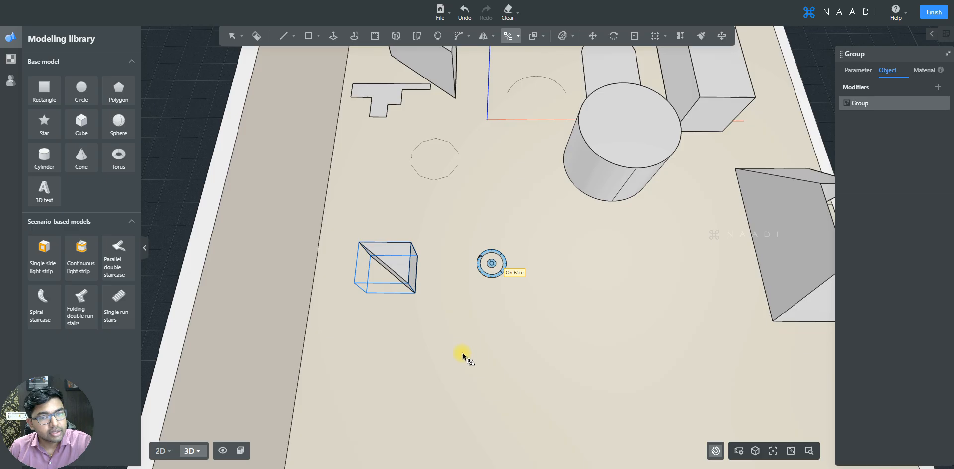
left_click(445, 327)
left_click(416, 294)
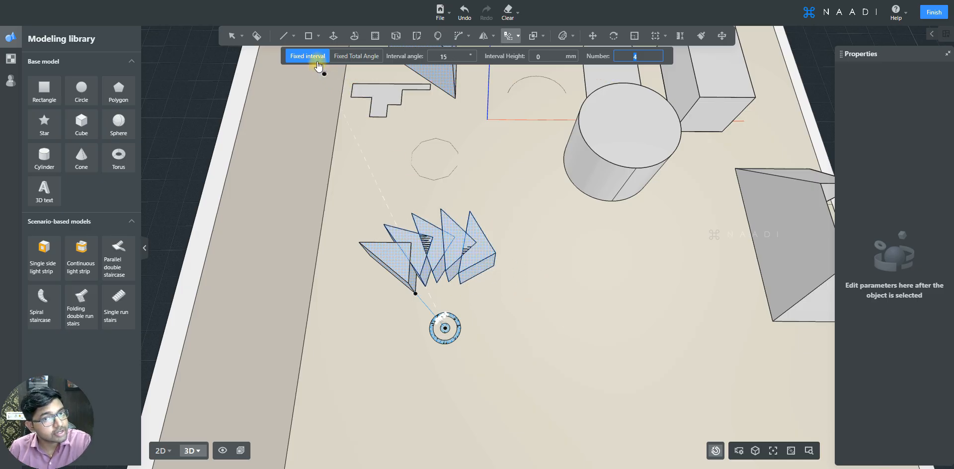
left_click(337, 61)
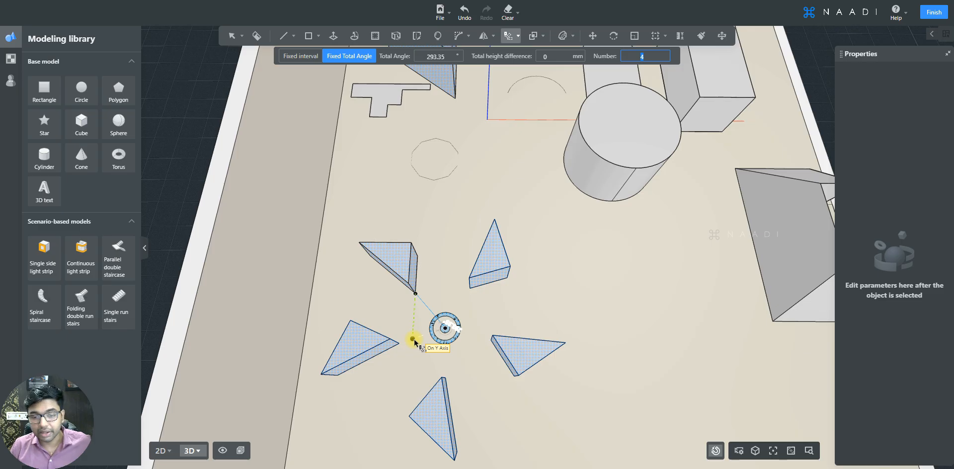
key("Escape")
left_click(404, 255)
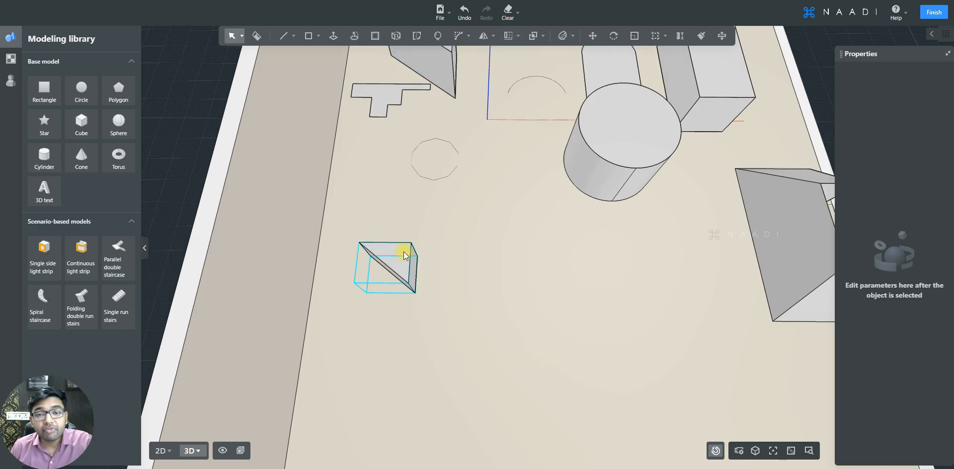
left_click(523, 234)
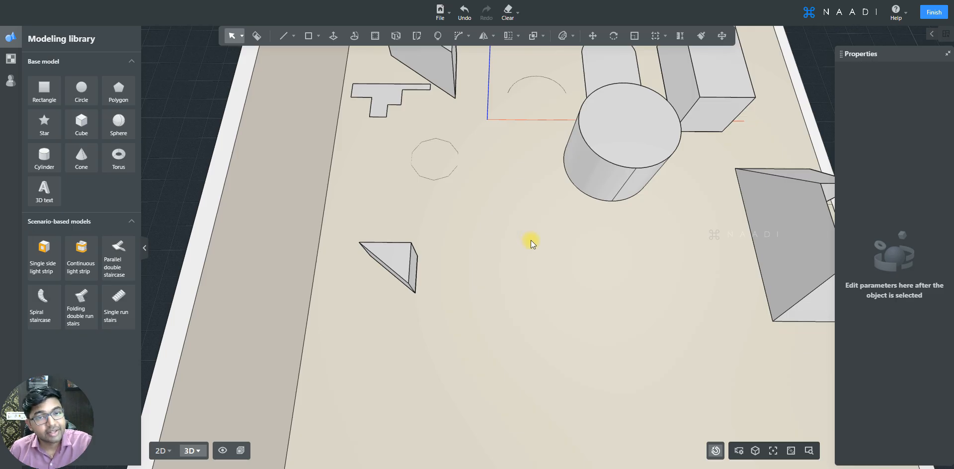
key("ctrl+g")
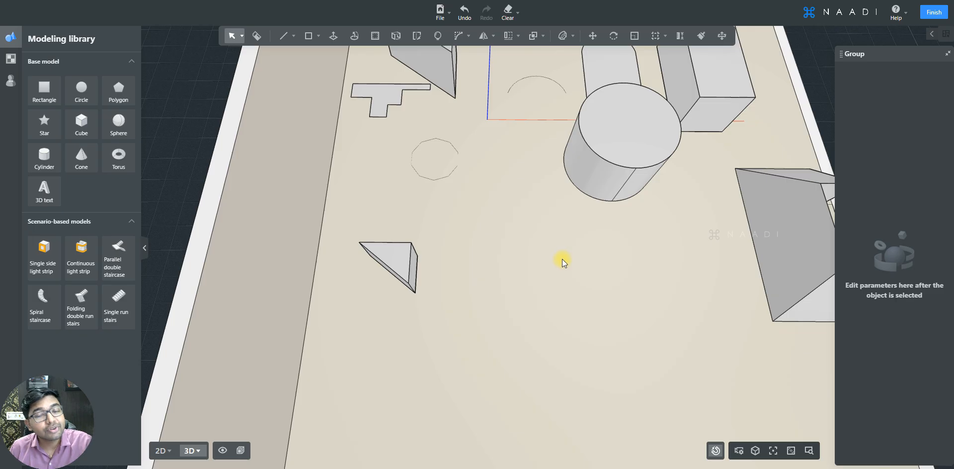
middle_click_drag(599, 258, 546, 264)
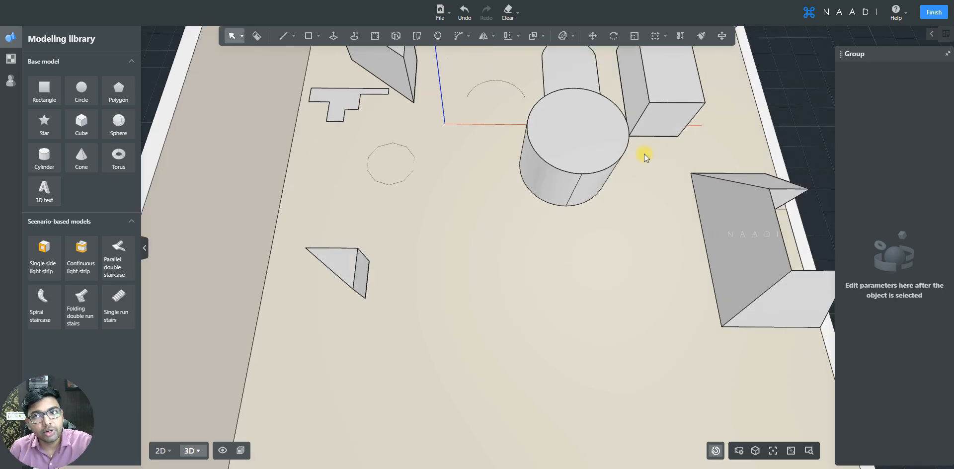
- Place an X-direction reference line on the floor between the circle sketch and the small triangular body
mouse_move(657, 38)
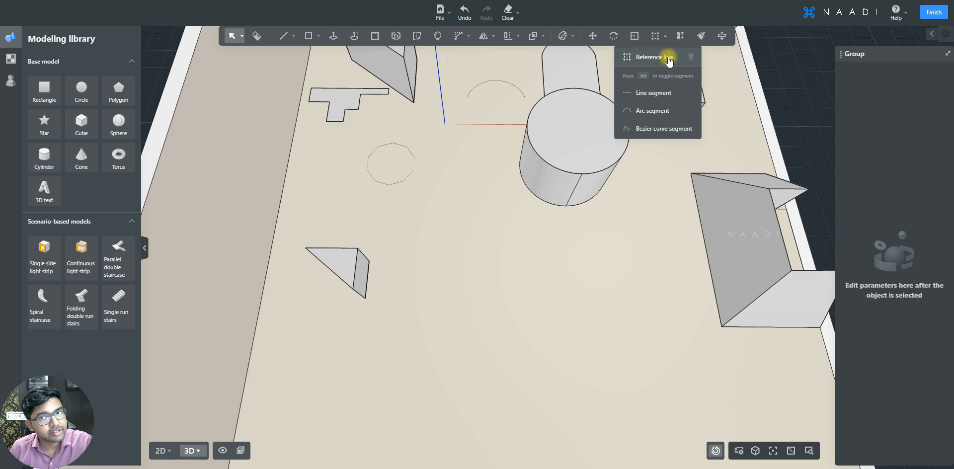
left_click(669, 58)
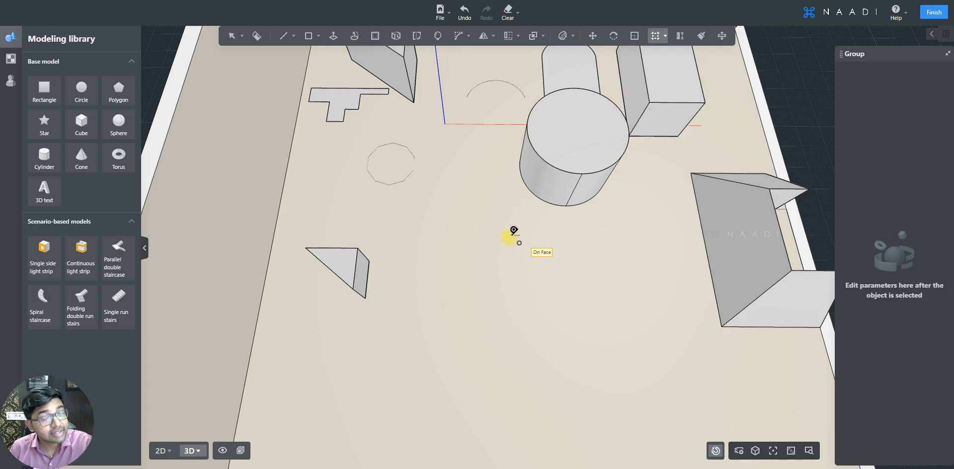
left_click(423, 233)
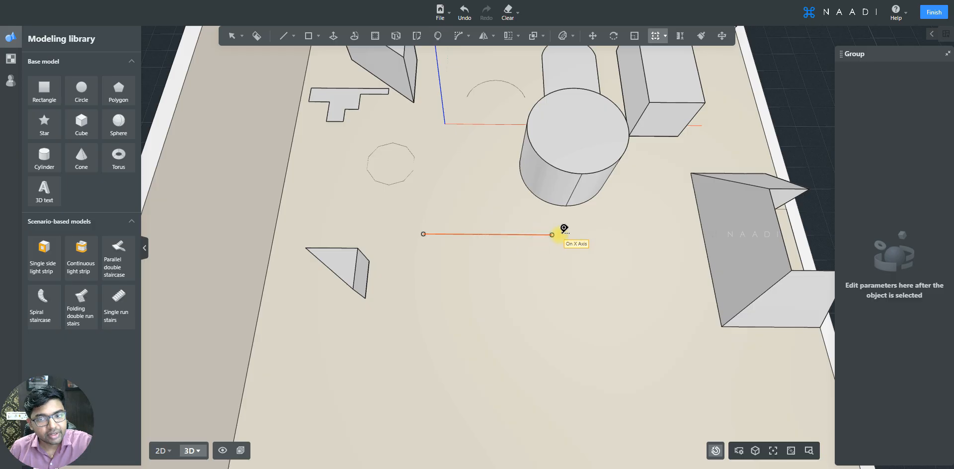
scroll(467, 234, "down", 5)
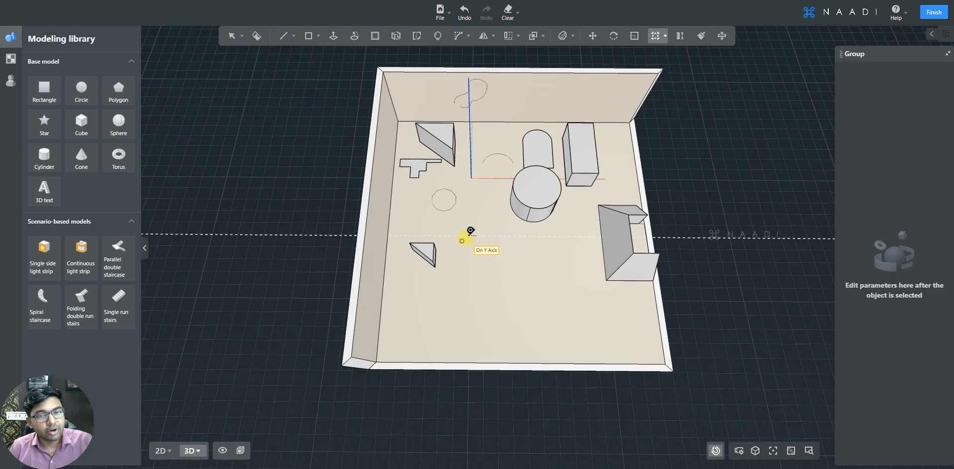
scroll(471, 231, "up", 5)
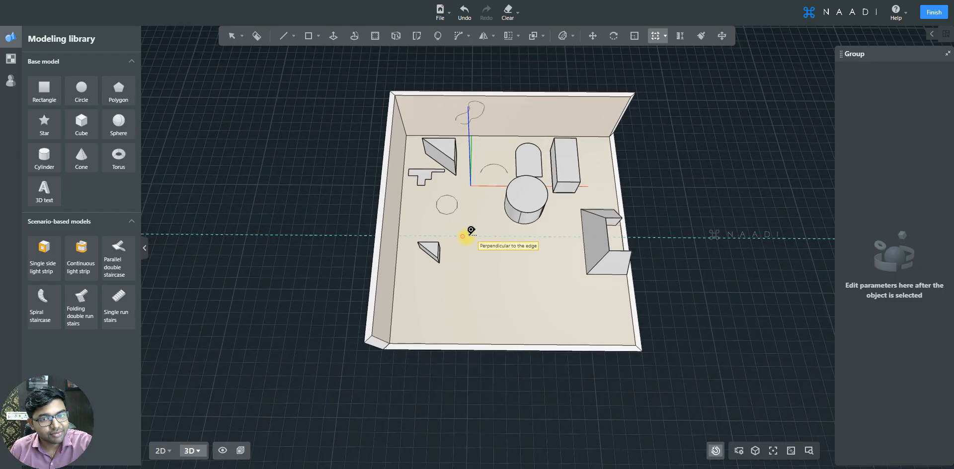
- Place a second reference line on the floor through the origin, running along the Y axis
scroll(467, 236, "up", 2)
left_click(473, 184)
left_click(472, 288)
- Add a parallel reference line 1000 mm from the X-direction reference line, on the side away from the origin
scroll(505, 241, "up", 3)
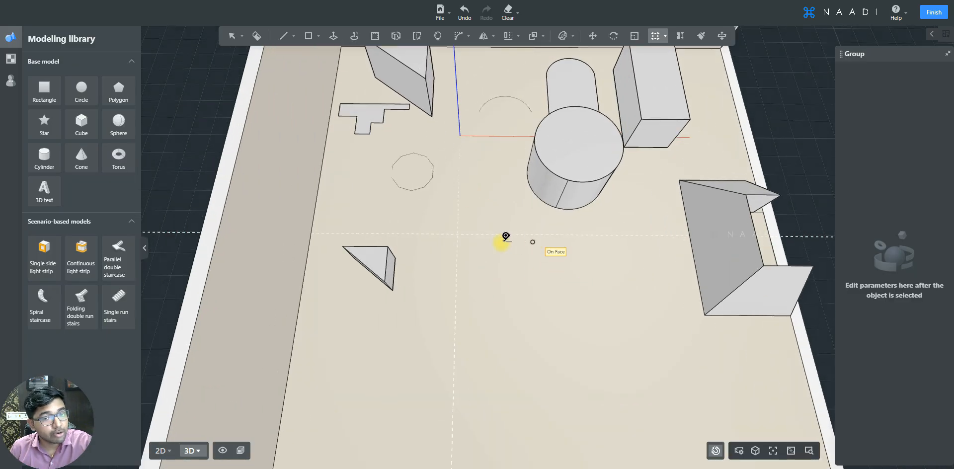
scroll(498, 230, "up", 1)
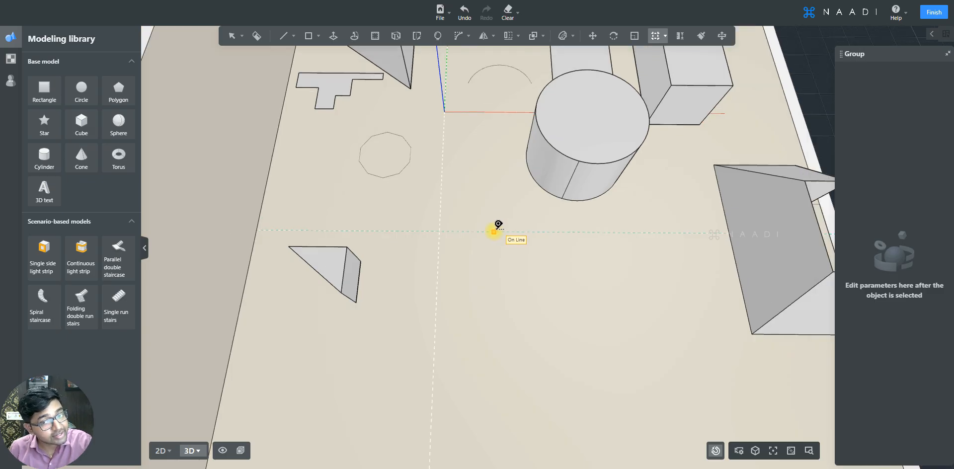
left_click(494, 230)
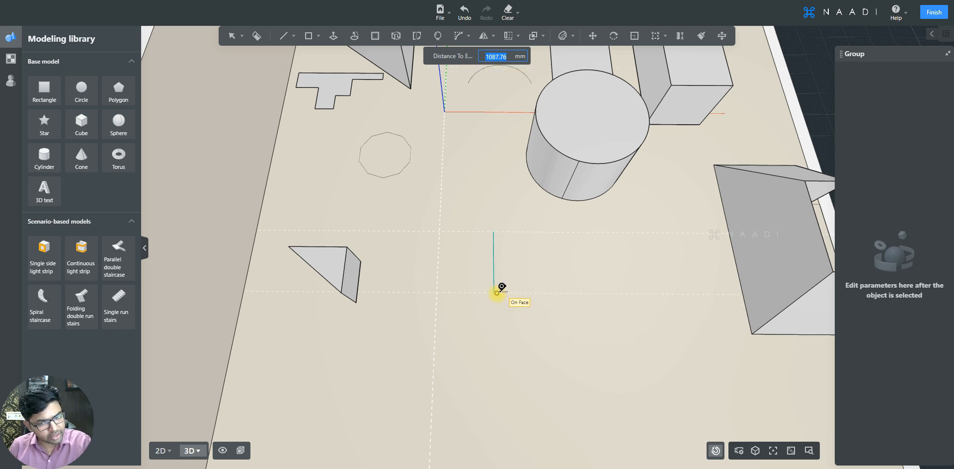
type("1000")
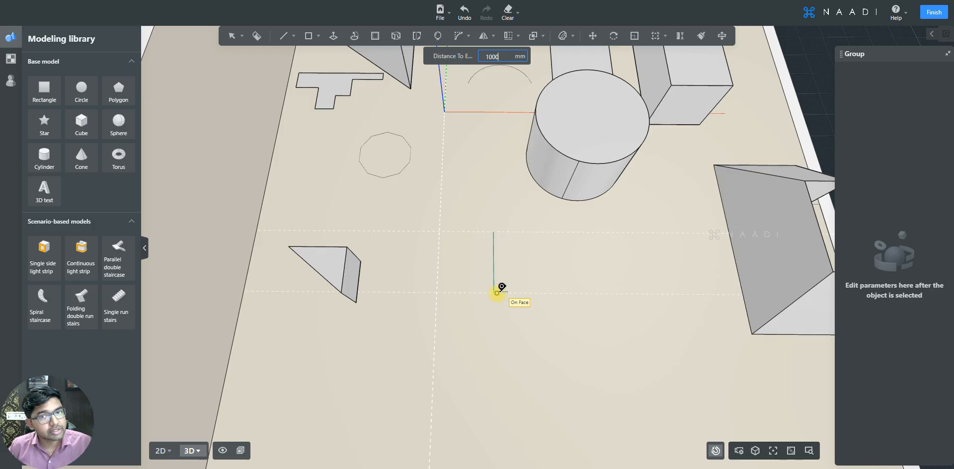
key("Return")
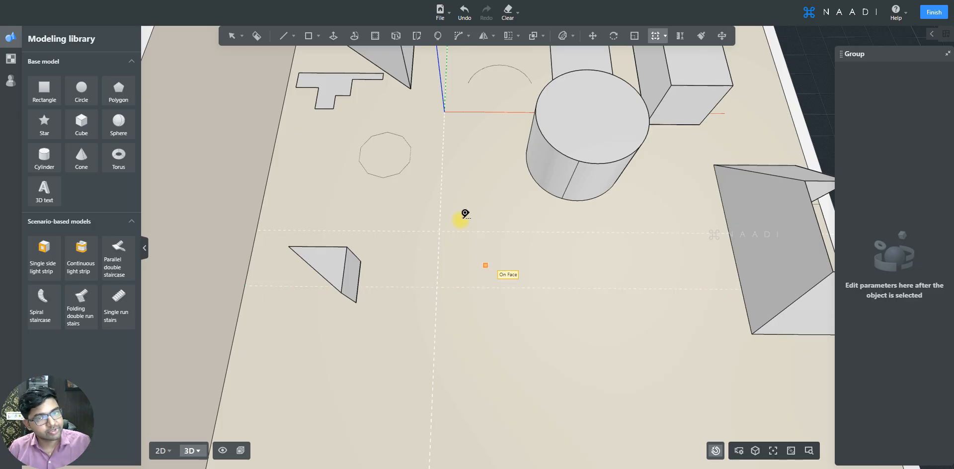
- Add a parallel reference line 500 mm from the reference line through the origin, on the cylinder's side, and finish the tool
left_click(475, 203)
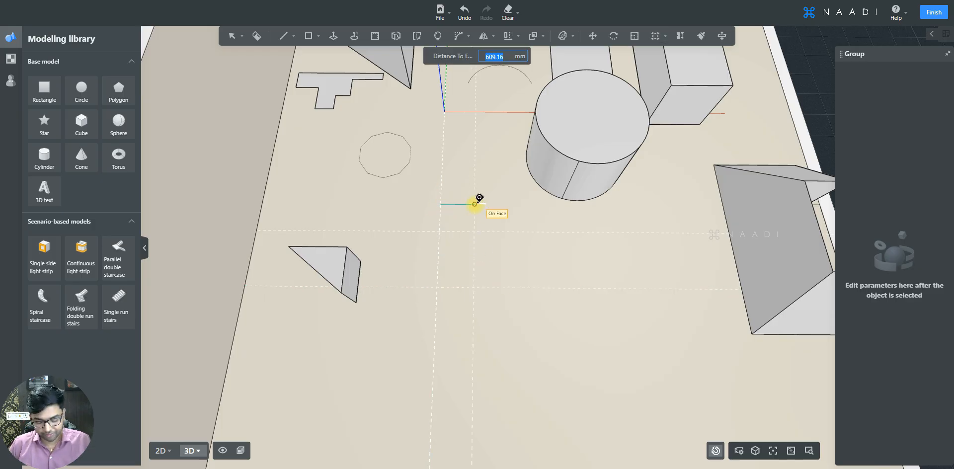
type("500")
key("Return")
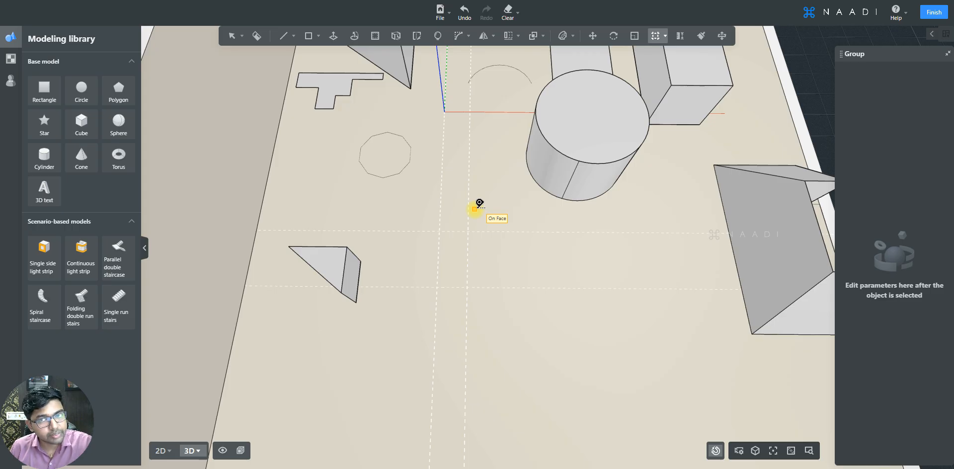
key("Escape")
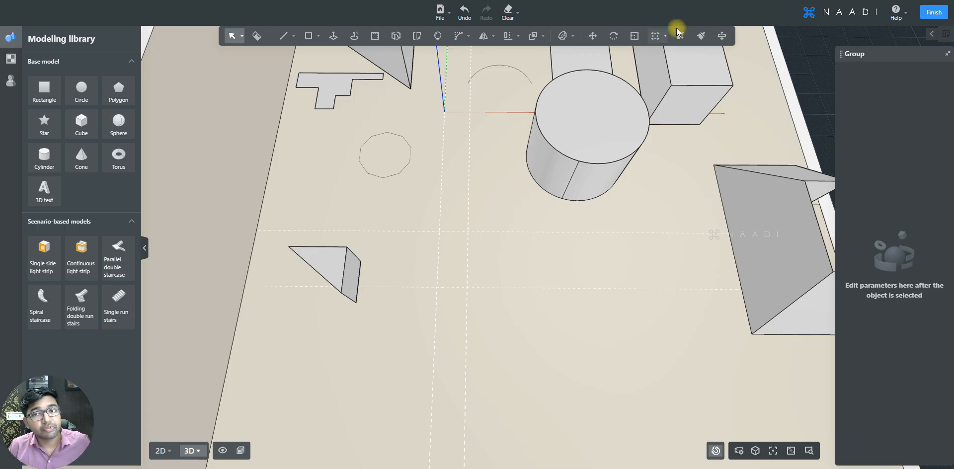
- Draw a reference line segment 1200 mm long along the X axis on the open floor in front of the reference lines
left_click(664, 36)
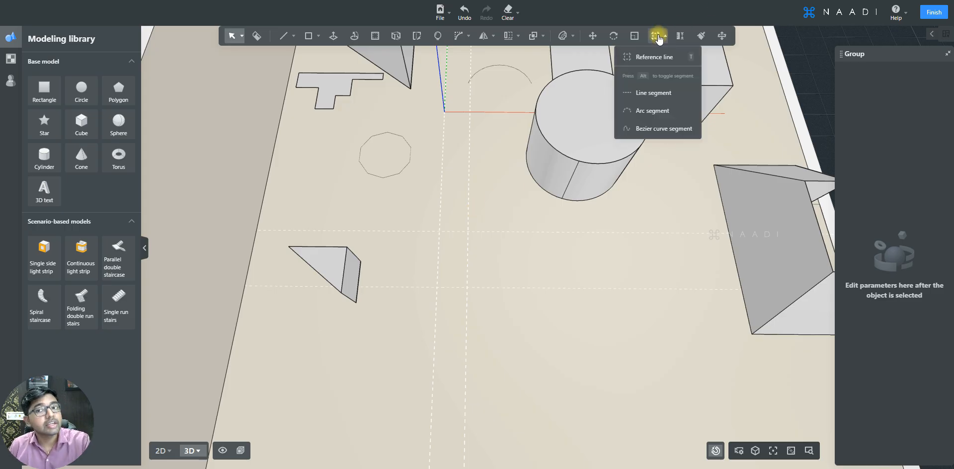
left_click(652, 94)
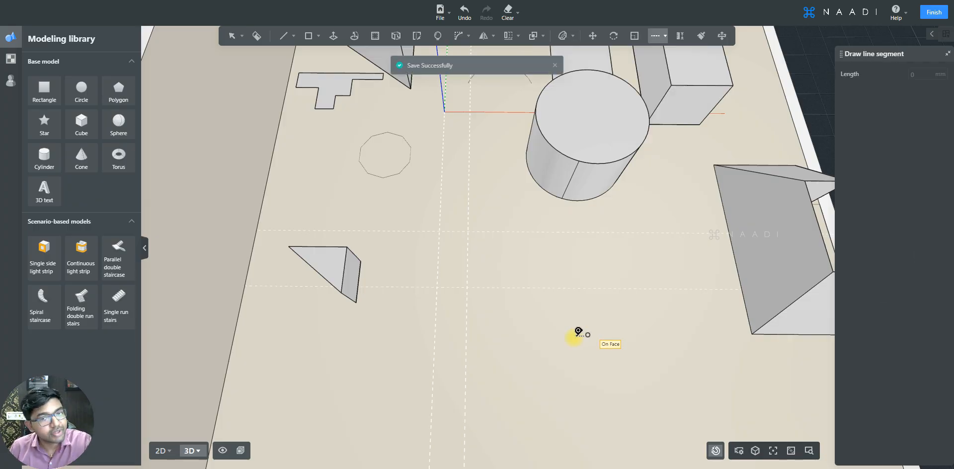
scroll(564, 328, "up", 2)
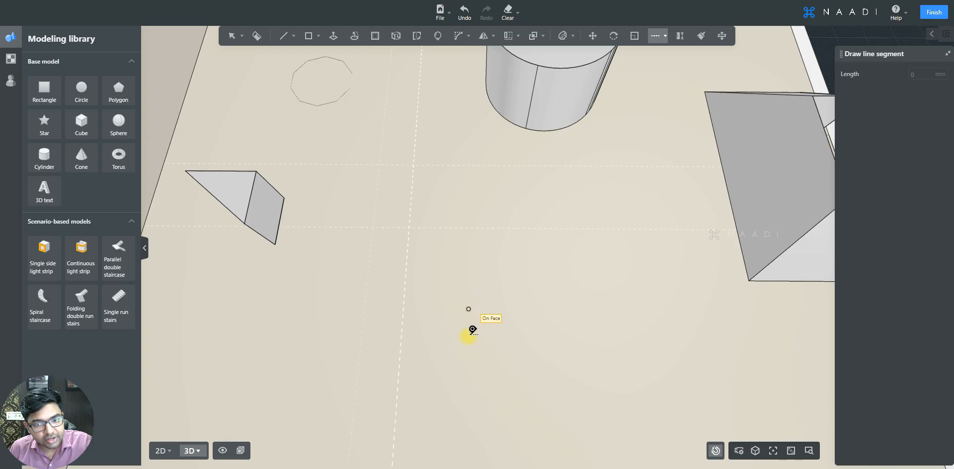
left_click(464, 291)
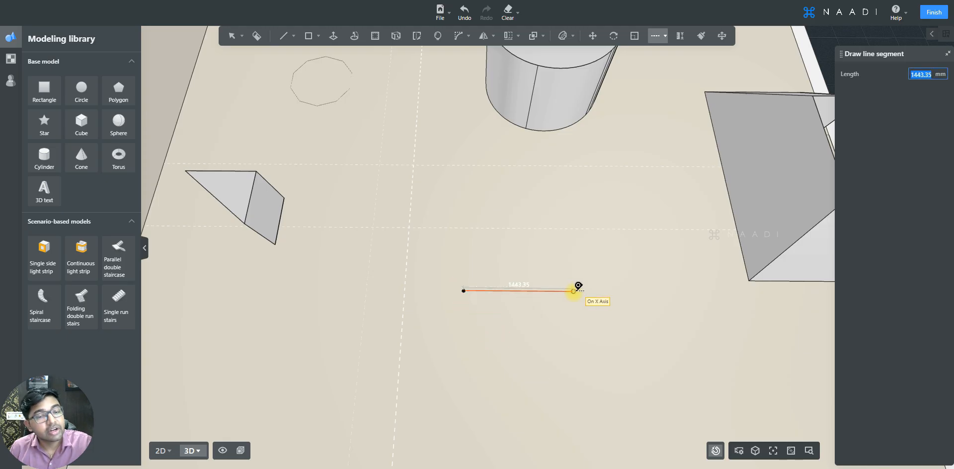
type("1200")
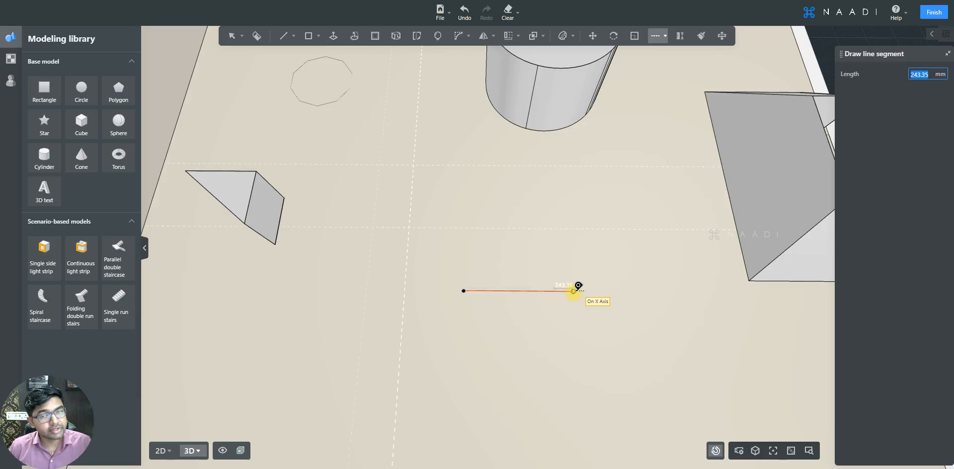
key("Return")
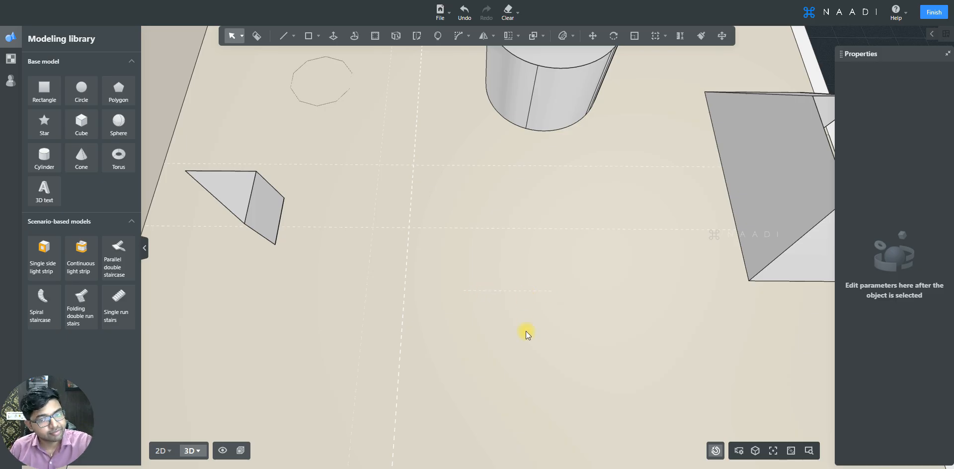
- Draw a reference arc segment in front of the short line segment, with a chord of about 1252 mm and string height of about 445 mm
scroll(509, 291, "down", 3)
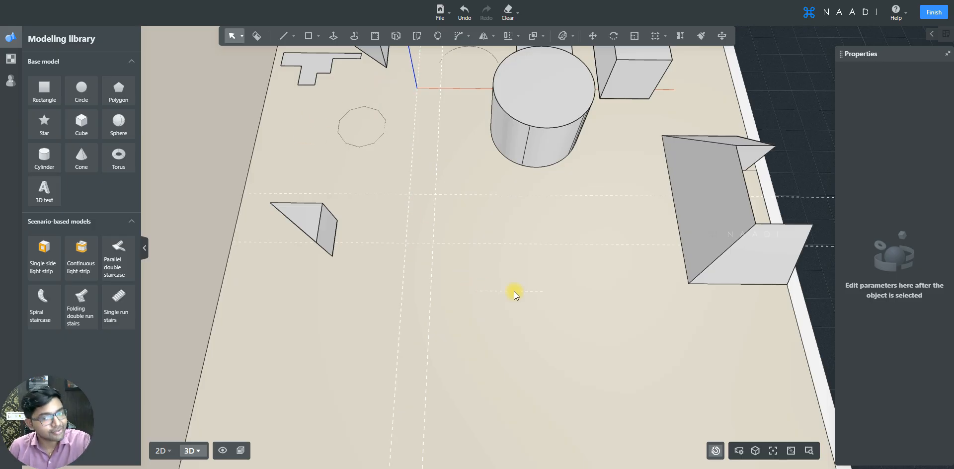
scroll(513, 291, "up", 3)
left_click(657, 36)
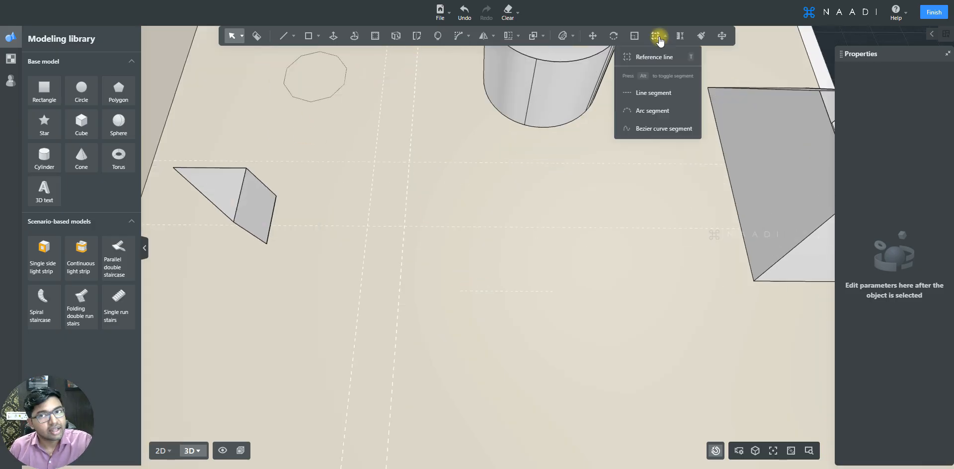
left_click(648, 112)
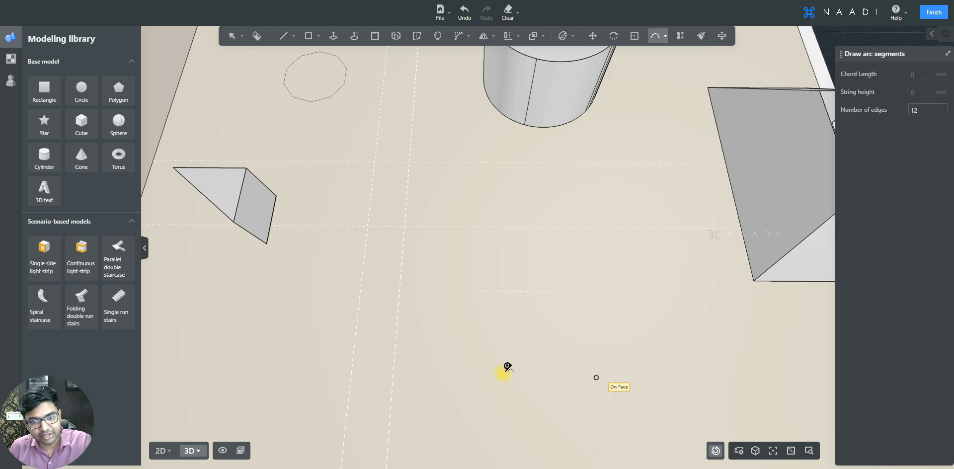
left_click(462, 354)
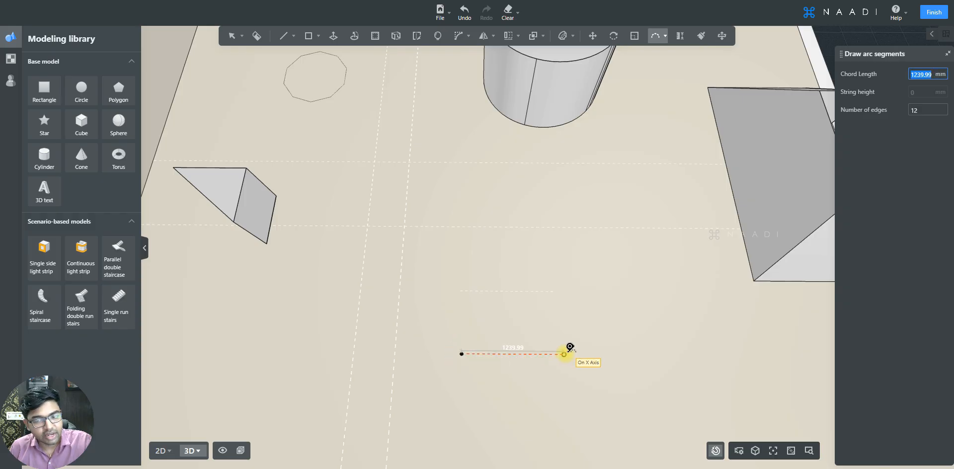
left_click(564, 350)
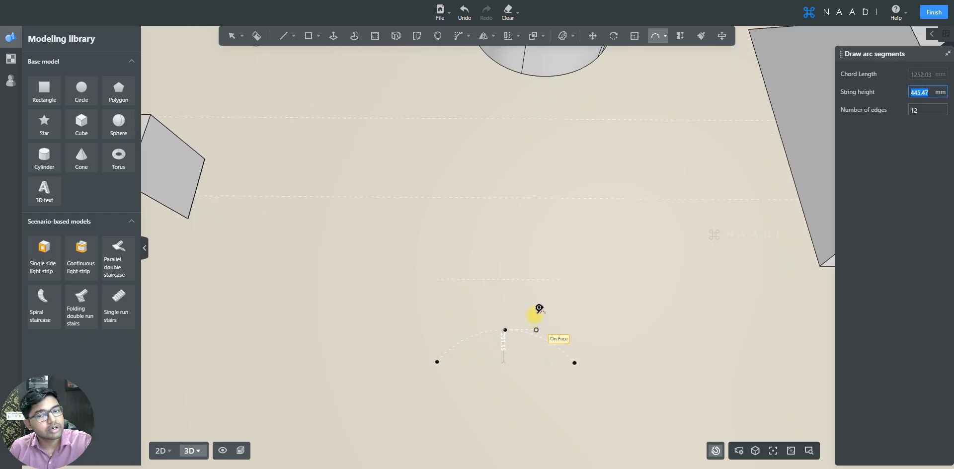
left_click(534, 318)
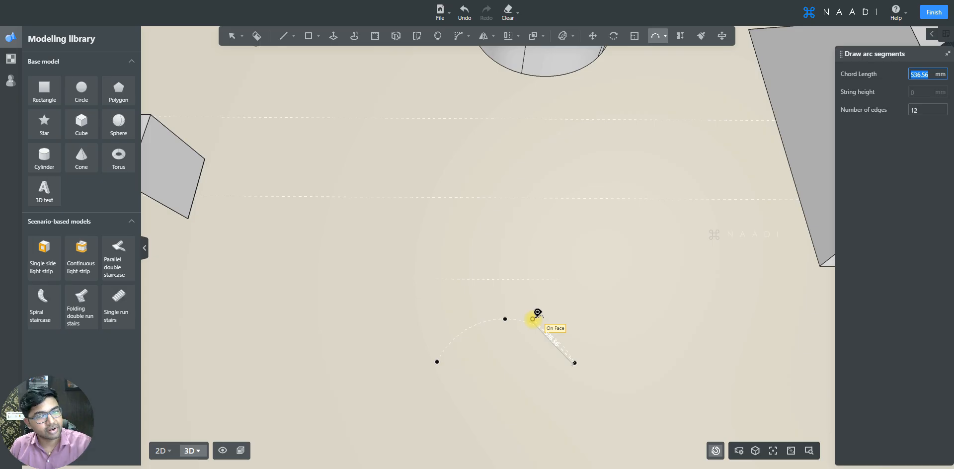
key("Escape")
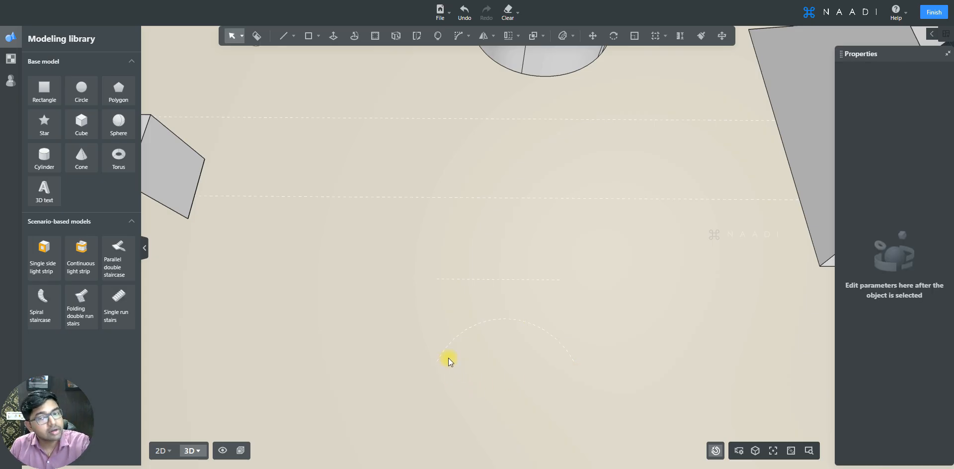
left_click(665, 36)
left_click(649, 94)
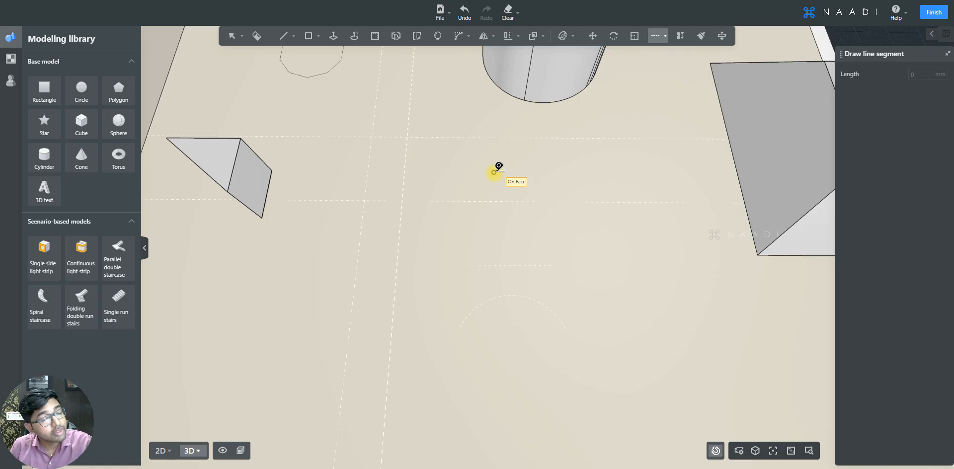
left_click(492, 172)
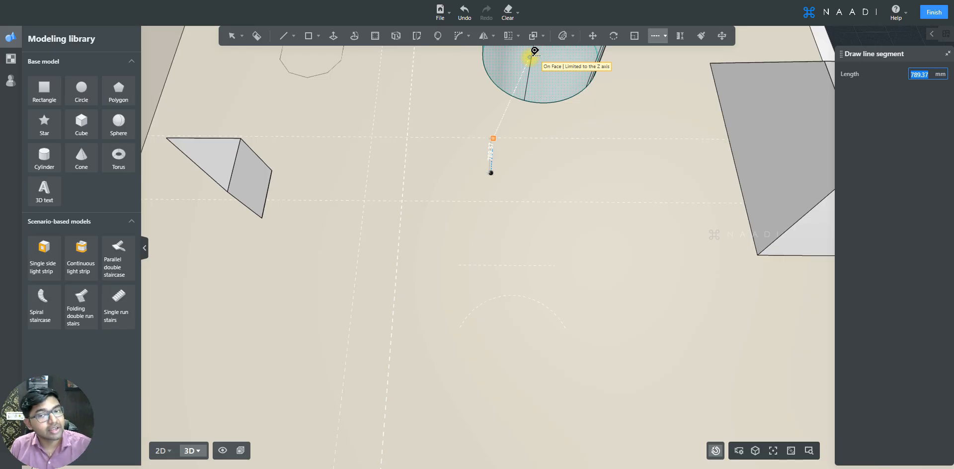
key("Escape")
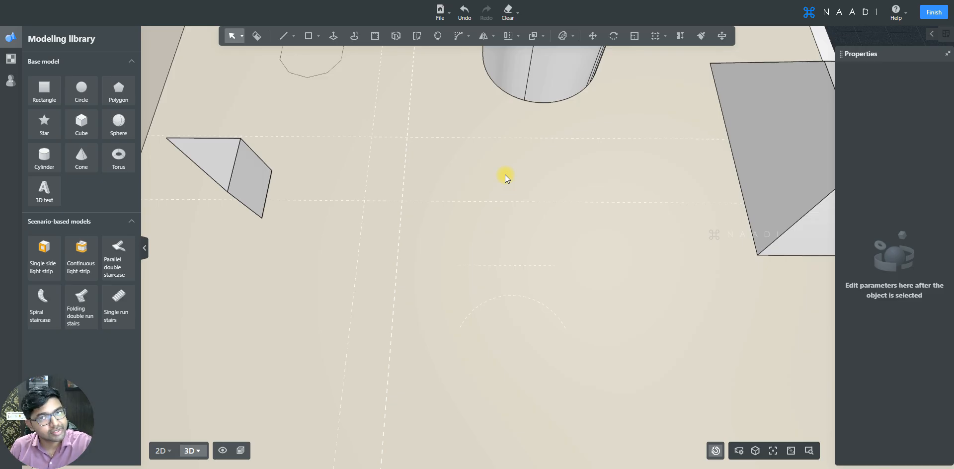
- Measure the length of the small triangular body's edge shared by its triangular top and its adjacent side face
left_click(680, 36)
scroll(611, 363, "down", 3)
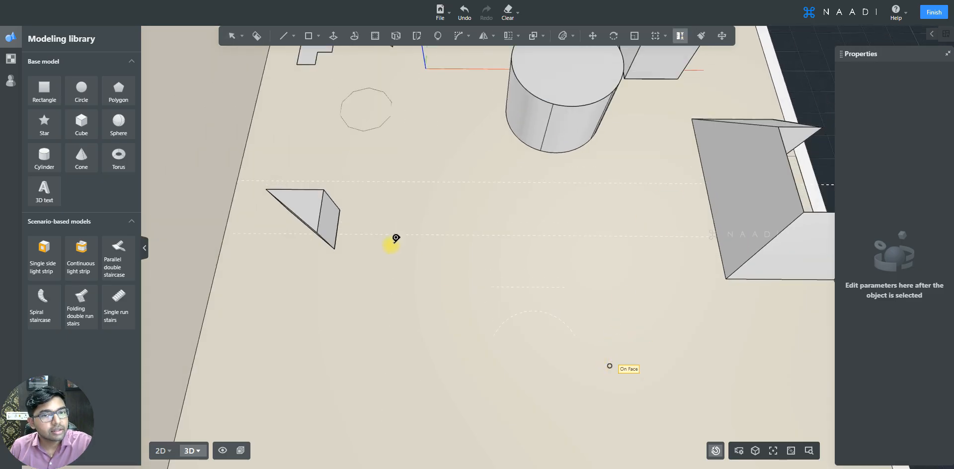
scroll(347, 208, "up", 3)
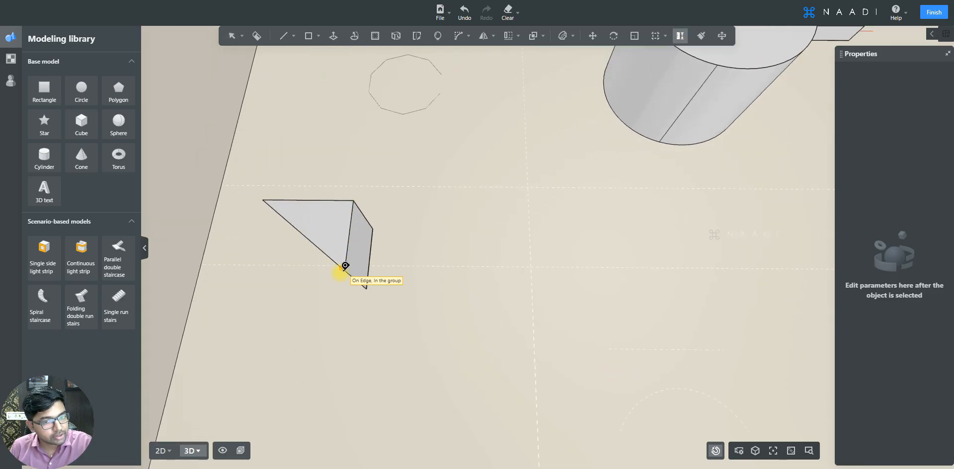
left_click(346, 268)
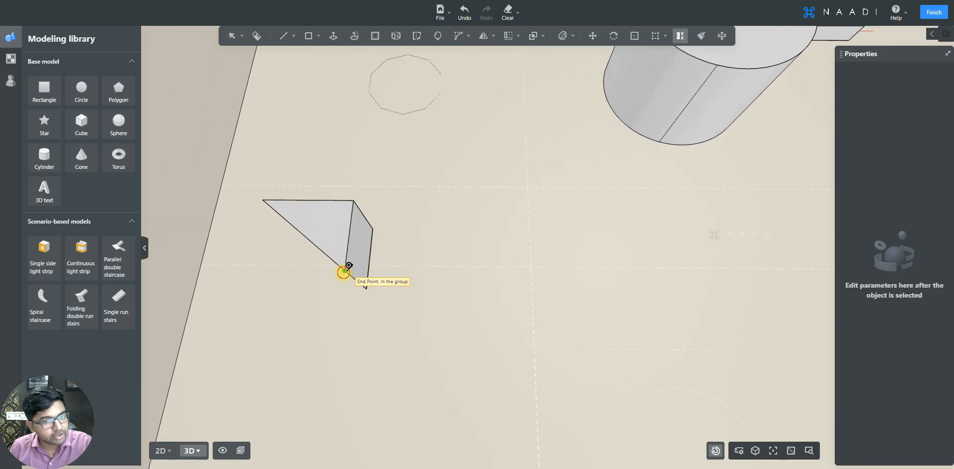
left_click(353, 201)
scroll(358, 248, "up", 2)
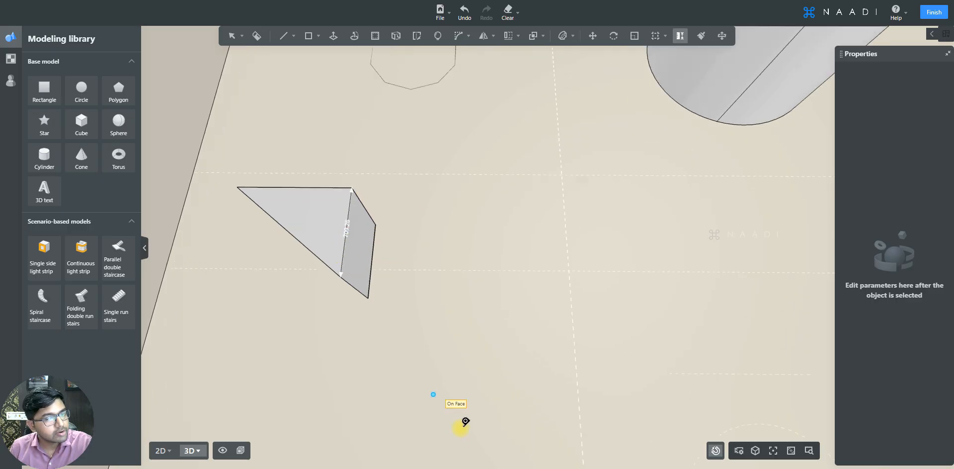
scroll(464, 422, "down", 2)
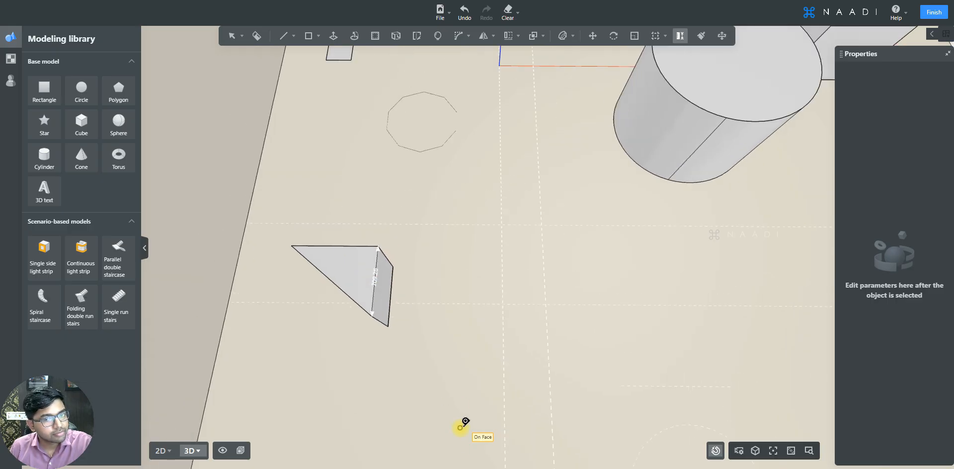
- Measure the distance from the small triangular body's outer corner to the lower end of the cylinder's vertical edge
left_click(394, 268)
left_click(668, 180)
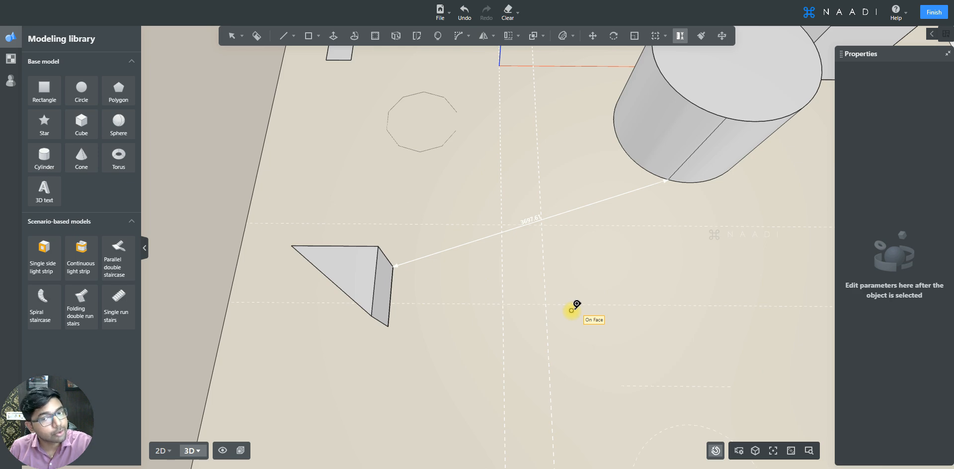
key("Escape")
- Start drawing a line segment on the open floor
scroll(517, 327, "down", 5)
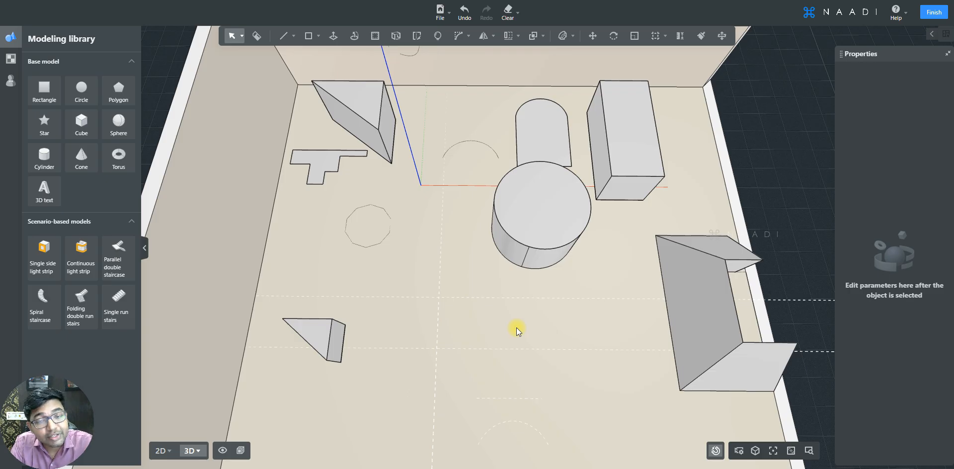
key("l")
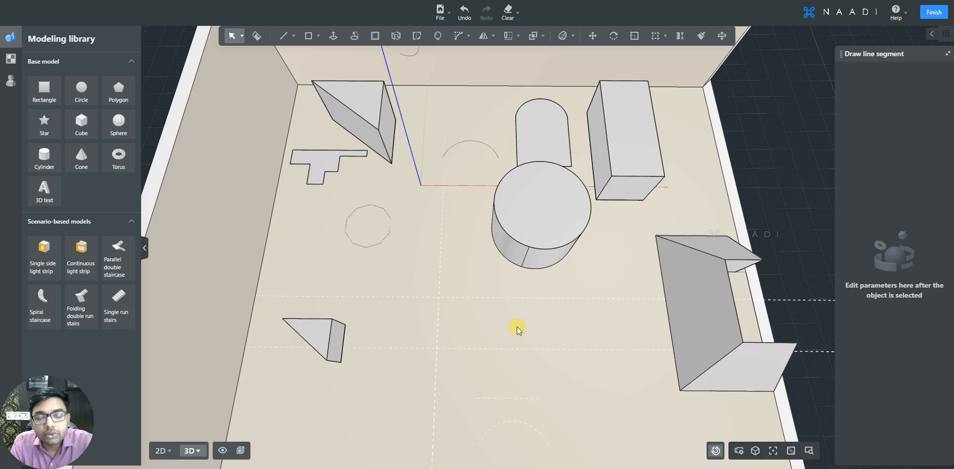